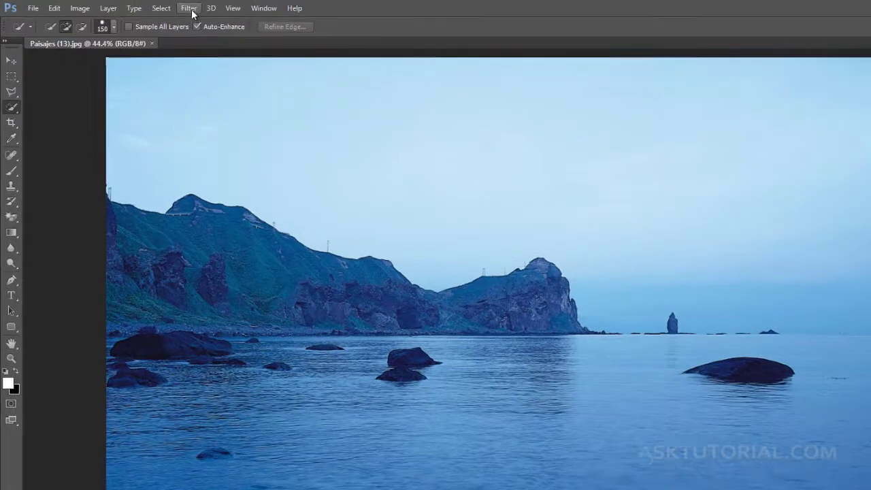
# - Apply a 50-300mm Zoom Lens Flare at 100% brightness directly to the Background layer, centred in the upper-right sky
pyautogui.click(145, 8)
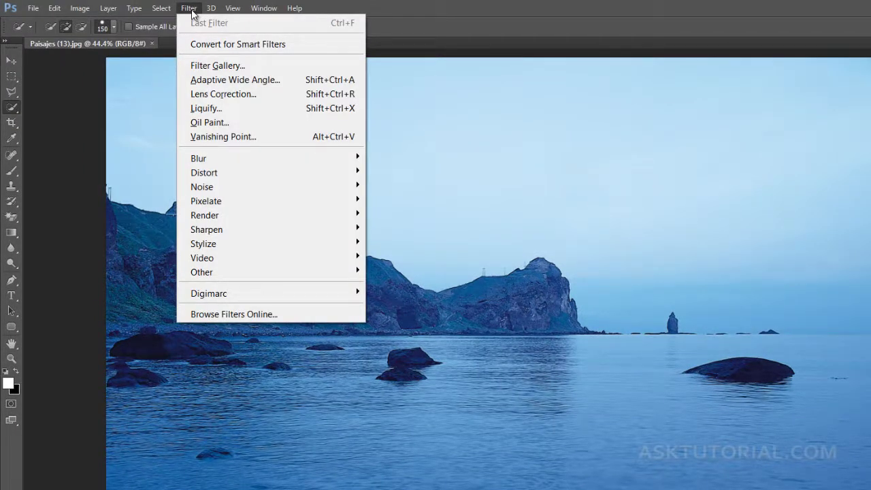
pyautogui.moveTo(219, 217)
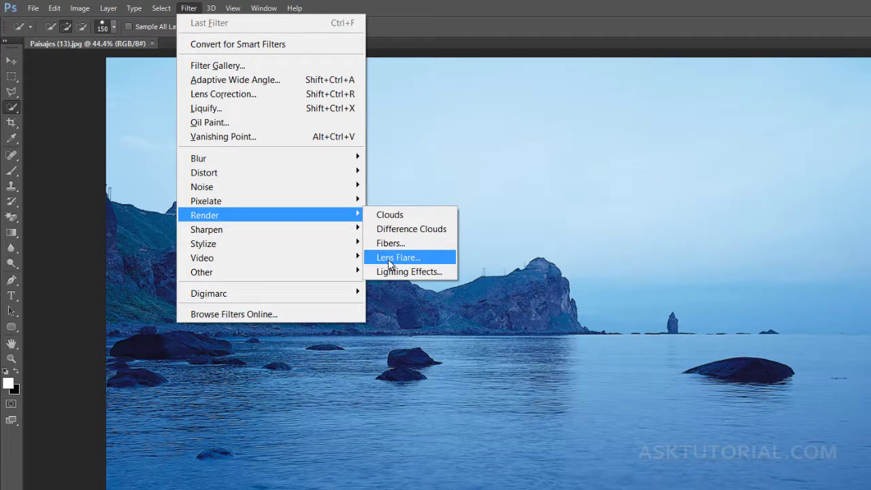
pyautogui.click(413, 263)
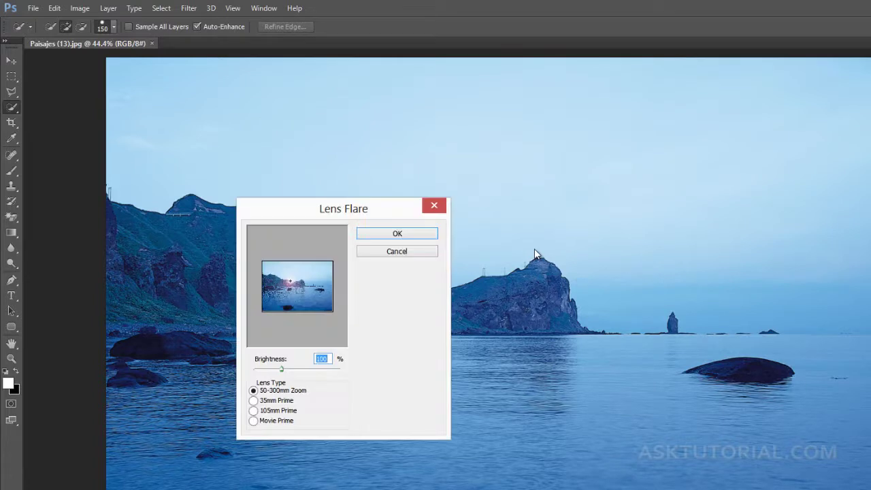
pyautogui.click(292, 281)
pyautogui.moveTo(292, 280); pyautogui.dragTo(273, 271)
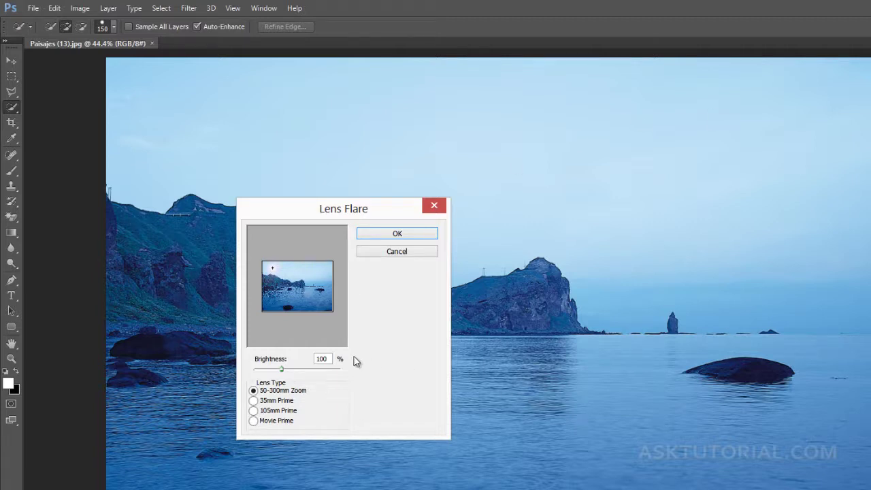
pyautogui.moveTo(273, 272); pyautogui.dragTo(315, 275)
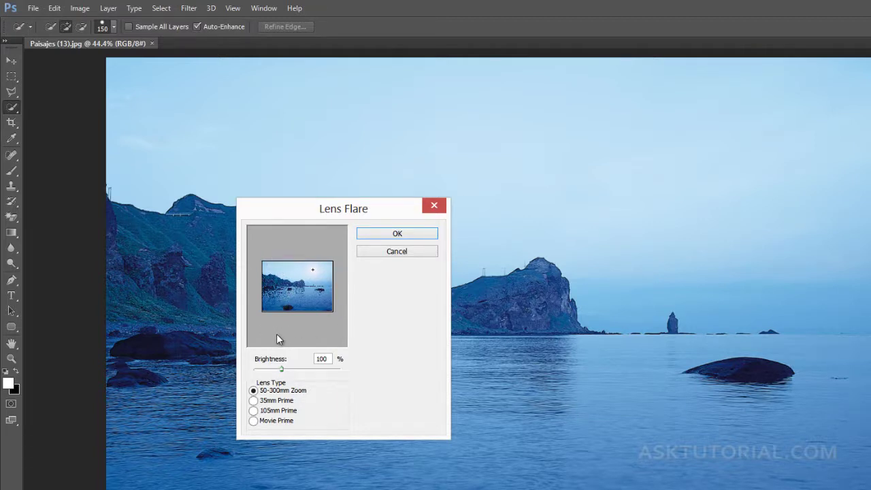
pyautogui.click(305, 270)
pyautogui.click(316, 268)
pyautogui.click(388, 235)
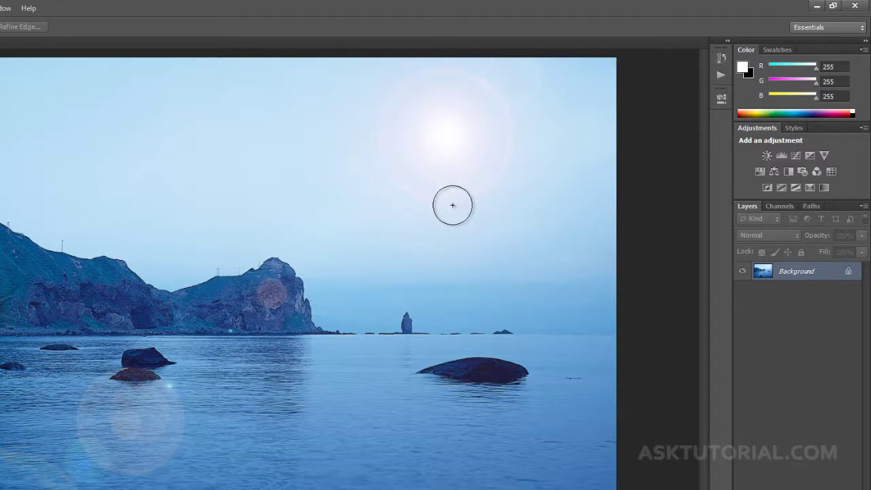
# - Revert the image to its original opened snapshot in the history, removing the lens flare
pyautogui.click(722, 60)
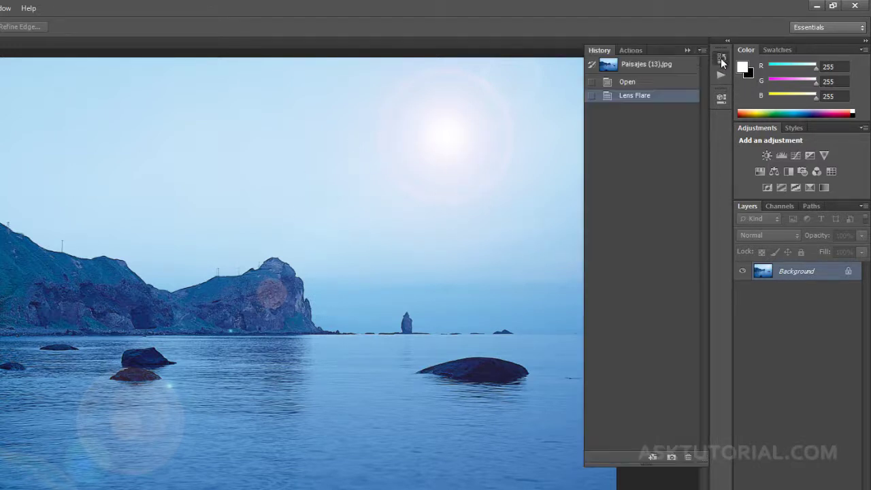
pyautogui.click(646, 66)
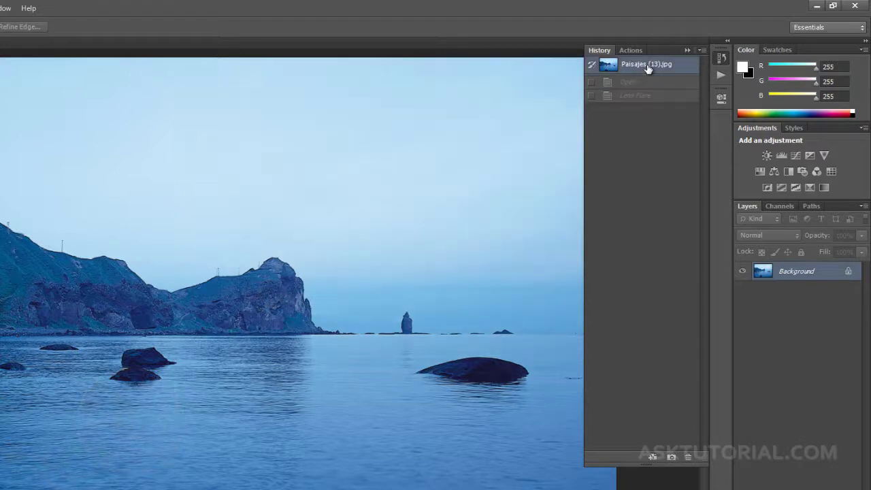
pyautogui.click(763, 298)
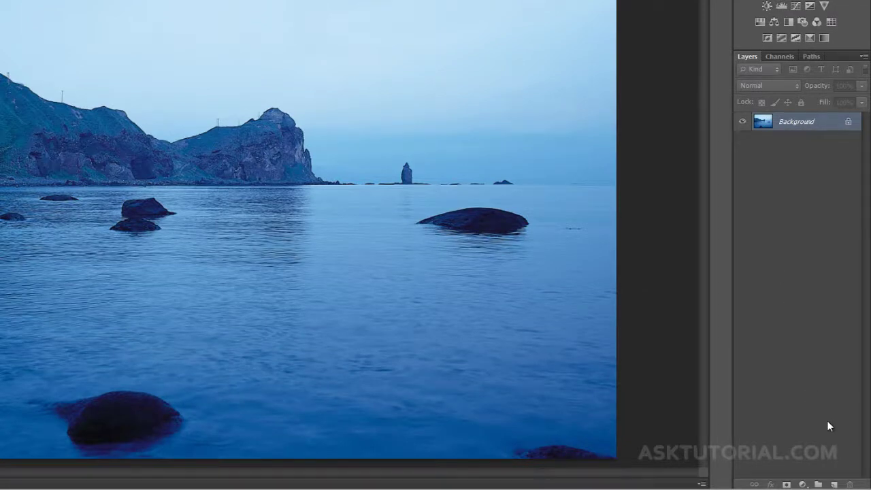
# - Create a new layer named Luz in Overlay mode, filled with the Overlay-neutral colour (50% gray)
pyautogui.keyDown('alt'); pyautogui.click(834, 484); pyautogui.keyUp('alt')
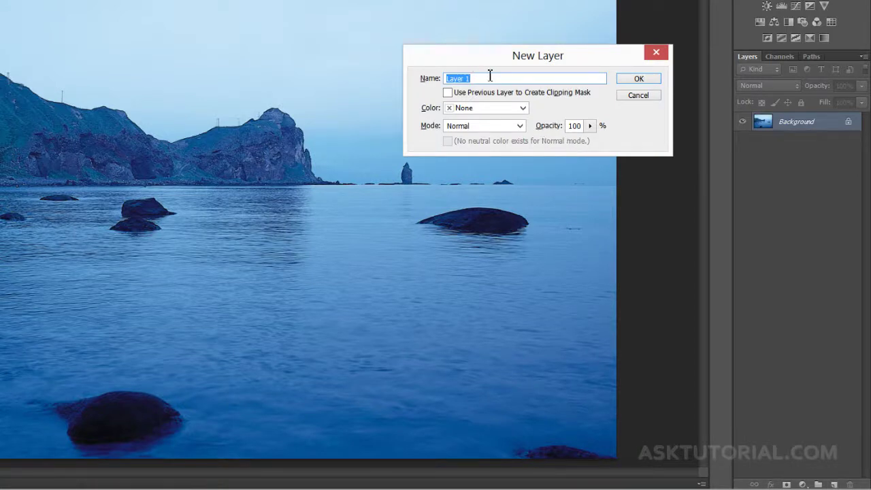
pyautogui.write('Luz')
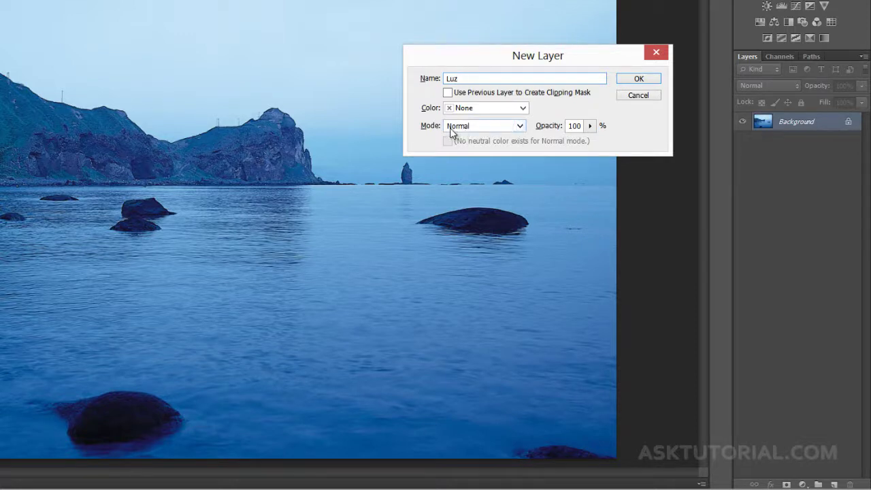
pyautogui.click(520, 127)
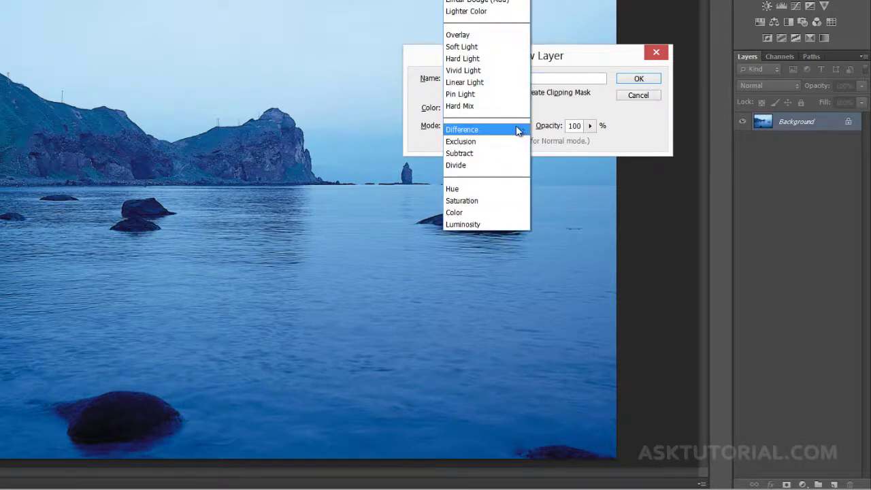
pyautogui.click(467, 34)
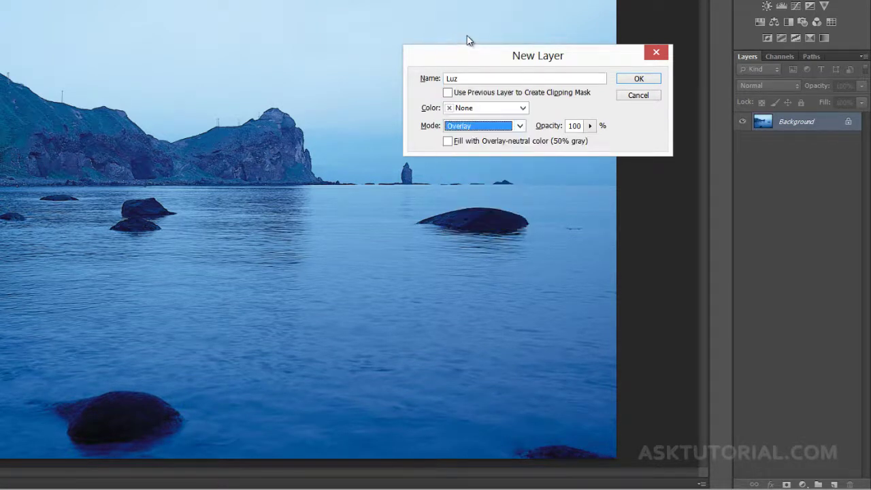
pyautogui.click(452, 142)
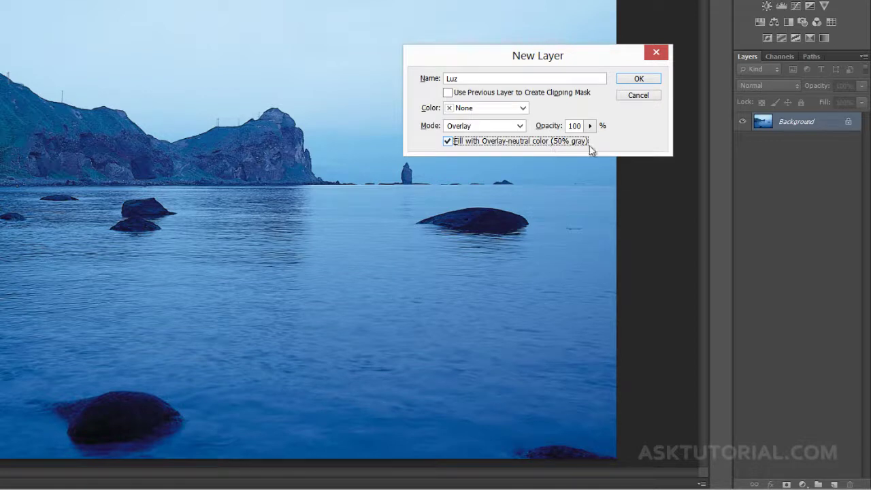
pyautogui.click(633, 80)
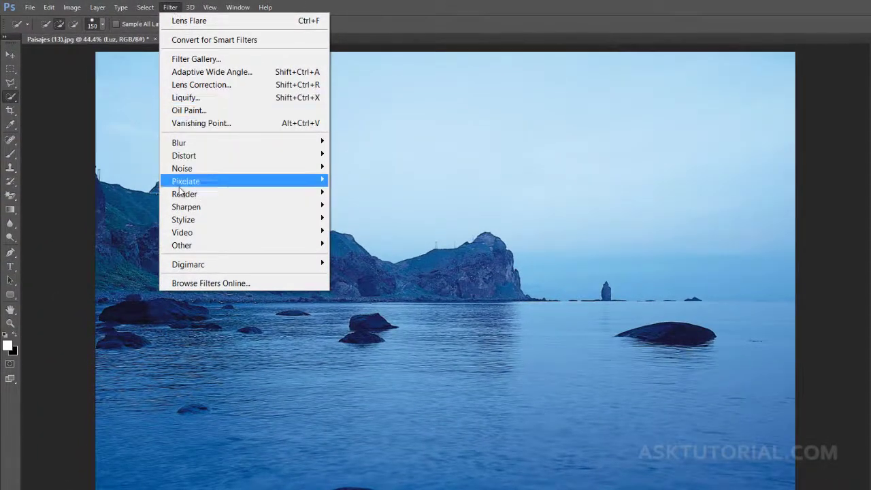
# - Start a Lens Flare on the Luz layer, centring it in the upper-left area and setting the brightness to 127%
pyautogui.moveTo(204, 194)
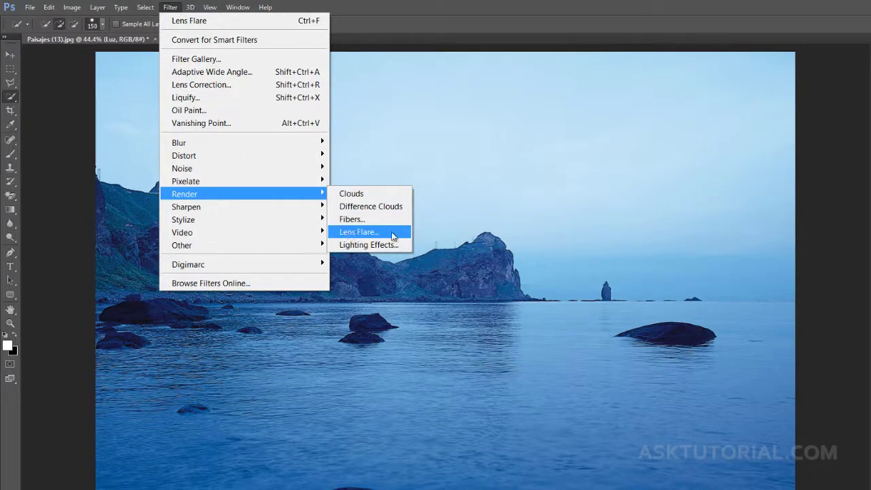
pyautogui.click(393, 234)
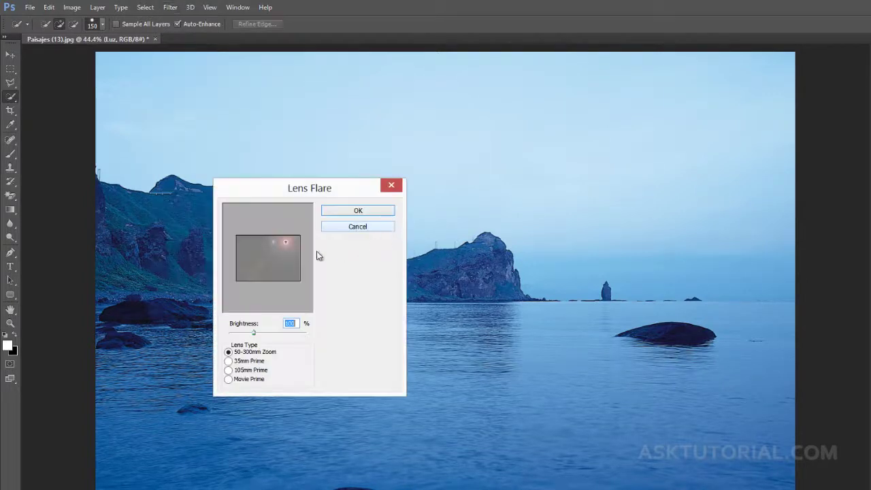
pyautogui.click(251, 248)
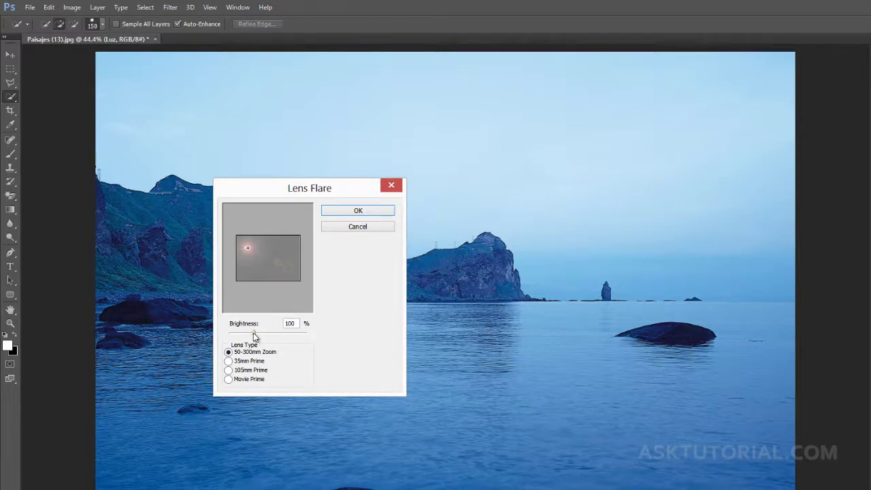
pyautogui.moveTo(254, 337); pyautogui.dragTo(261, 336)
# - Try the 35mm Prime, 105mm Prime and Movie Prime lens types, and apply the flare as 50-300mm Zoom at 145% brightness
pyautogui.click(230, 362)
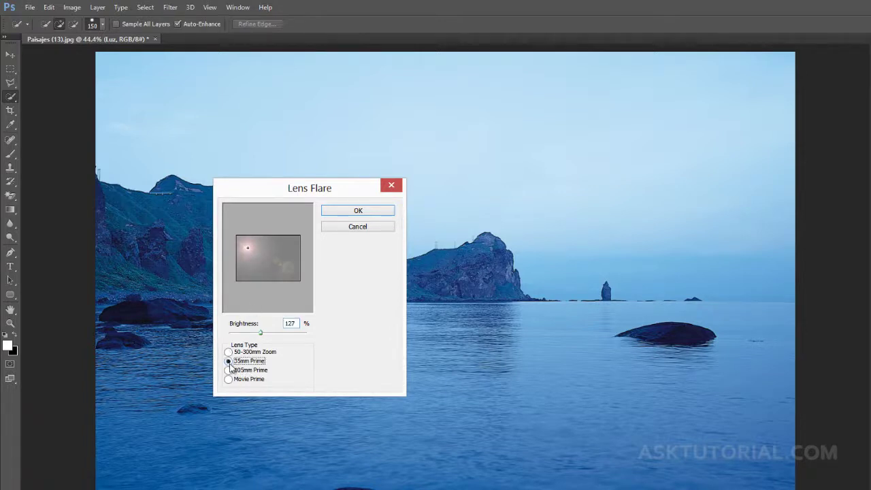
pyautogui.click(229, 371)
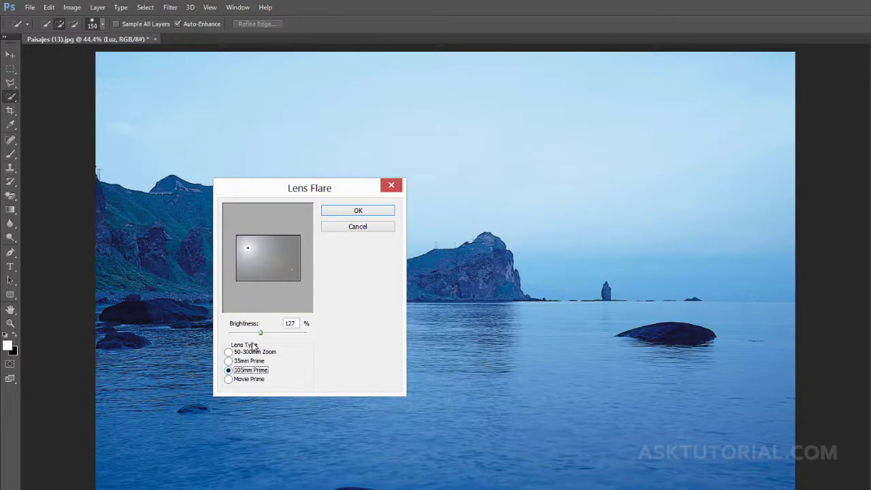
pyautogui.moveTo(261, 332); pyautogui.dragTo(264, 337)
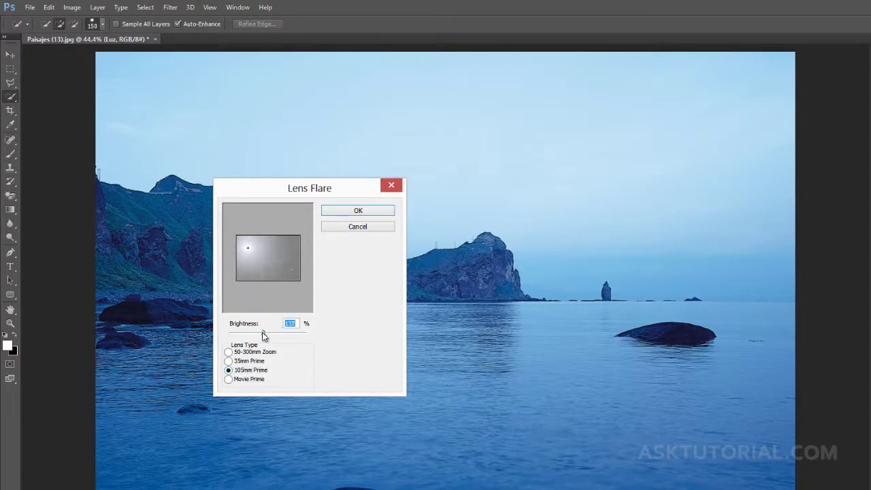
pyautogui.click(230, 380)
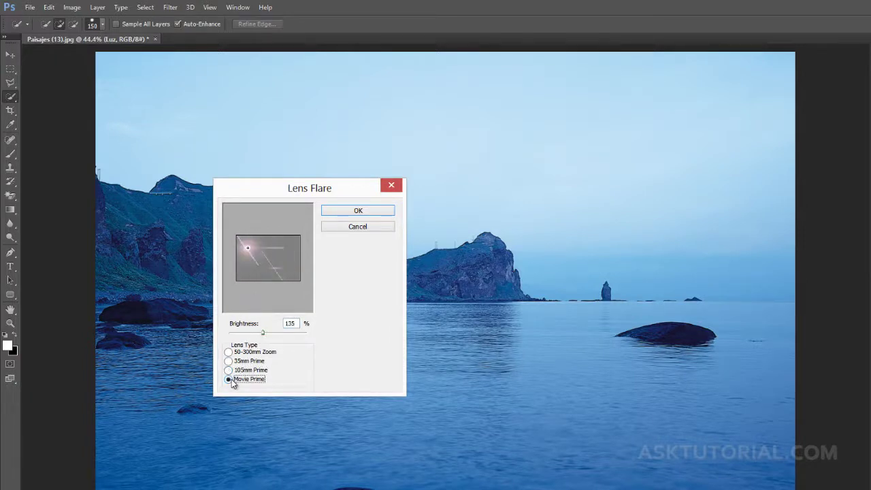
pyautogui.click(229, 353)
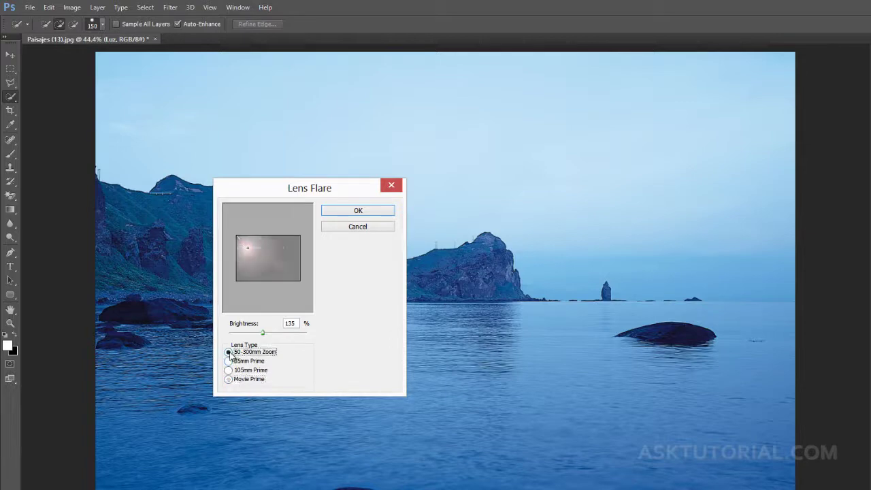
pyautogui.moveTo(264, 336); pyautogui.dragTo(266, 338)
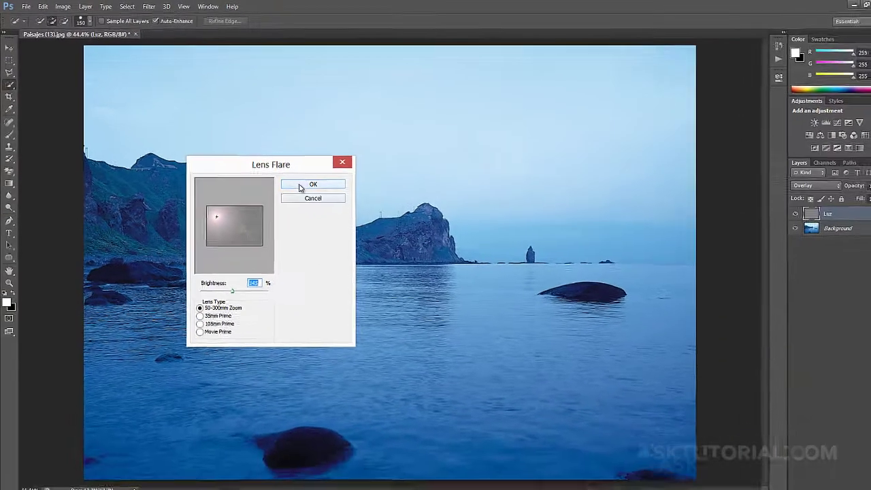
pyautogui.click(300, 188)
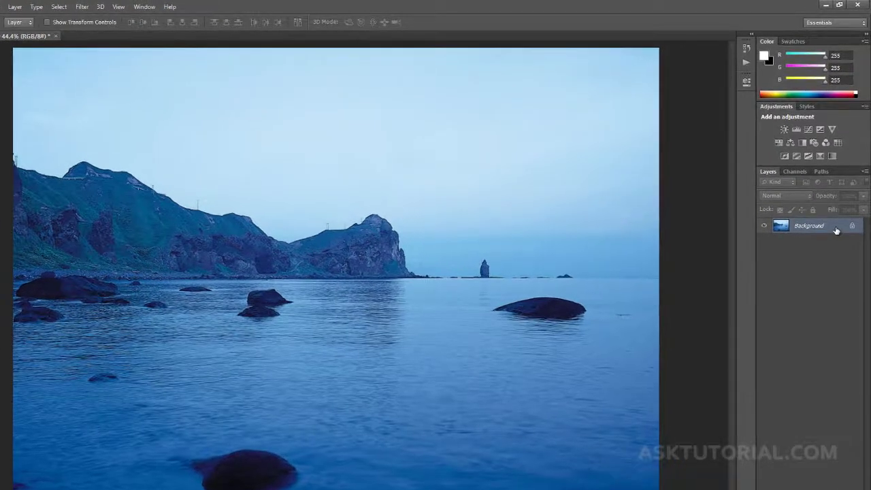
# - Convert the Background layer to a smart object and apply a 50-300mm Zoom Lens Flare in its upper-right sky at 161% brightness
pyautogui.rightClick(836, 231)
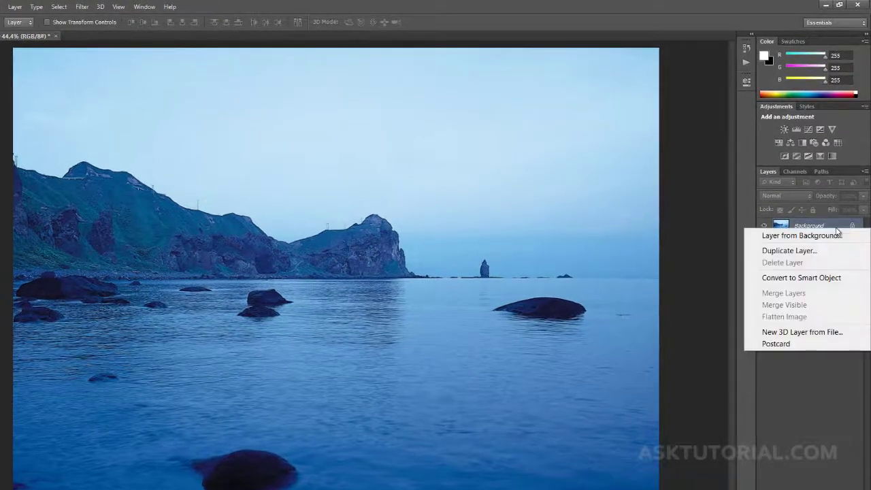
pyautogui.click(798, 278)
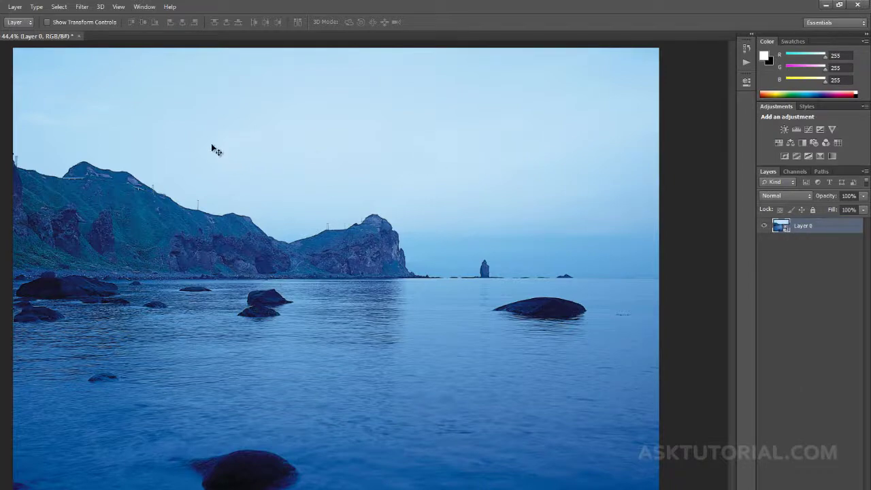
pyautogui.click(81, 7)
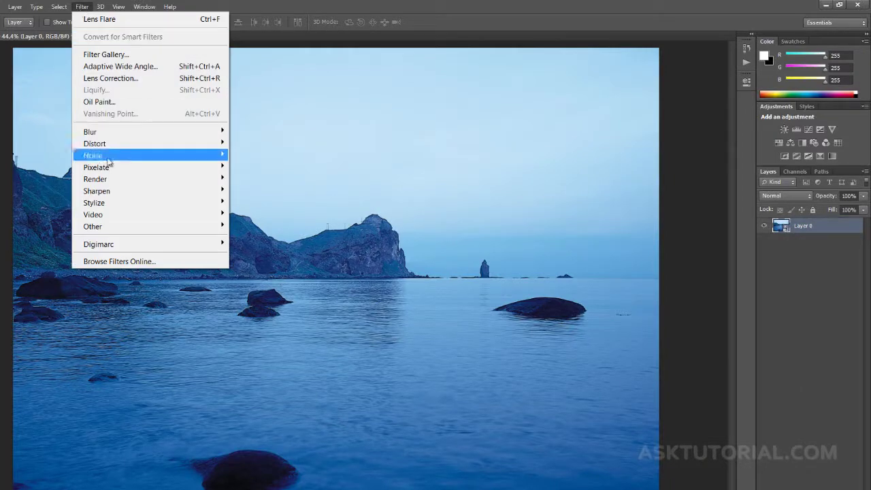
pyautogui.moveTo(107, 180)
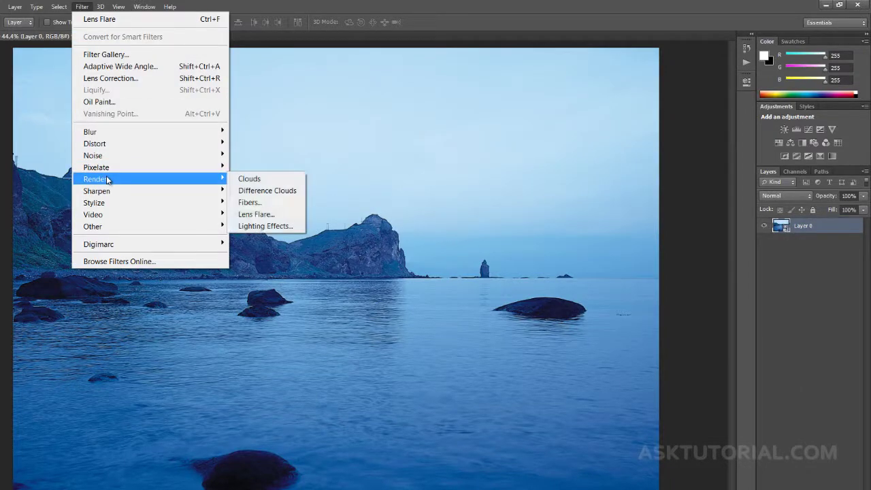
pyautogui.click(266, 218)
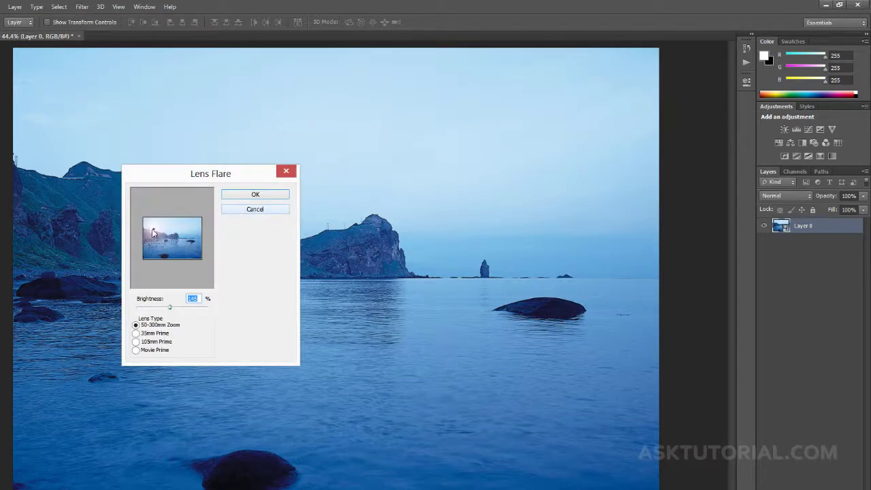
pyautogui.moveTo(153, 232); pyautogui.dragTo(191, 228)
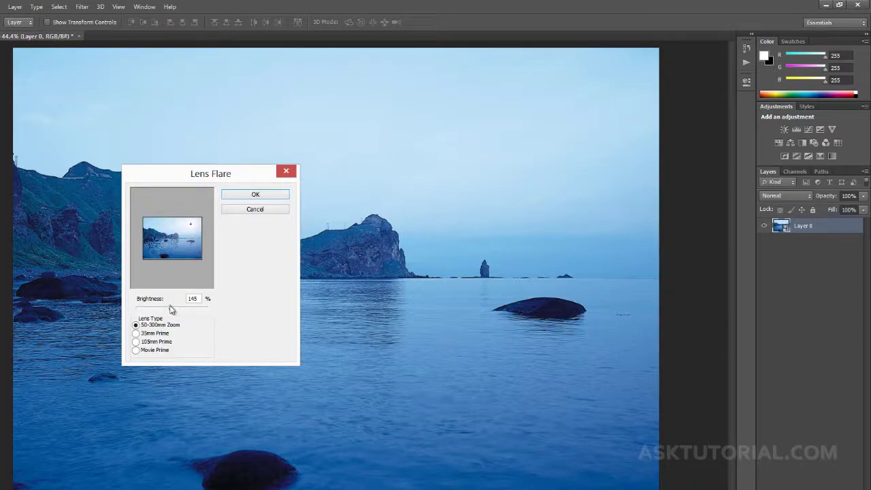
pyautogui.moveTo(170, 308); pyautogui.dragTo(175, 310)
pyautogui.click(255, 194)
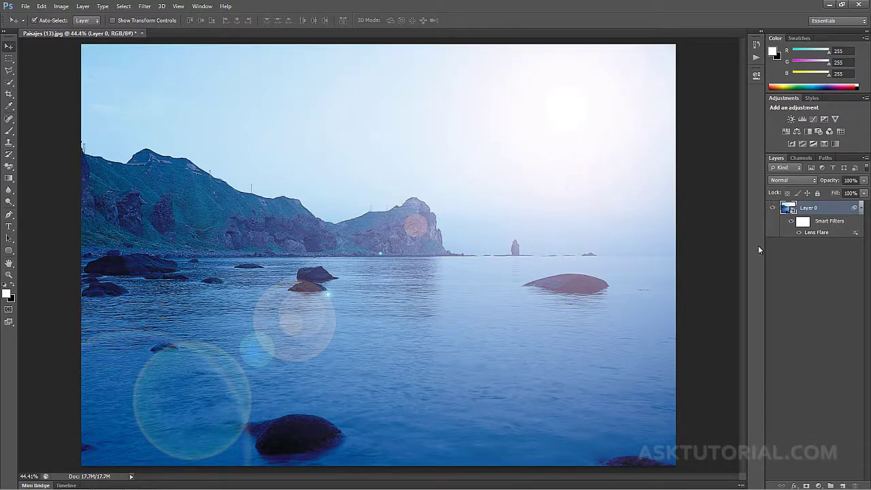
# - Edit the photo's Lens Flare smart filter, changing its lens type to Movie Prime
pyautogui.doubleClick(817, 233)
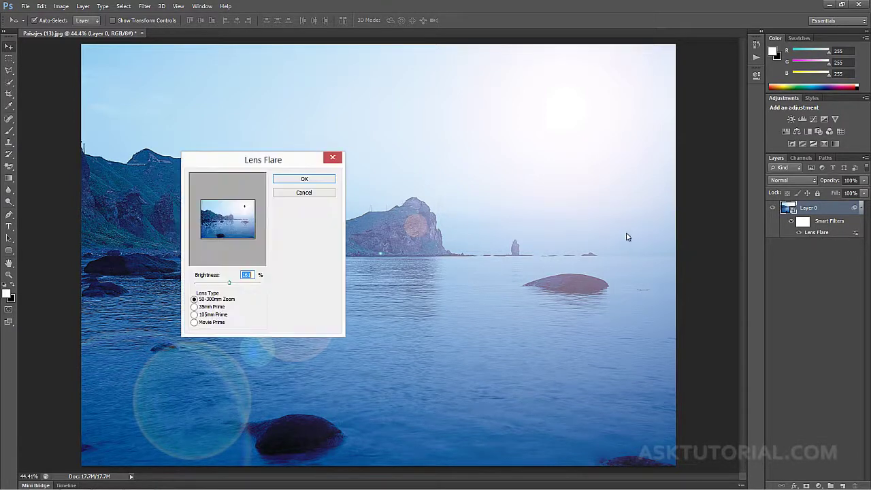
pyautogui.moveTo(295, 171); pyautogui.dragTo(375, 170)
pyautogui.click(274, 309)
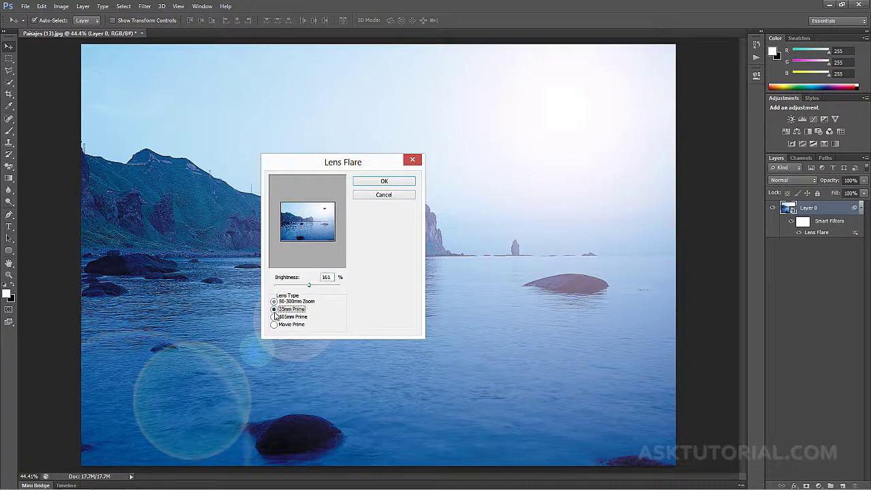
pyautogui.click(274, 317)
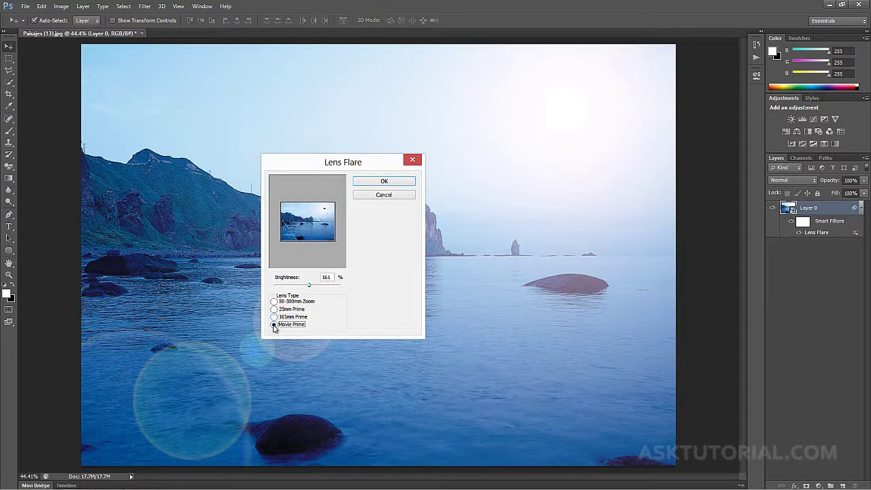
pyautogui.click(380, 183)
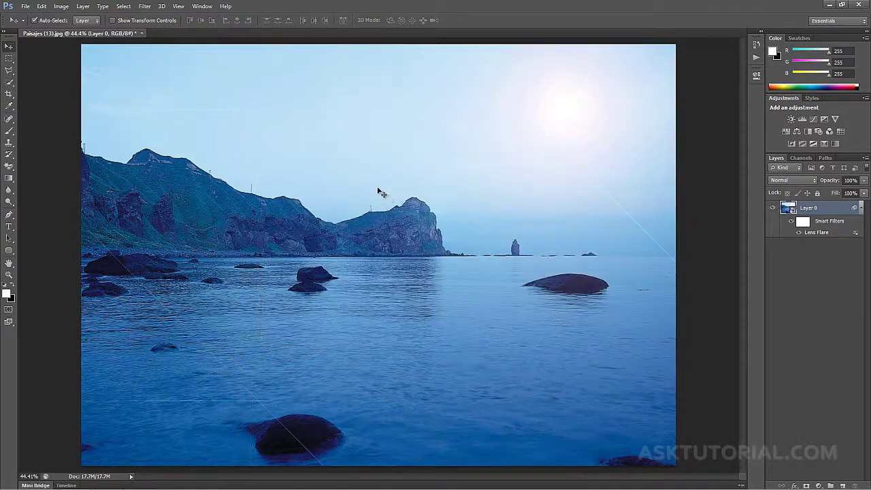
# - Reopen the Lens Flare smart filter and move the flare centre to the upper middle of the sky
pyautogui.doubleClick(811, 234)
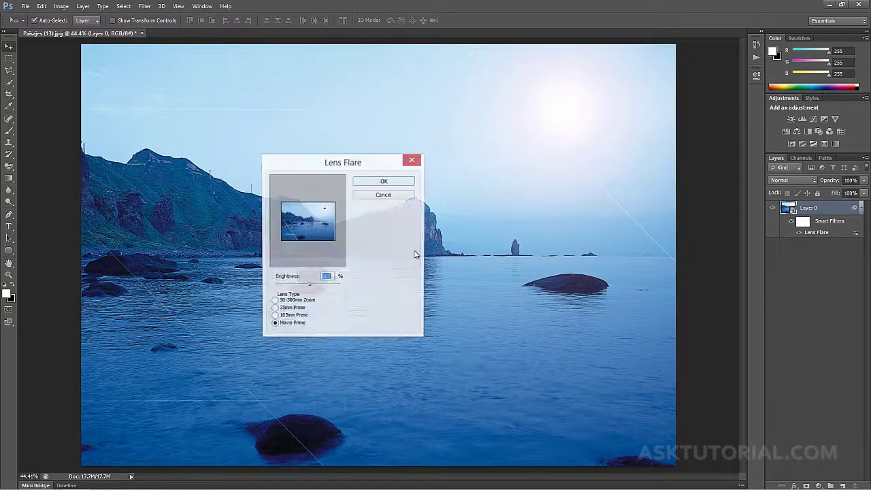
pyautogui.moveTo(324, 208); pyautogui.dragTo(304, 207)
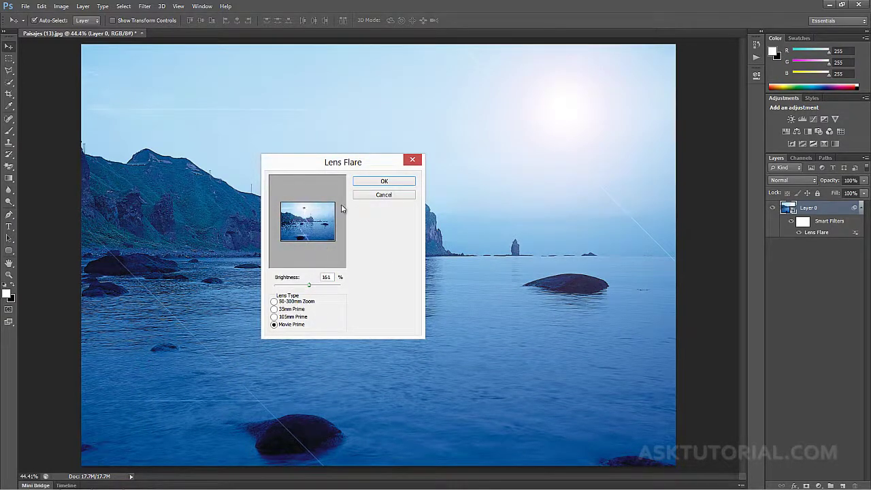
pyautogui.click(381, 182)
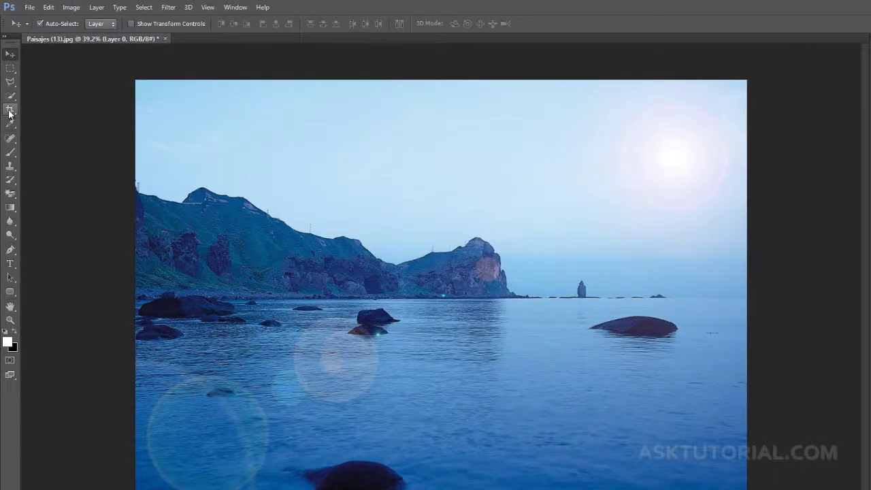
# - Extend the canvas slightly beyond all four photo edges with the Crop tool, leaving a narrow transparent border
pyautogui.click(9, 111)
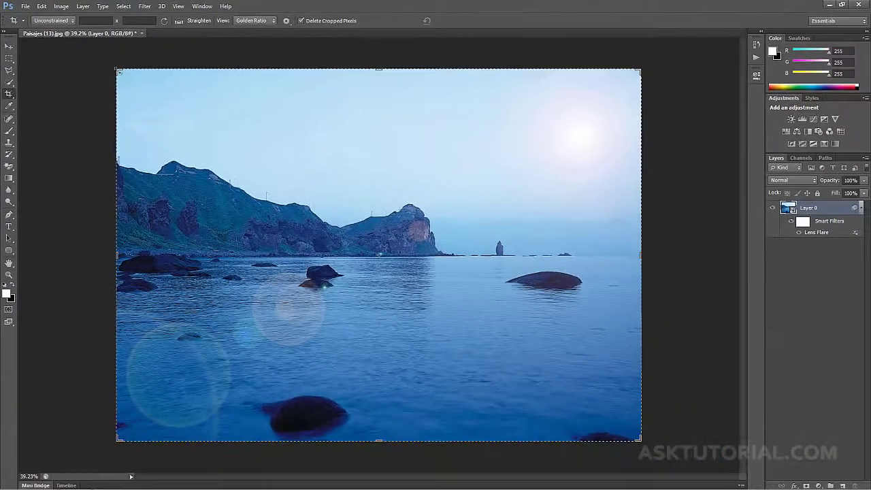
pyautogui.moveTo(131, 77); pyautogui.dragTo(113, 66)
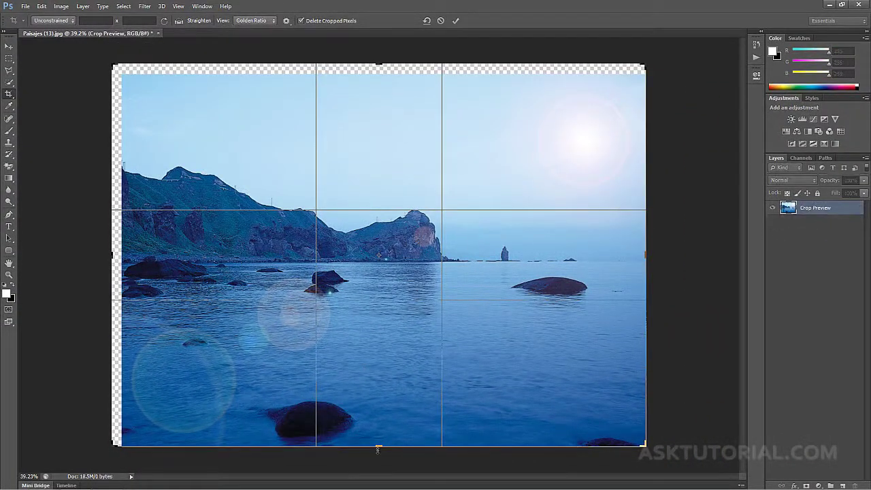
pyautogui.moveTo(378, 447); pyautogui.dragTo(380, 453)
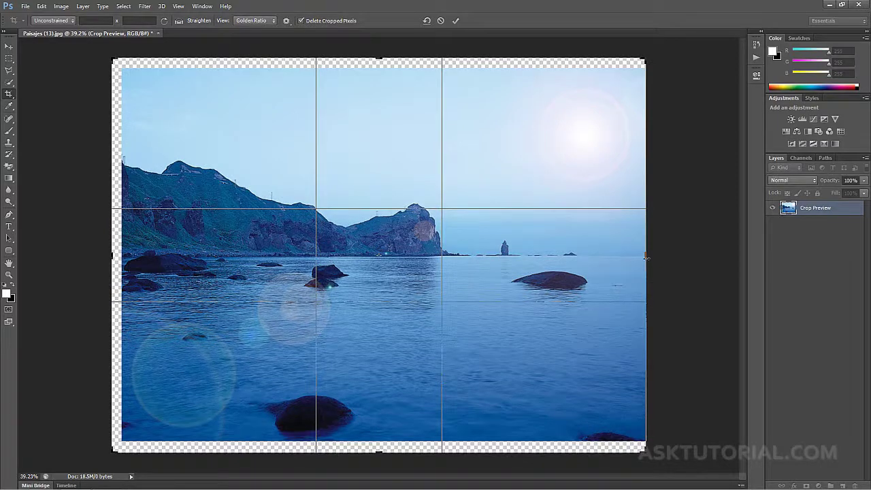
pyautogui.moveTo(645, 257); pyautogui.dragTo(652, 262)
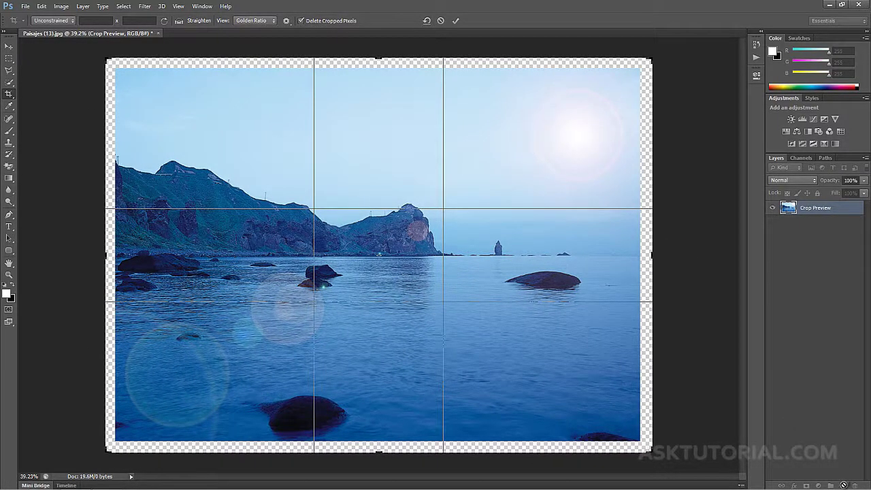
pyautogui.press('Return')
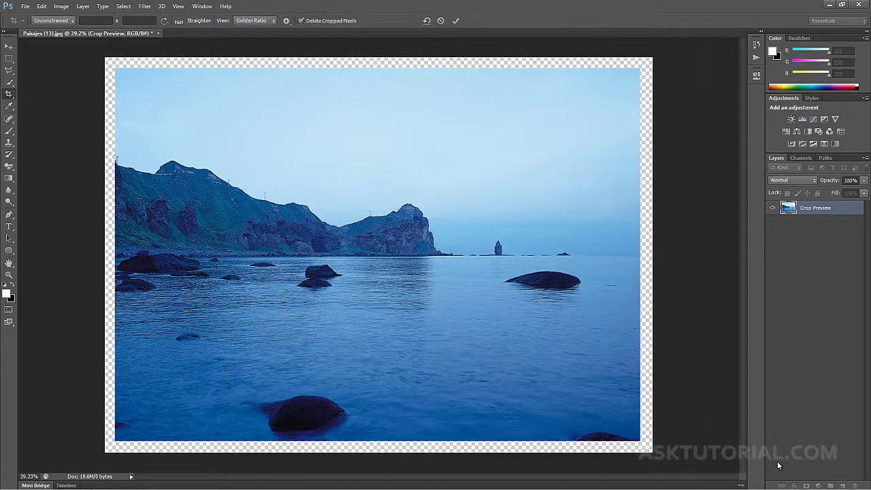
# - Add a new layer, fill it with White at 100% opacity, and place it beneath the photo layer
pyautogui.click(843, 485)
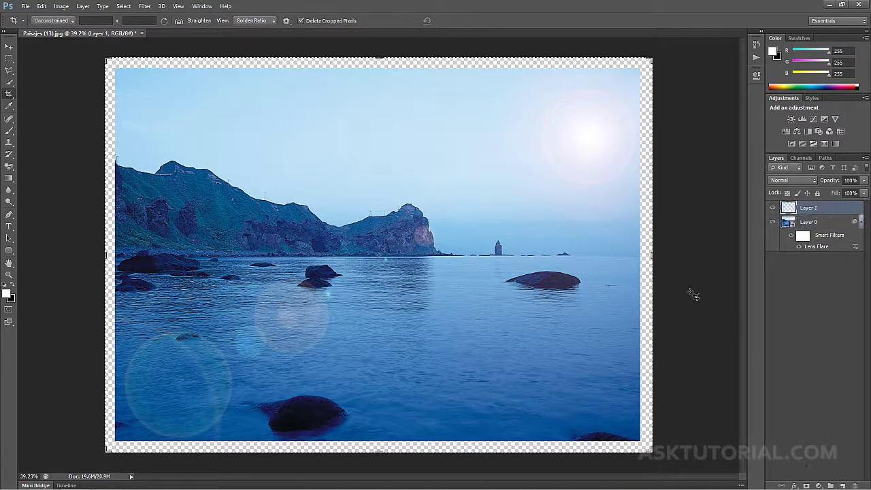
pyautogui.click(42, 6)
pyautogui.click(71, 169)
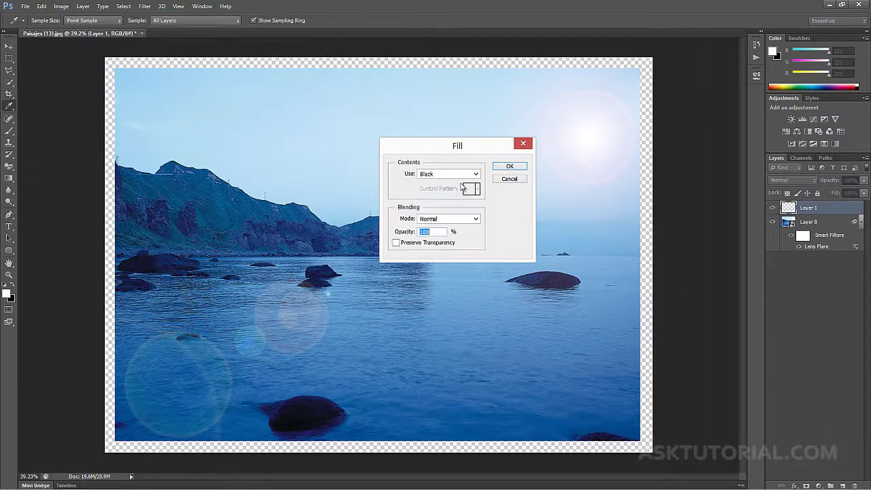
pyautogui.click(464, 174)
pyautogui.click(437, 275)
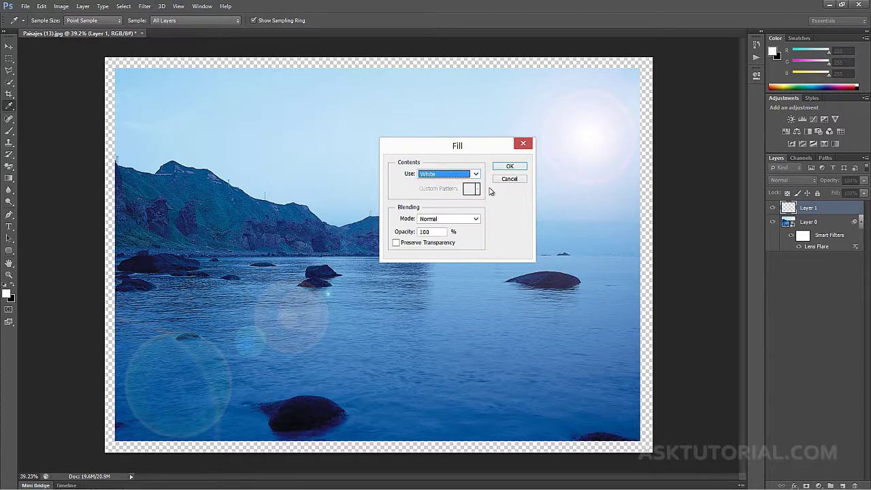
pyautogui.click(504, 169)
pyautogui.moveTo(826, 213); pyautogui.dragTo(826, 260)
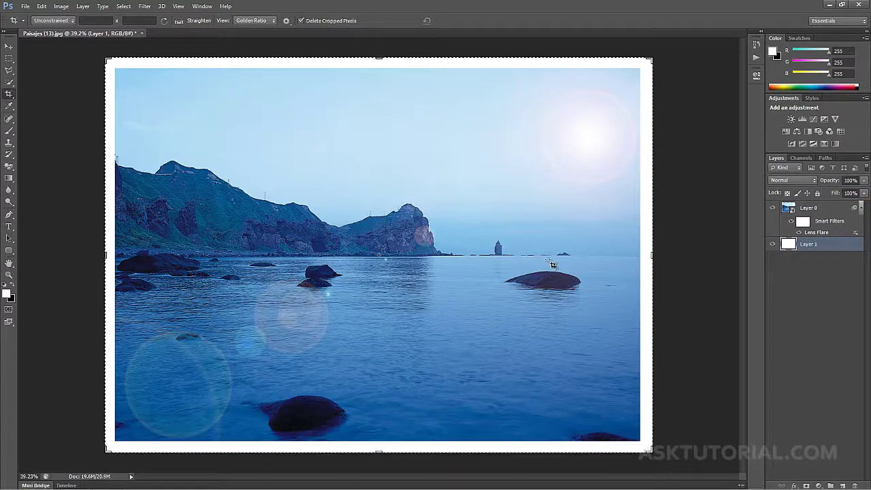
# - Apply a black Color Overlay in Normal mode at 100% opacity to the border layer
pyautogui.doubleClick(832, 247)
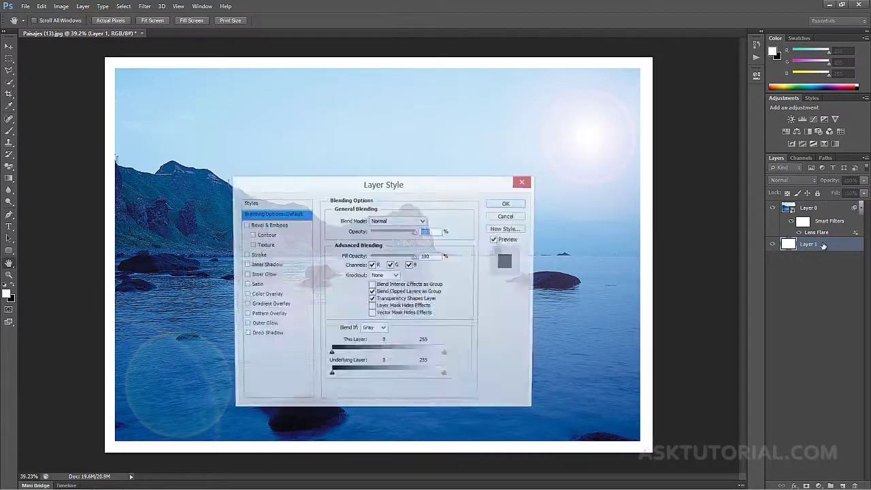
pyautogui.click(251, 298)
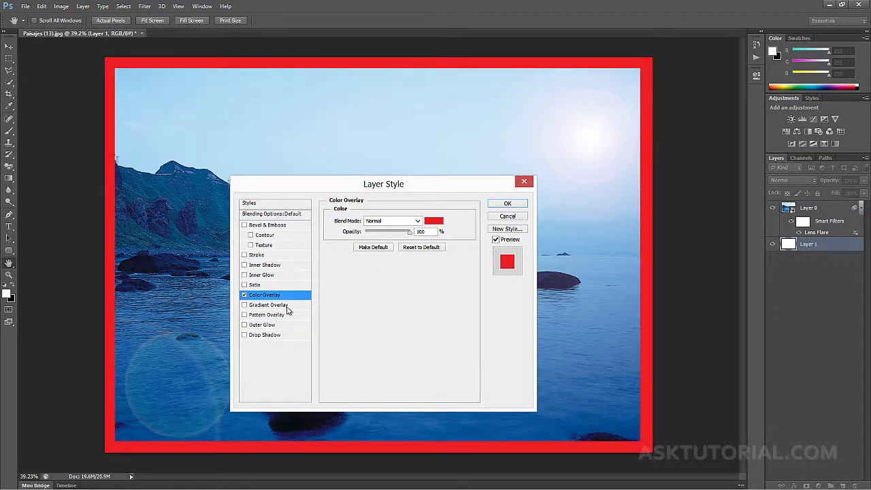
pyautogui.click(434, 220)
pyautogui.moveTo(403, 259)
pyautogui.mouseDown()
pyautogui.moveTo(424, 309)
pyautogui.moveTo(418, 342)
pyautogui.moveTo(396, 348)
pyautogui.mouseUp()
pyautogui.press('c')
pyautogui.click(599, 237)
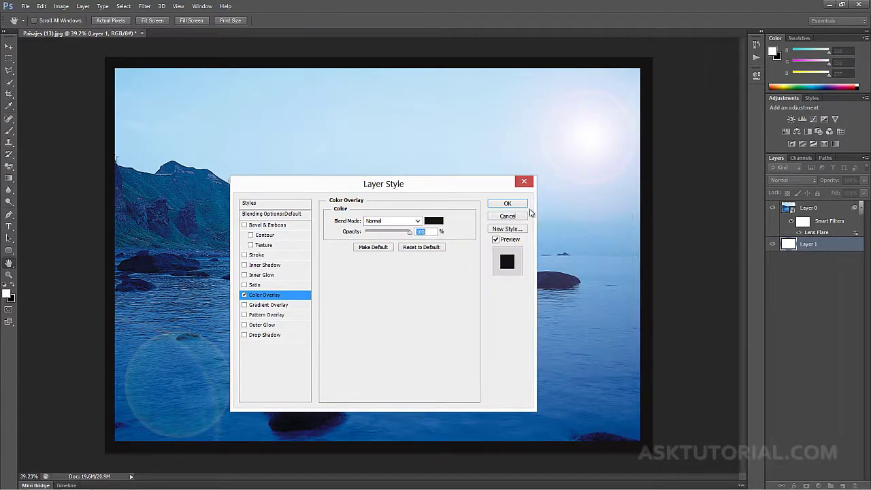
pyautogui.click(511, 207)
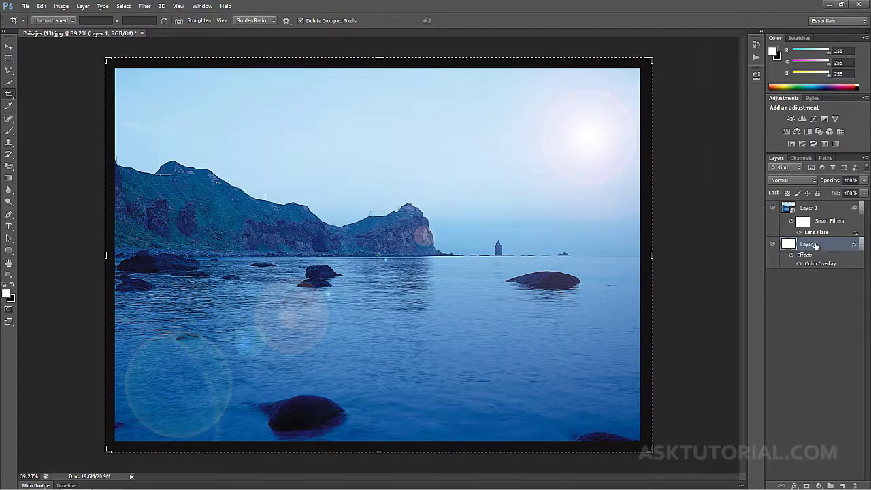
# - Delete the border layer and revert the photo to its original opening snapshot in the history
pyautogui.press('Delete')
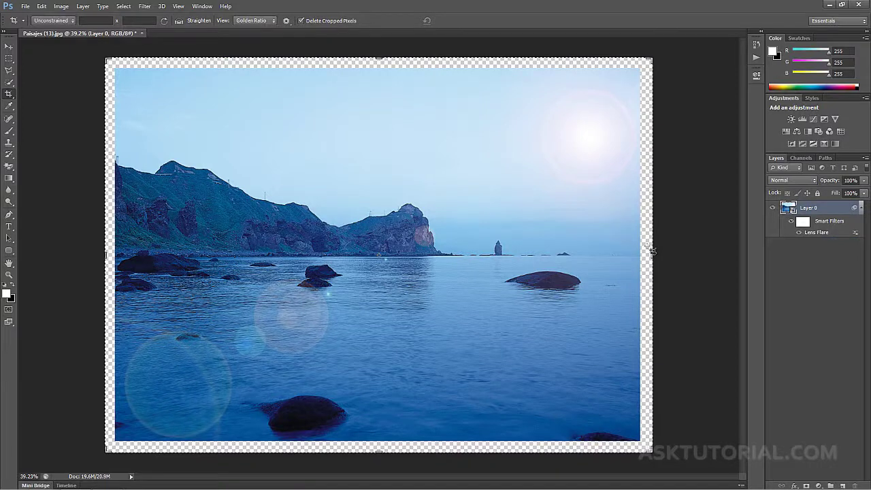
pyautogui.click(756, 44)
pyautogui.click(701, 50)
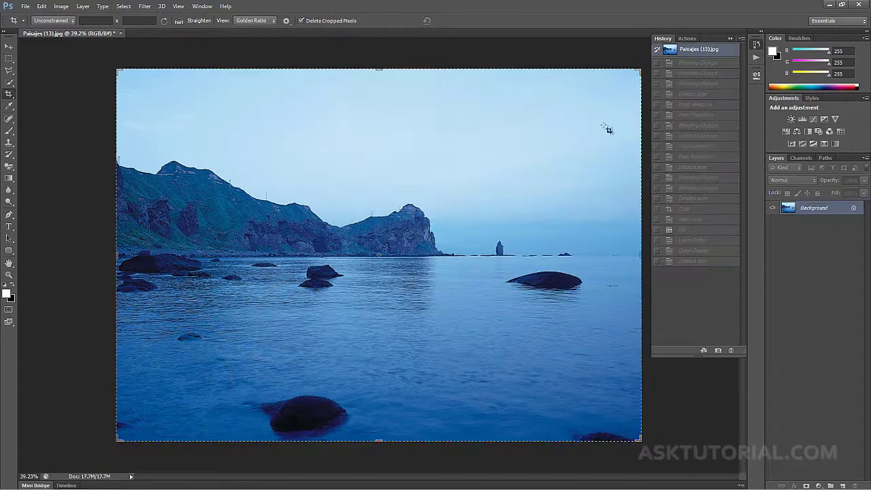
pyautogui.click(780, 317)
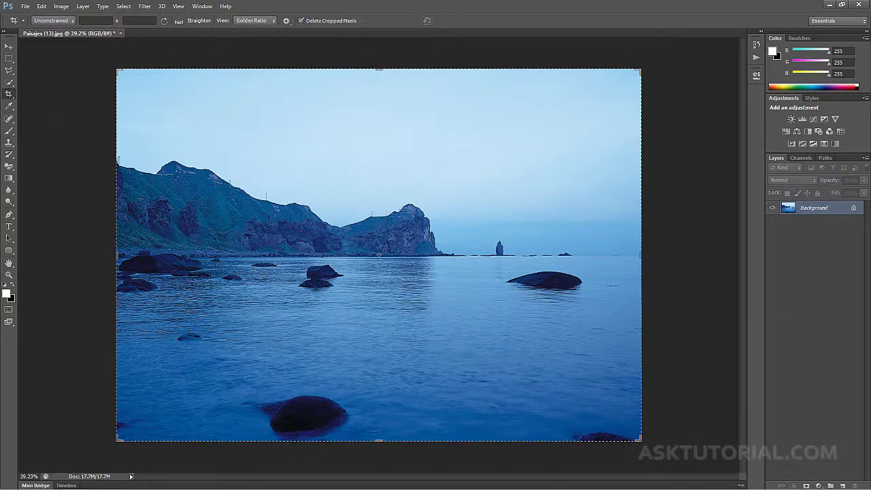
# - Create a new 800 x 600 pixel document from the Web preset with a white background at 72 pixels/inch
pyautogui.click(9, 47)
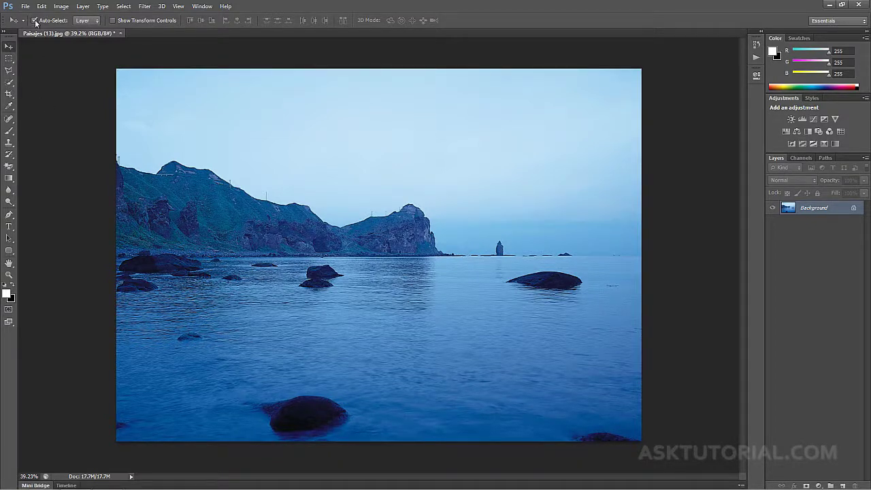
pyautogui.click(26, 7)
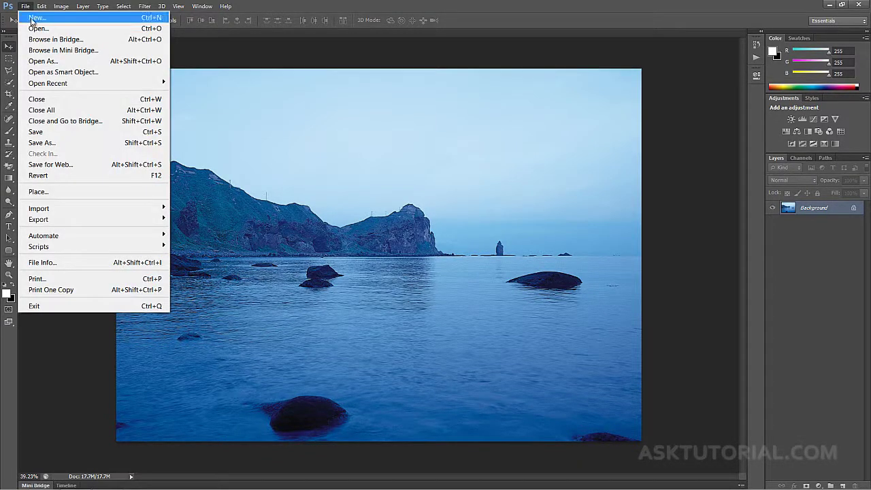
pyautogui.click(37, 17)
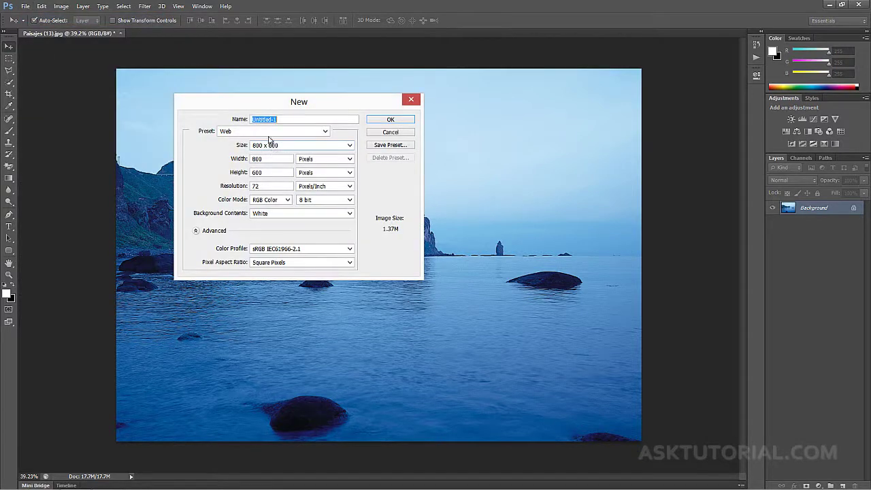
pyautogui.click(249, 134)
pyautogui.click(228, 202)
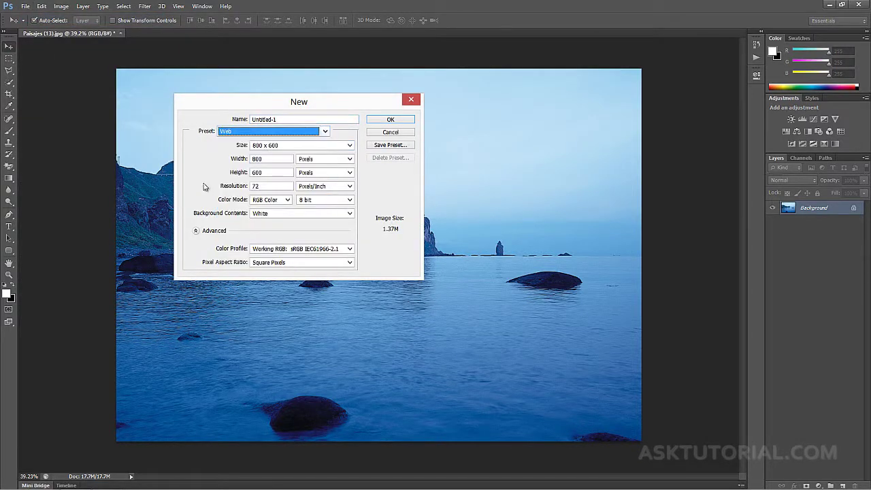
pyautogui.click(383, 120)
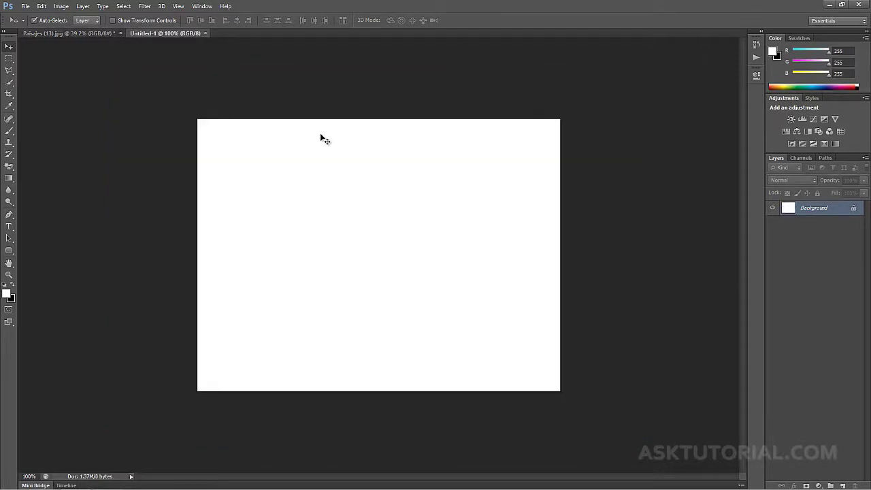
pyautogui.hotkey('ctrl', '0')
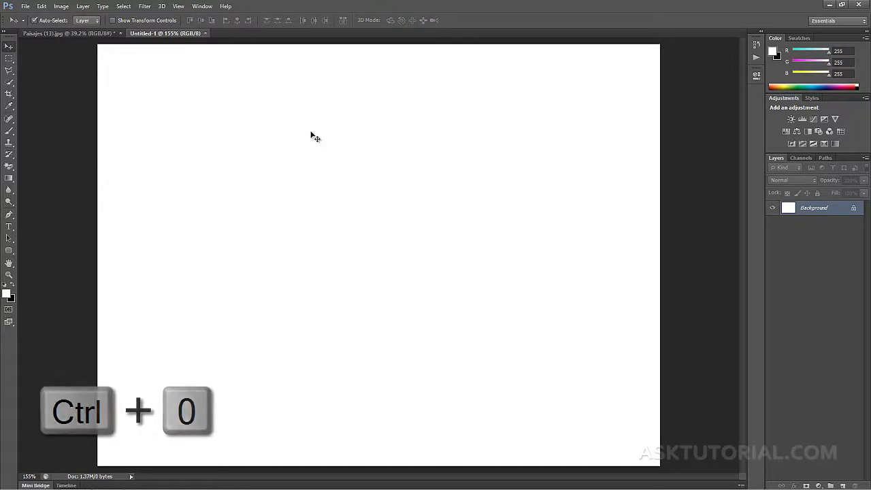
# - Fill the new document's Background layer with Black in Normal mode at 100% opacity
pyautogui.click(42, 6)
pyautogui.click(102, 170)
pyautogui.click(475, 174)
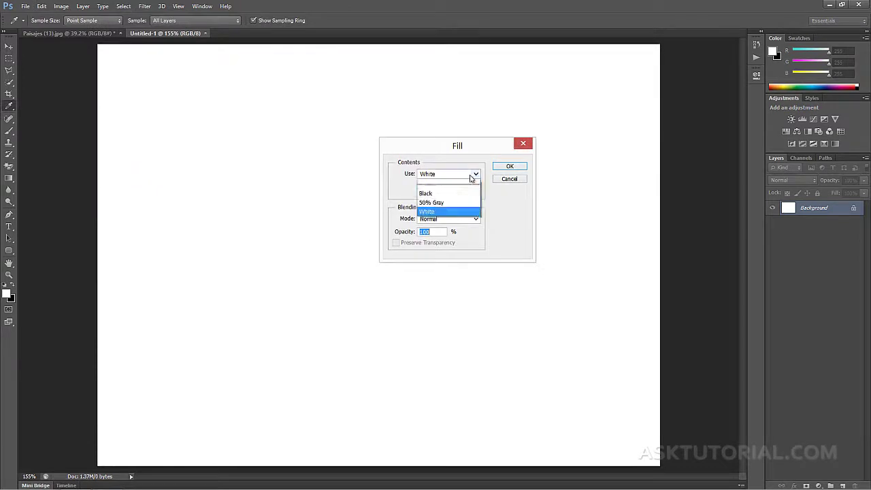
pyautogui.click(426, 256)
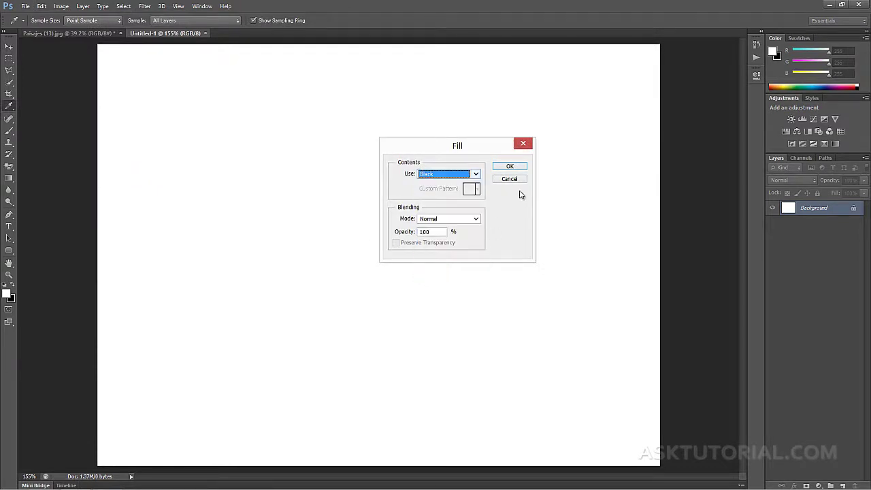
pyautogui.click(510, 166)
pyautogui.press('v')
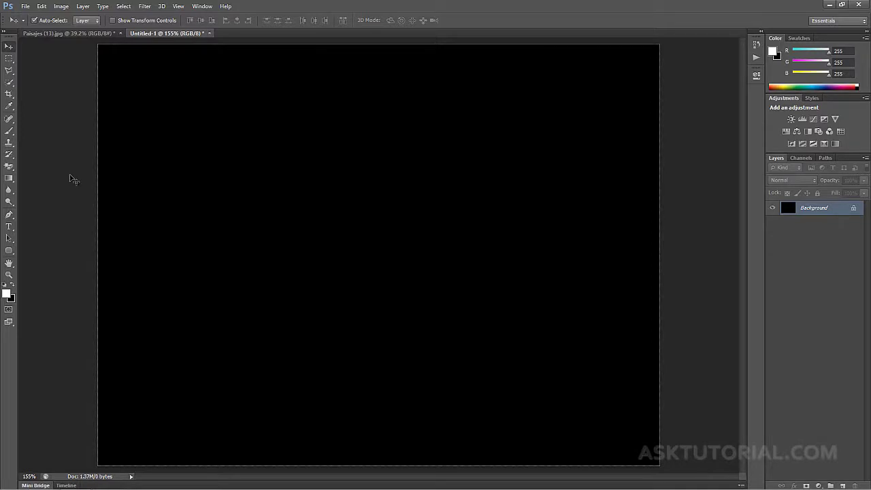
# - Paint two rough white vertical strokes side by side on the black document with the textured 100 px brush
pyautogui.click(11, 132)
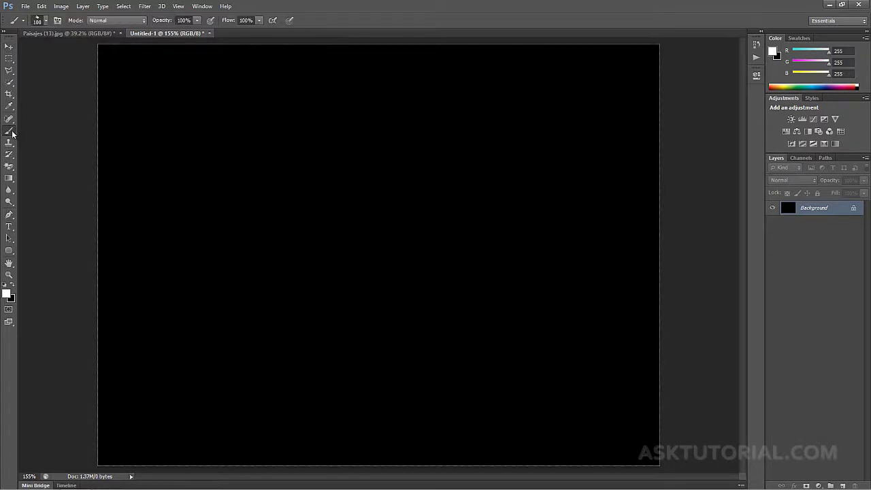
pyautogui.click(46, 21)
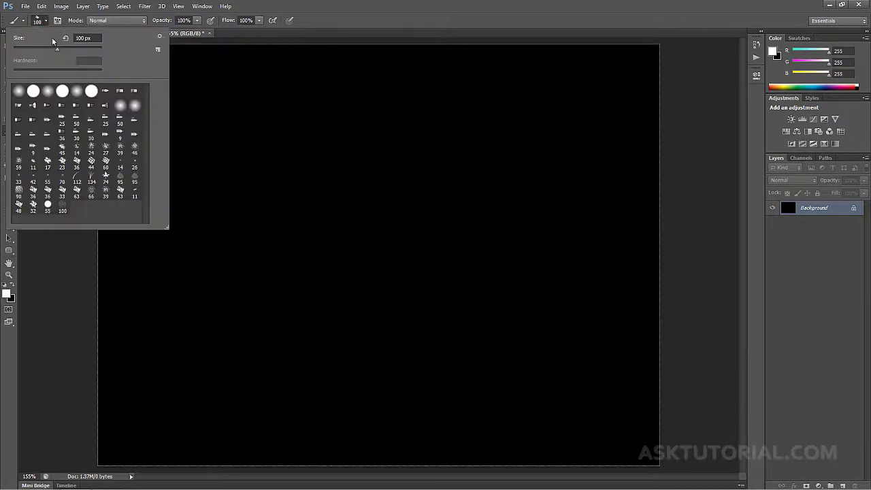
pyautogui.click(331, 21)
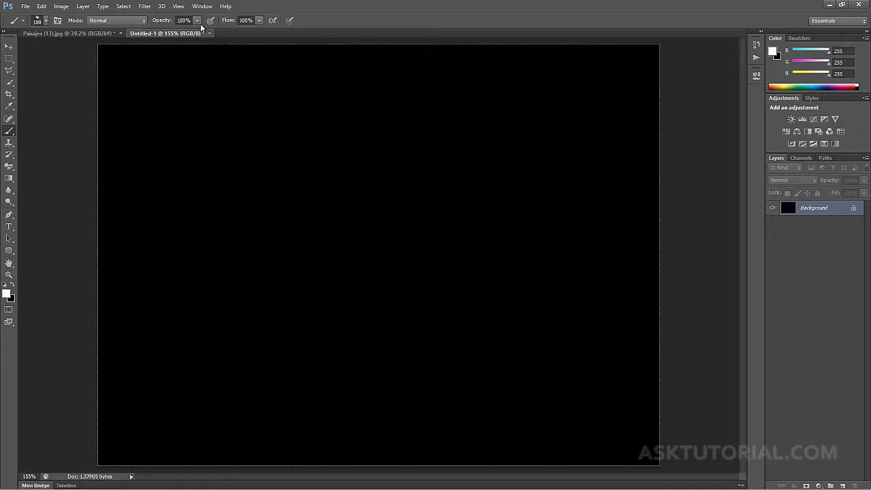
pyautogui.moveTo(134, 60); pyautogui.dragTo(141, 160)
pyautogui.moveTo(144, 213); pyautogui.dragTo(146, 407)
pyautogui.moveTo(229, 78)
pyautogui.mouseDown()
pyautogui.moveTo(231, 327)
pyautogui.moveTo(249, 379)
pyautogui.moveTo(239, 412)
pyautogui.mouseUp()
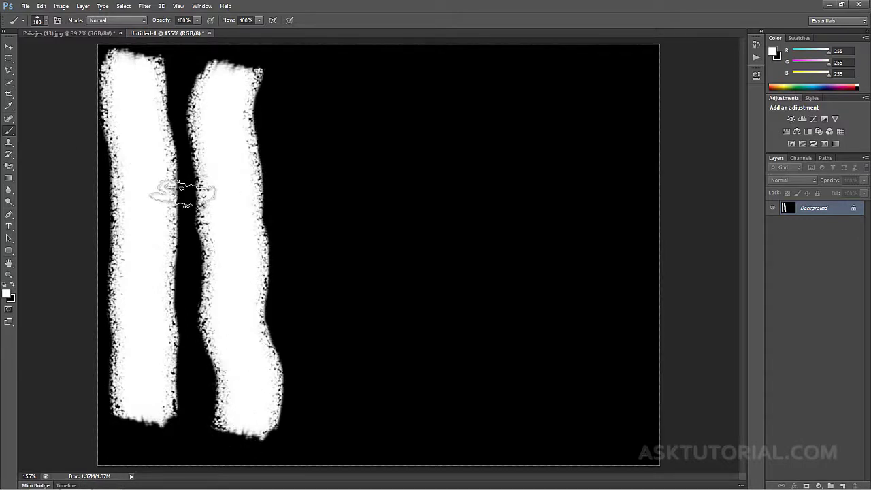
# - Select the second white stroke with a rectangular marquee and move it into the seascape photo as a new layer
pyautogui.click(96, 33)
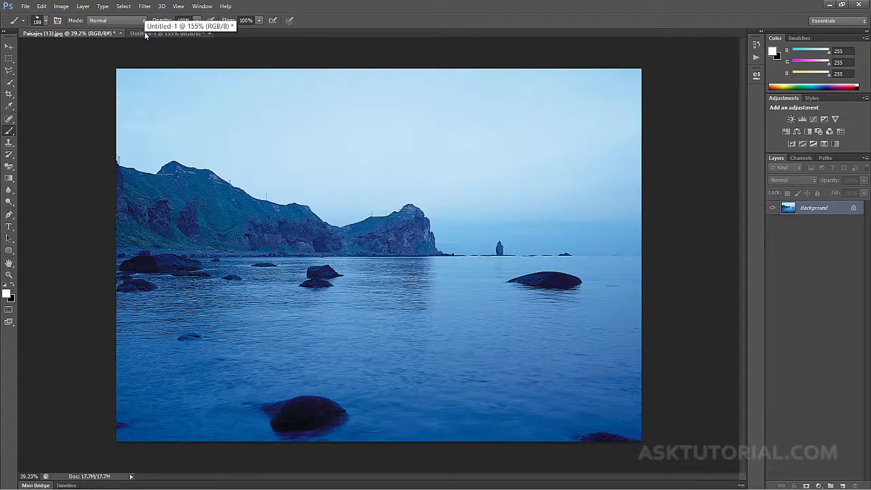
pyautogui.click(144, 32)
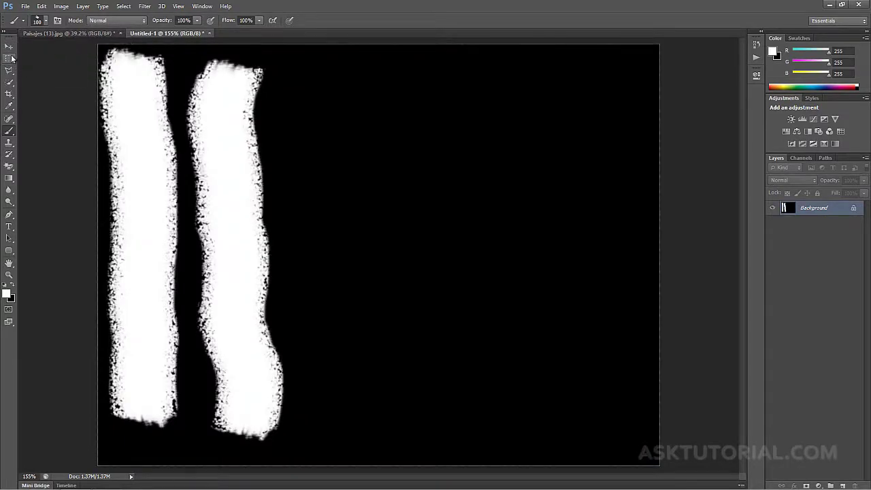
pyautogui.click(10, 59)
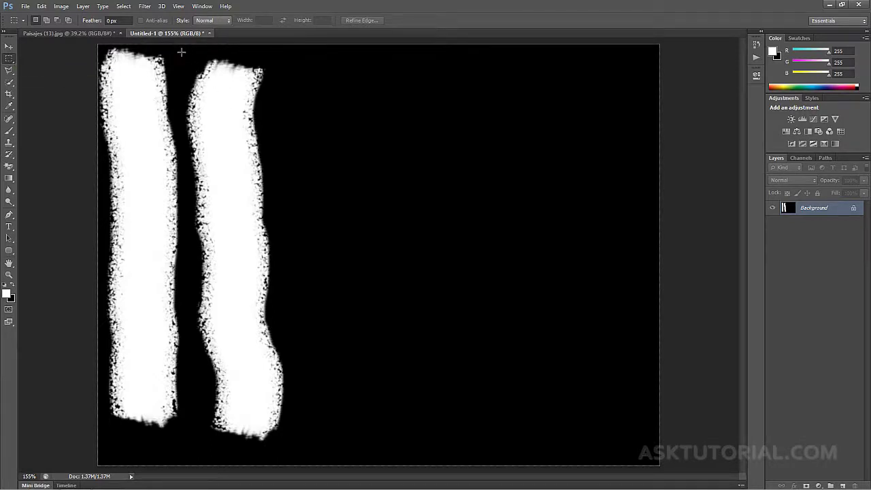
pyautogui.moveTo(181, 52); pyautogui.dragTo(292, 445)
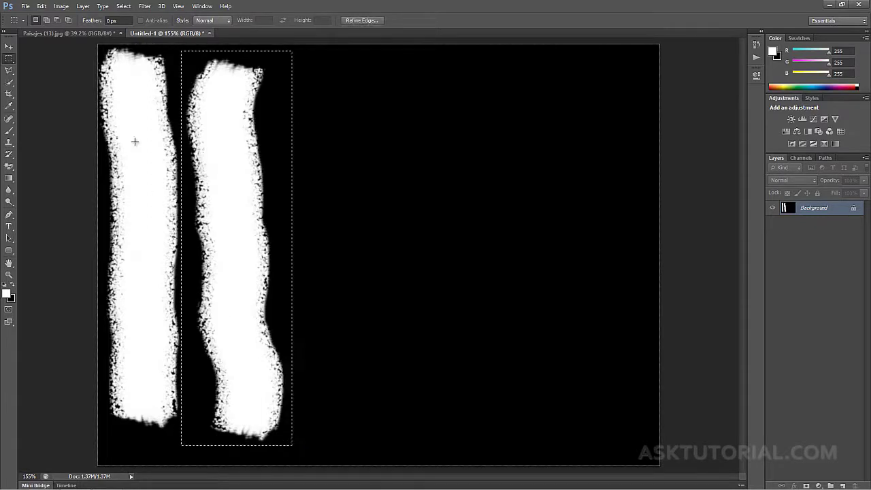
pyautogui.click(8, 47)
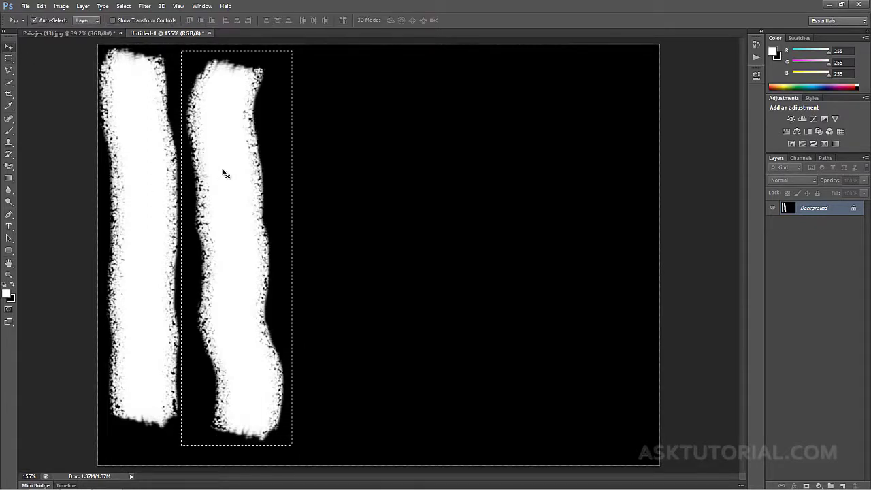
pyautogui.moveTo(225, 173)
pyautogui.mouseDown()
pyautogui.moveTo(101, 37)
pyautogui.moveTo(175, 253)
pyautogui.mouseUp()
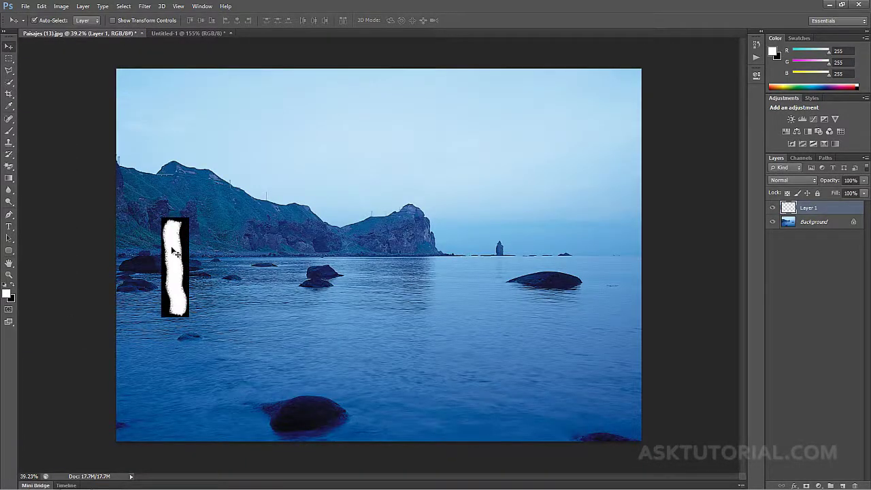
# - Free Transform the pasted stroke so it spans the photo's full height along the left edge, stretched beyond the canvas
pyautogui.hotkey('ctrl', 't')
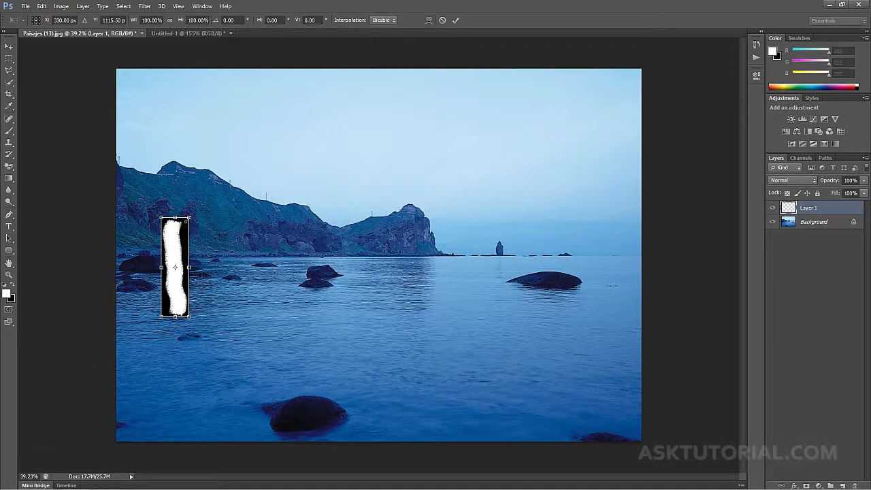
pyautogui.moveTo(189, 218); pyautogui.dragTo(218, 74)
pyautogui.moveTo(200, 138); pyautogui.dragTo(155, 138)
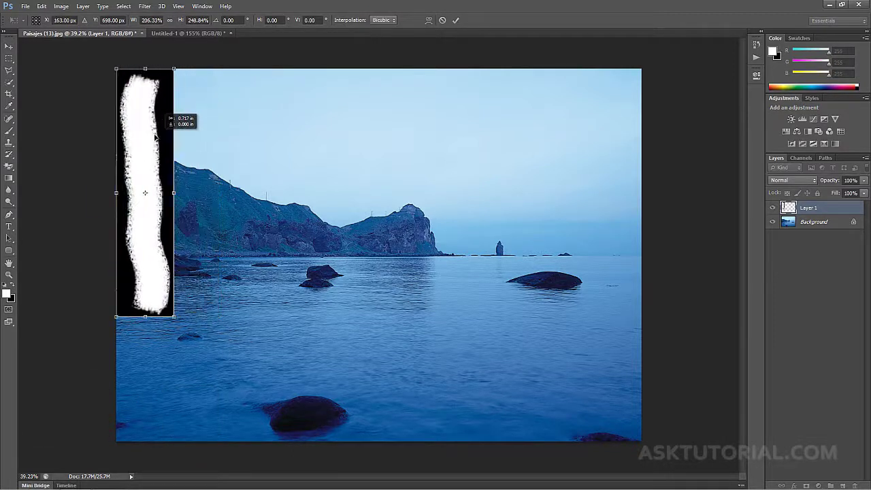
pyautogui.moveTo(145, 68); pyautogui.dragTo(145, 56)
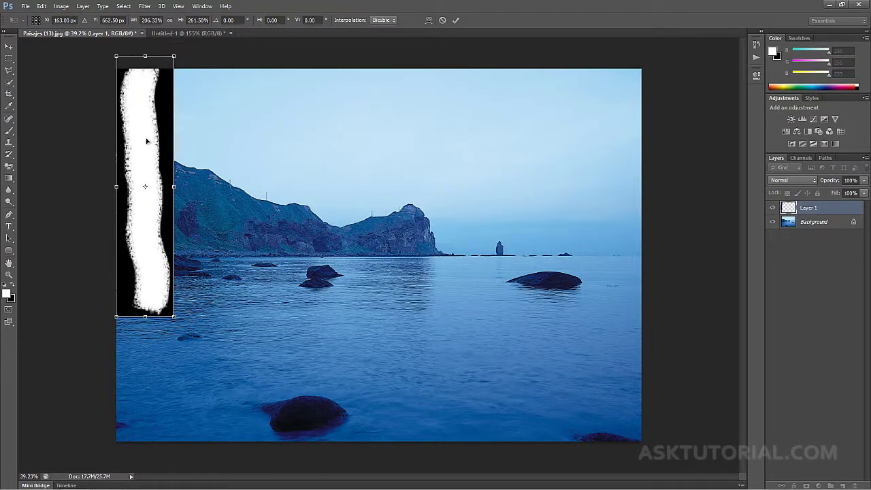
pyautogui.moveTo(143, 146); pyautogui.dragTo(136, 145)
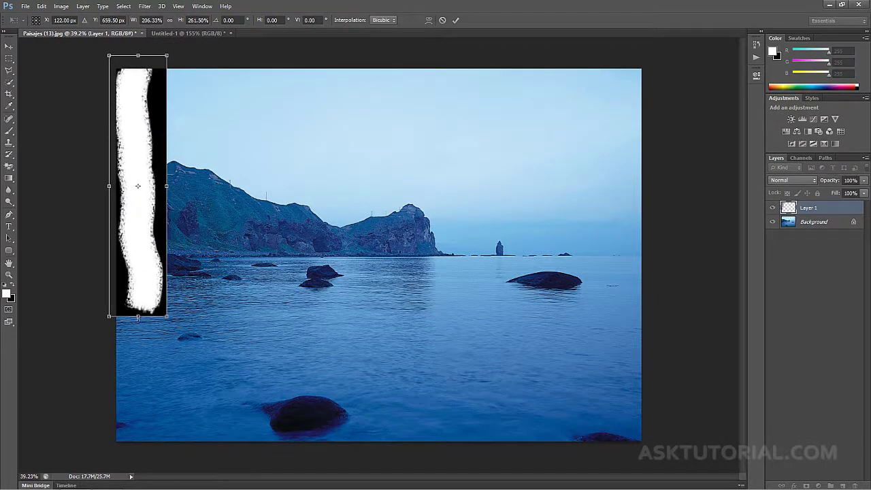
pyautogui.moveTo(137, 318); pyautogui.dragTo(138, 457)
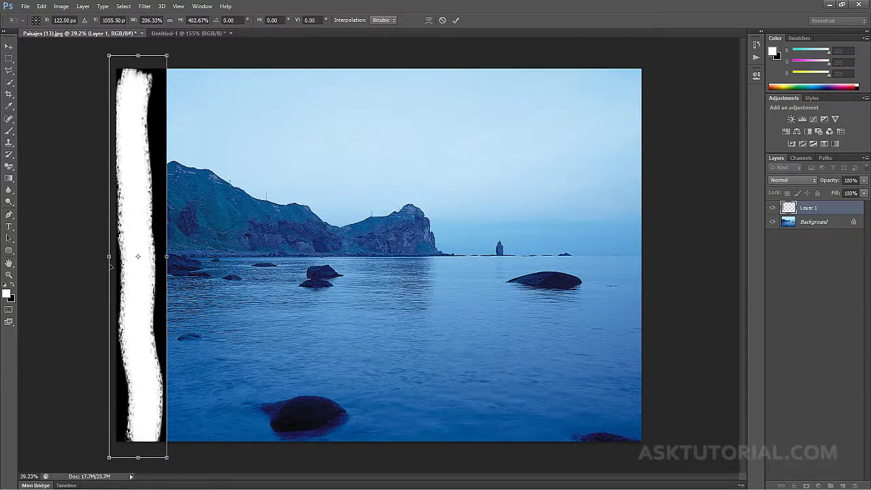
pyautogui.moveTo(109, 256); pyautogui.dragTo(86, 256)
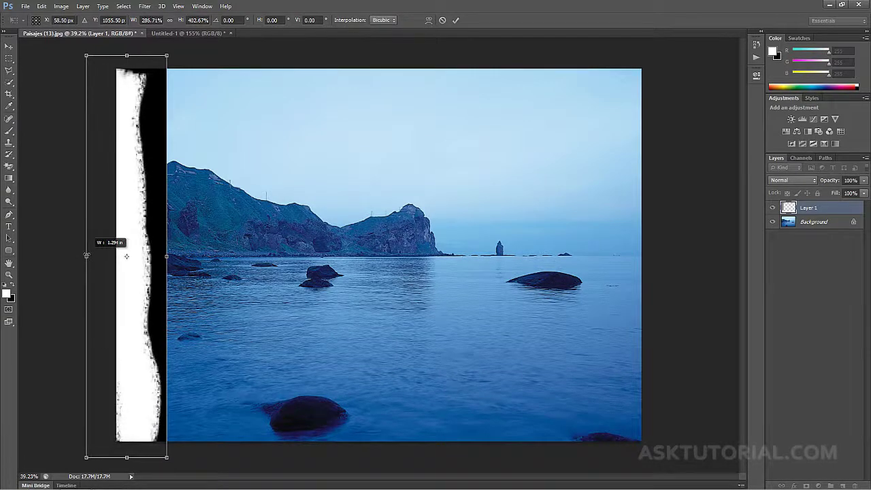
pyautogui.moveTo(127, 56); pyautogui.dragTo(126, 45)
pyautogui.press('Return')
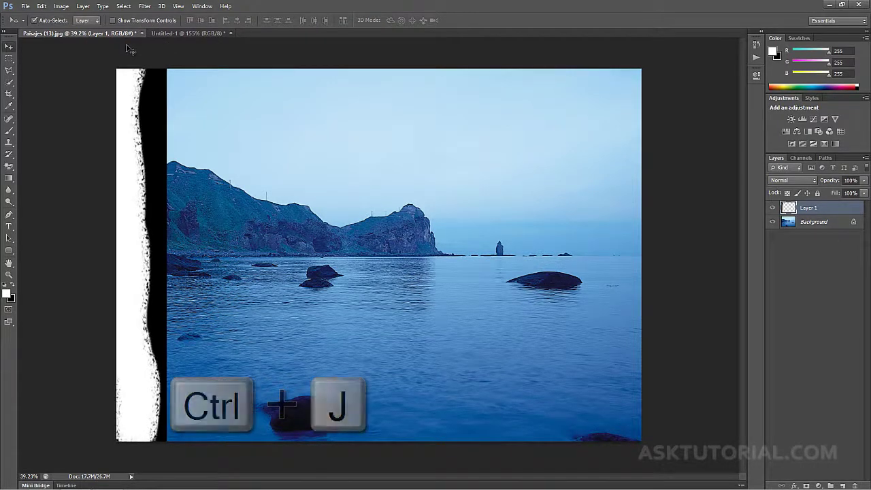
# - Duplicate the left border strip and move the copy to the photo's right edge
pyautogui.hotkey('ctrl', 'j')
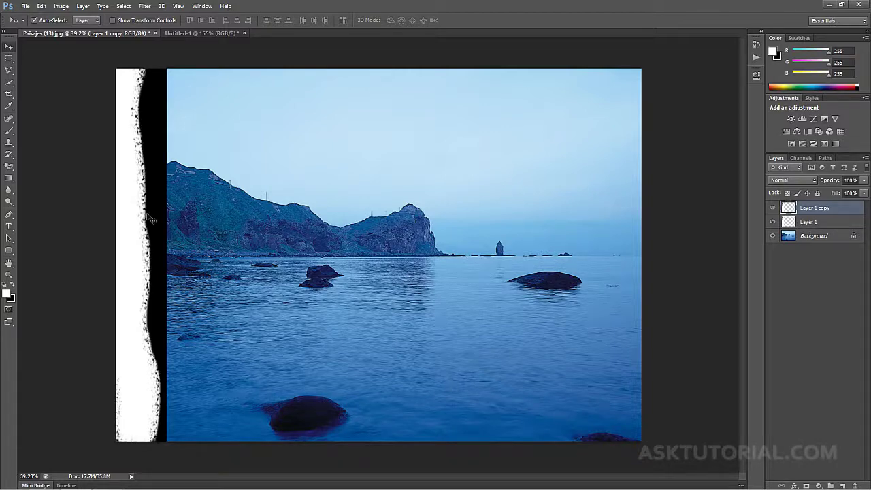
pyautogui.moveTo(152, 219); pyautogui.dragTo(644, 218)
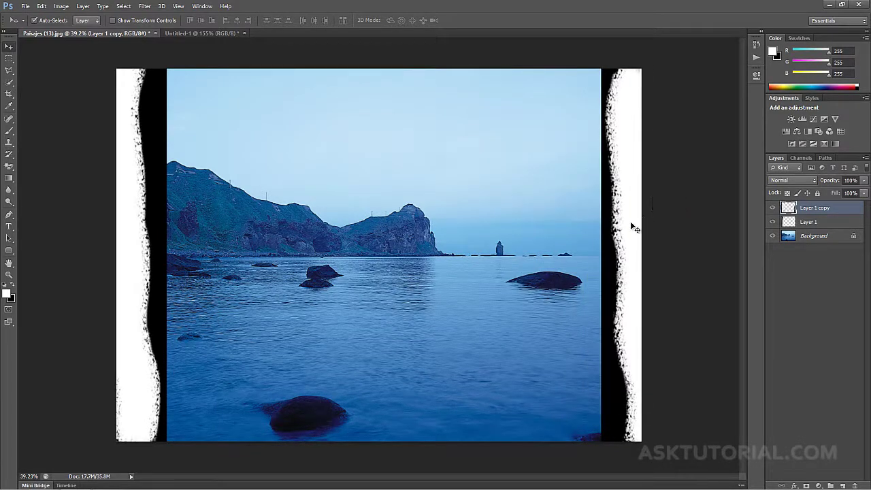
# - Duplicate the right strip, rotate the copy -90°, and stretch it across the photo's full top edge
pyautogui.hotkey('ctrl', 'j')
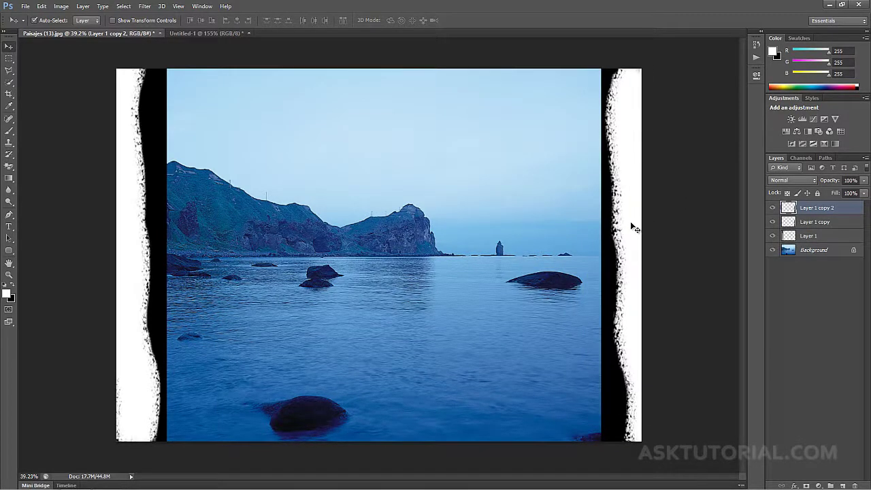
pyautogui.moveTo(630, 221); pyautogui.dragTo(334, 223)
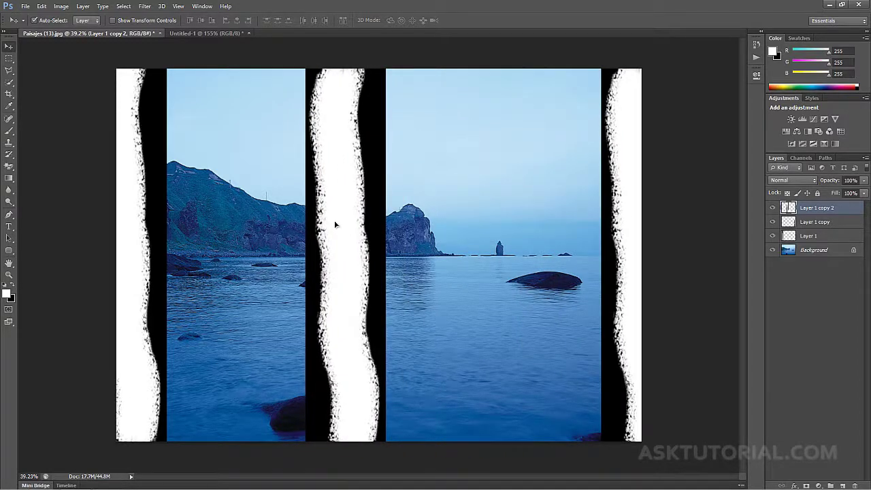
pyautogui.hotkey('ctrl', 't')
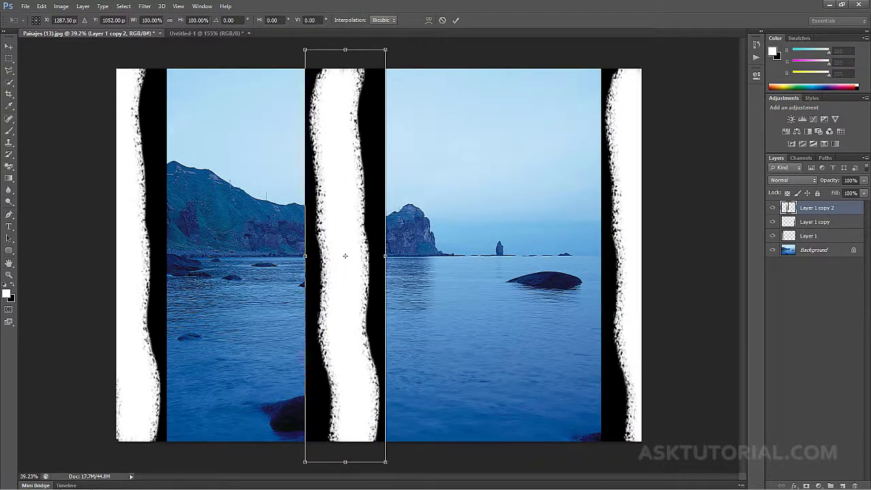
pyautogui.moveTo(400, 219); pyautogui.dragTo(307, 194)
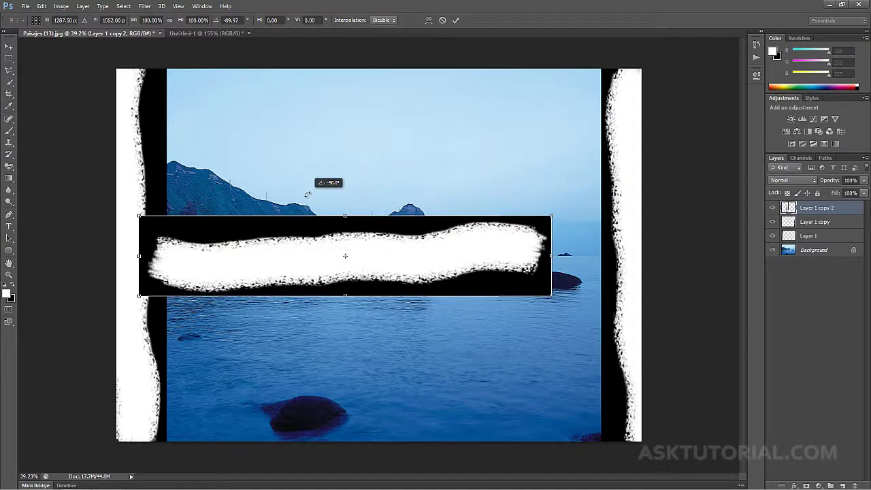
pyautogui.moveTo(308, 194)
pyautogui.mouseDown()
pyautogui.moveTo(333, 180)
pyautogui.moveTo(312, 199)
pyautogui.mouseUp()
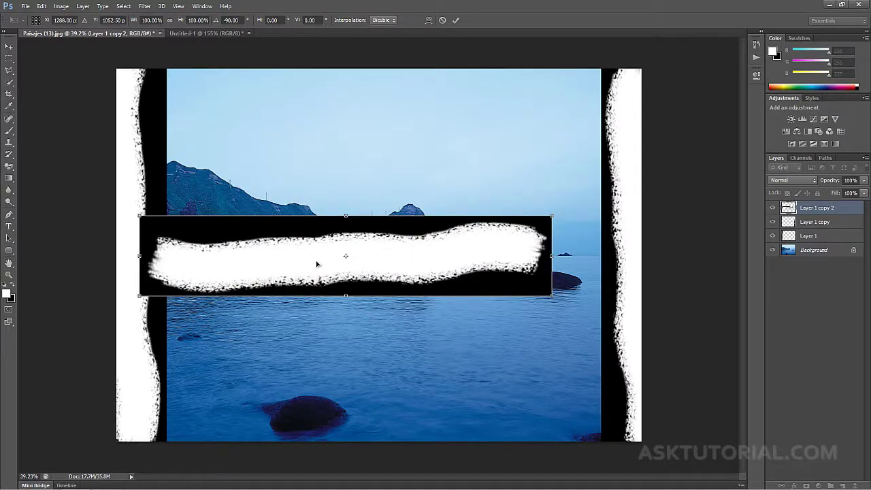
pyautogui.moveTo(317, 265); pyautogui.dragTo(325, 89)
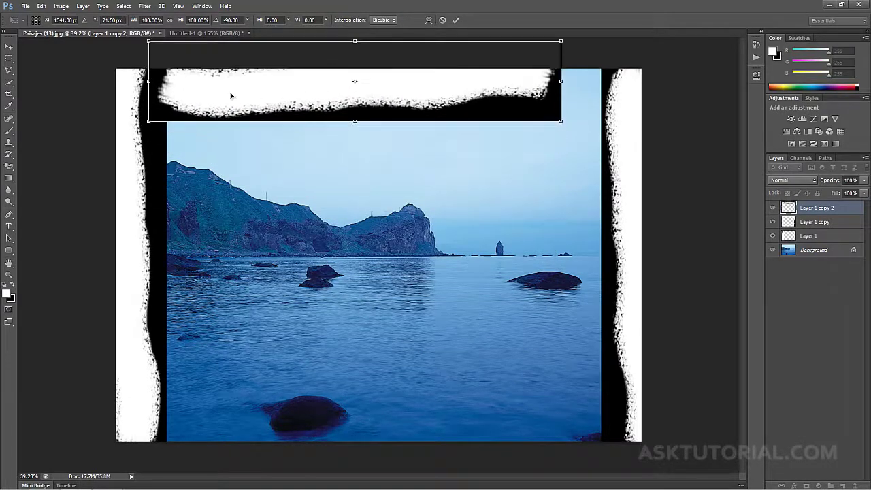
pyautogui.moveTo(148, 82); pyautogui.dragTo(92, 81)
pyautogui.moveTo(564, 85); pyautogui.dragTo(666, 81)
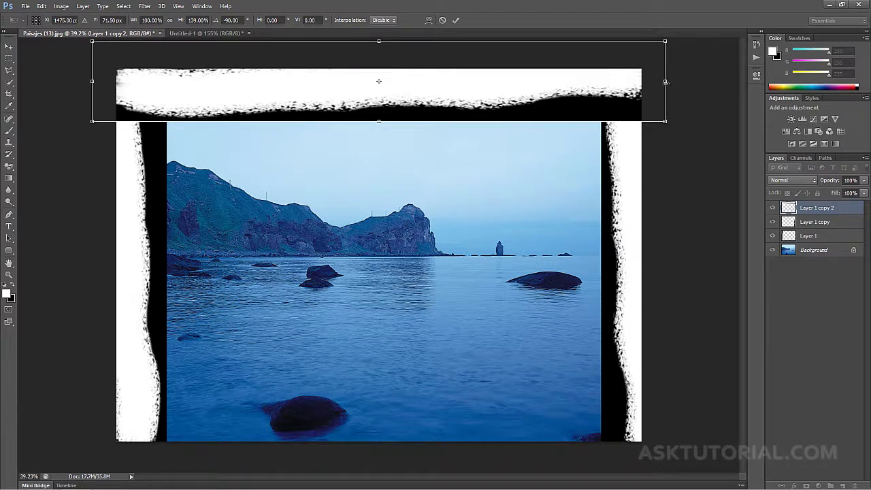
pyautogui.press('Return')
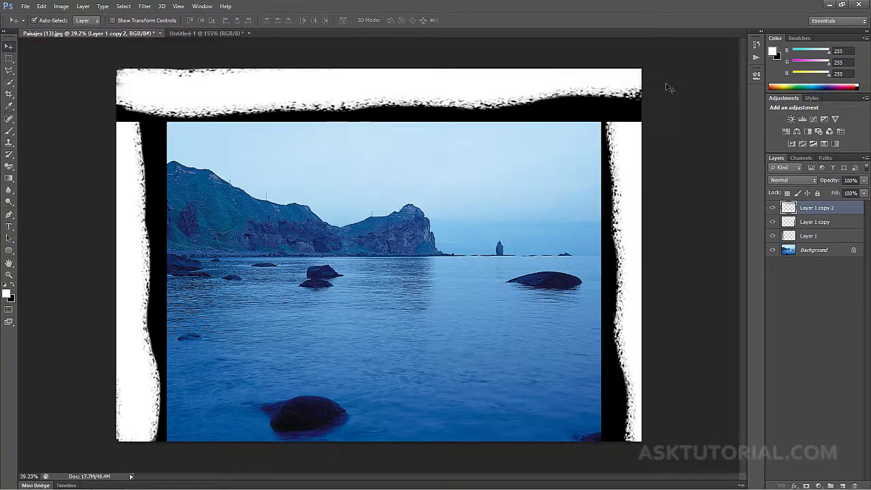
# - Duplicate the top border strip and move the copy to the photo's bottom edge
pyautogui.hotkey('ctrl', 'j')
pyautogui.moveTo(391, 102); pyautogui.dragTo(382, 460)
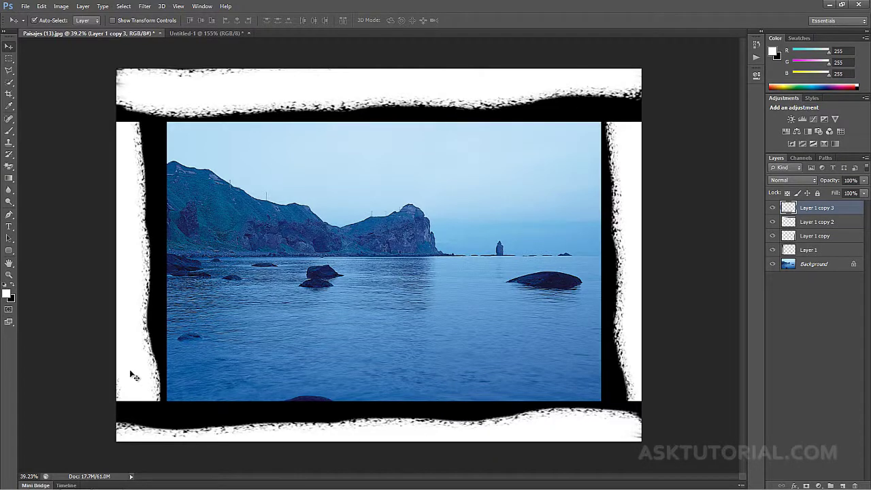
# - Select all four border strip layers and set their blend mode to Multiply
pyautogui.keyDown('shift'); pyautogui.click(822, 250); pyautogui.keyUp('shift')
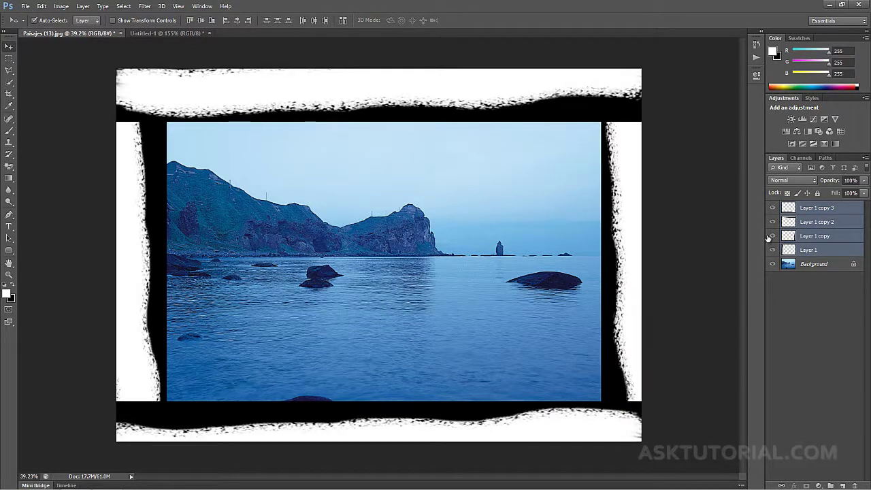
pyautogui.click(805, 181)
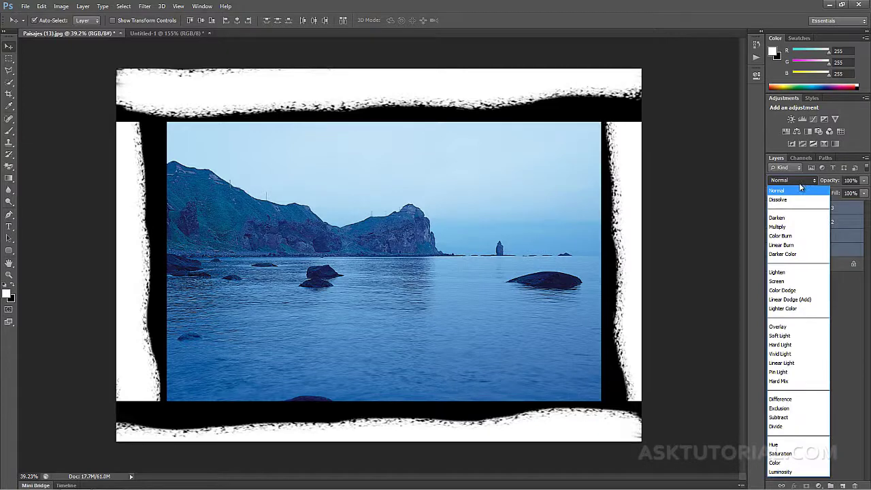
pyautogui.click(779, 227)
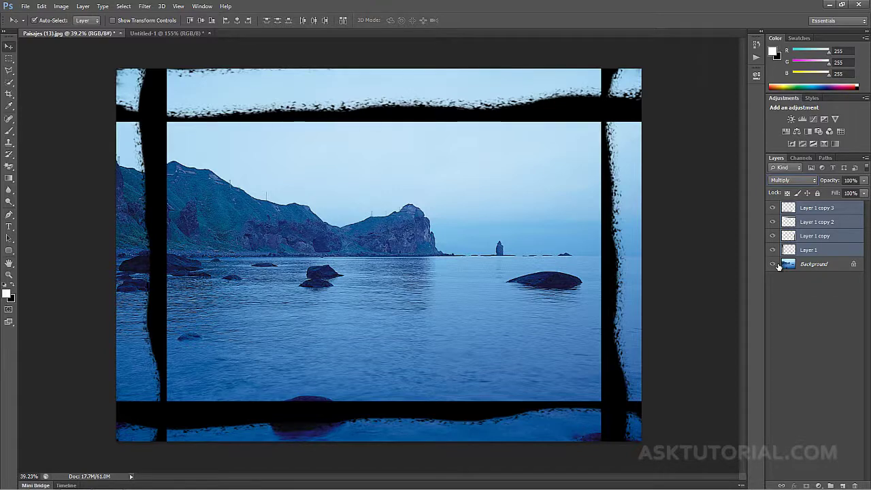
# - Set the blend mode of the four selected strip layers to Screen
pyautogui.click(806, 181)
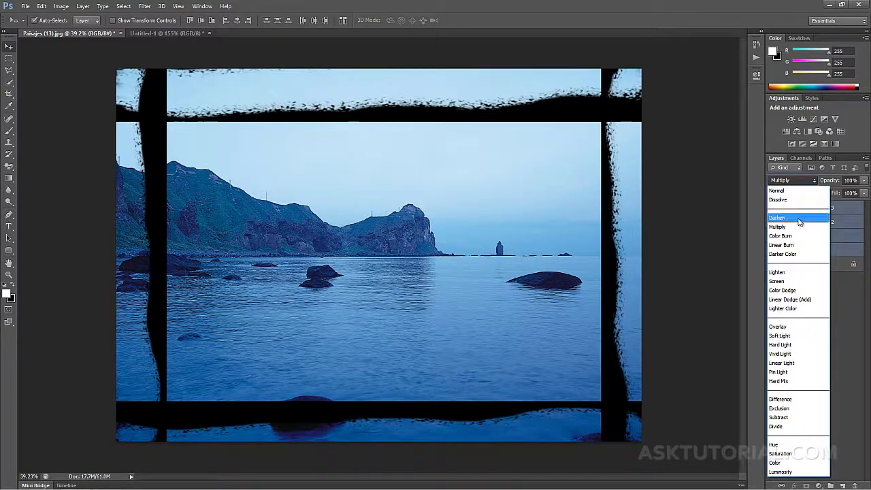
pyautogui.click(784, 281)
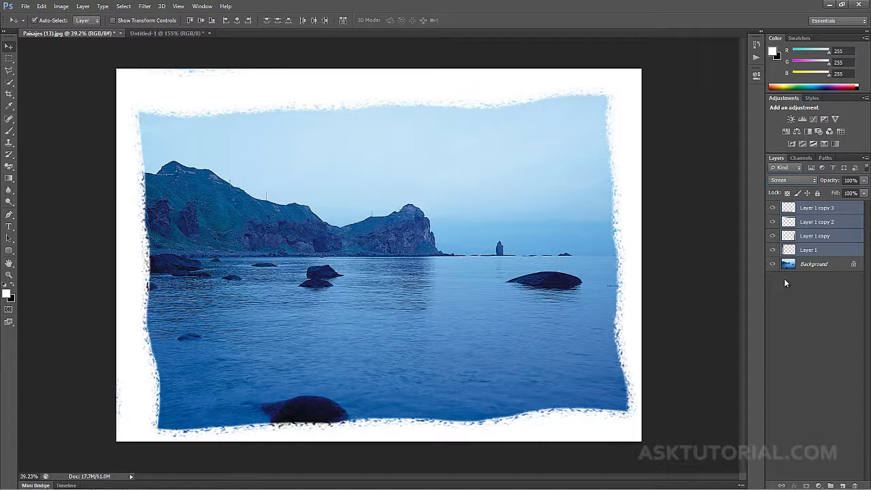
# - Reset the four strip layers' blend mode to Normal and switch on to Dissolve
pyautogui.click(797, 180)
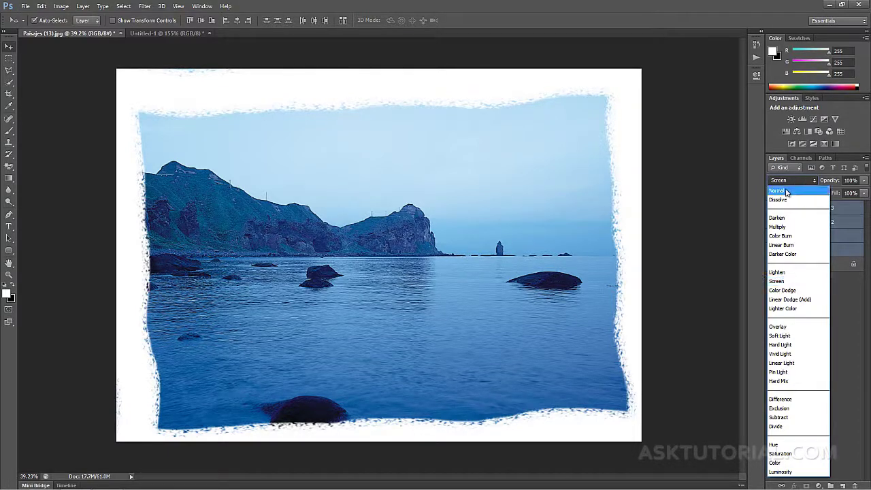
pyautogui.click(787, 193)
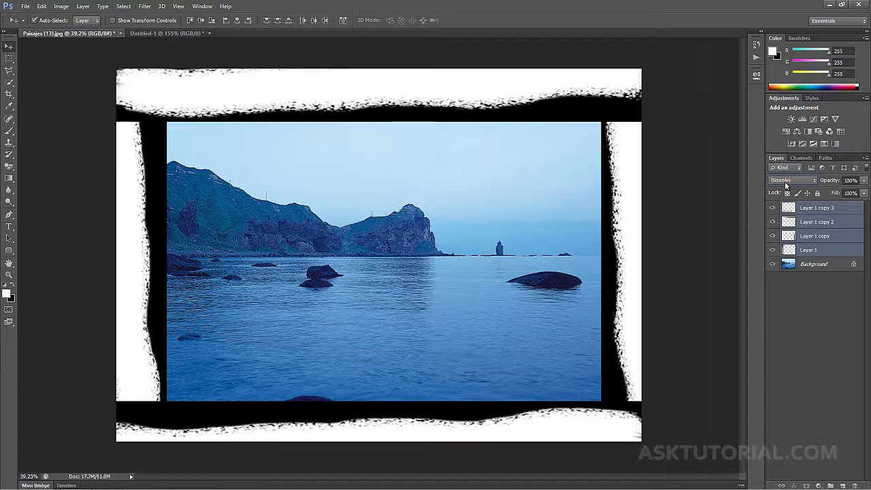
# - Try the Darken, Color Burn, Darker Color, Screen and Lighter Color blend modes on the four selected strip layers
pyautogui.press('Down')
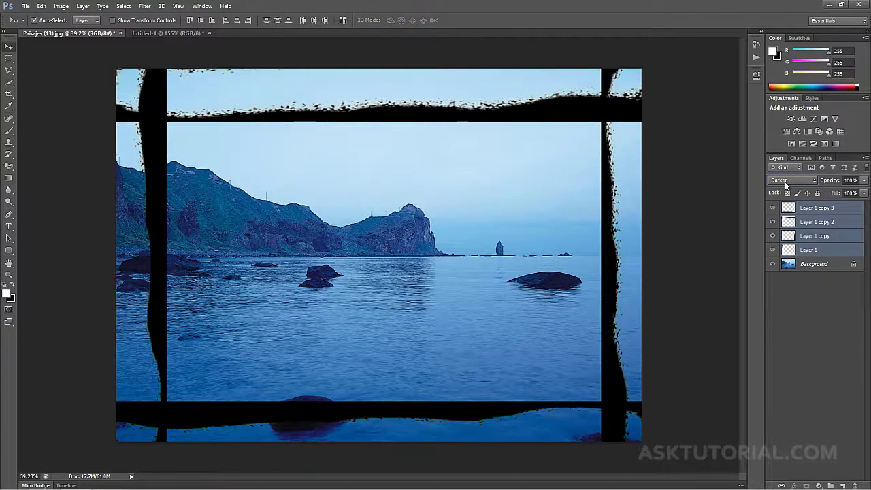
pyautogui.press('Down')
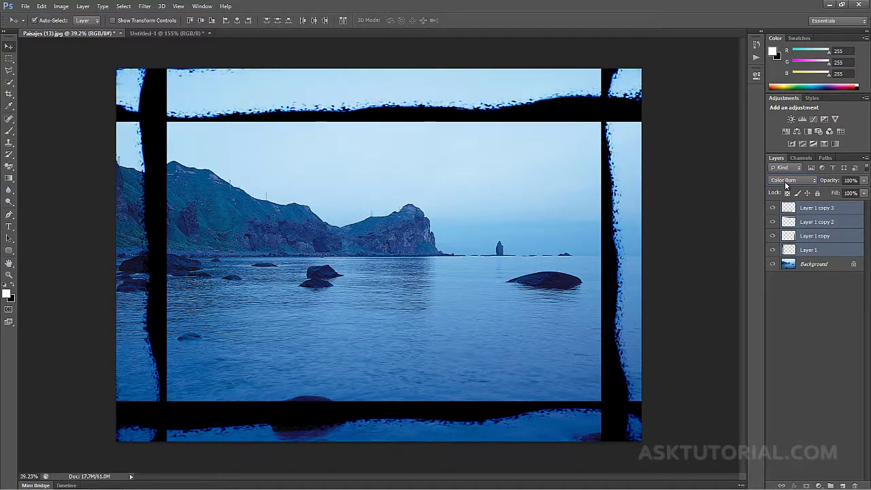
pyautogui.scroll(-3, 785, 181)
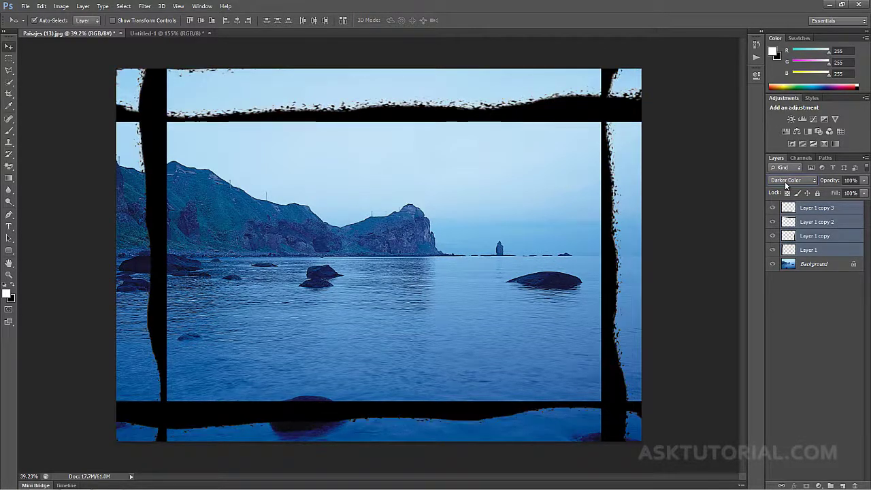
pyautogui.scroll(-1, 784, 181)
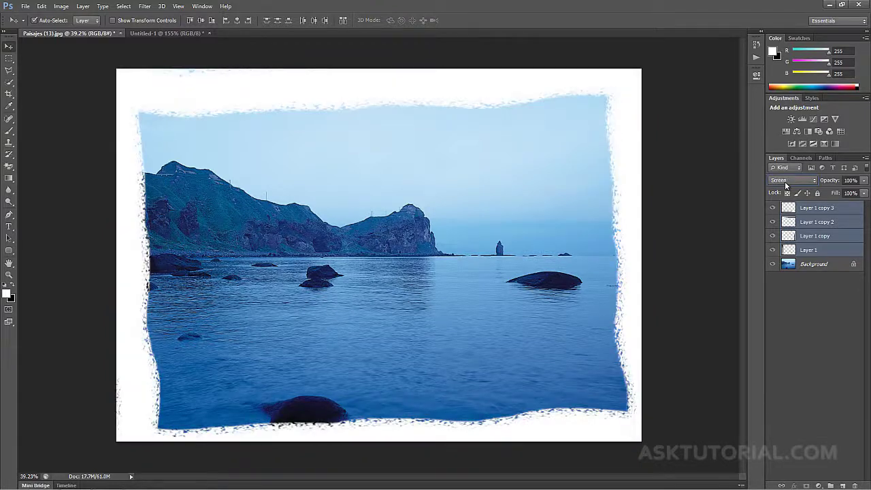
pyautogui.scroll(-2, 784, 181)
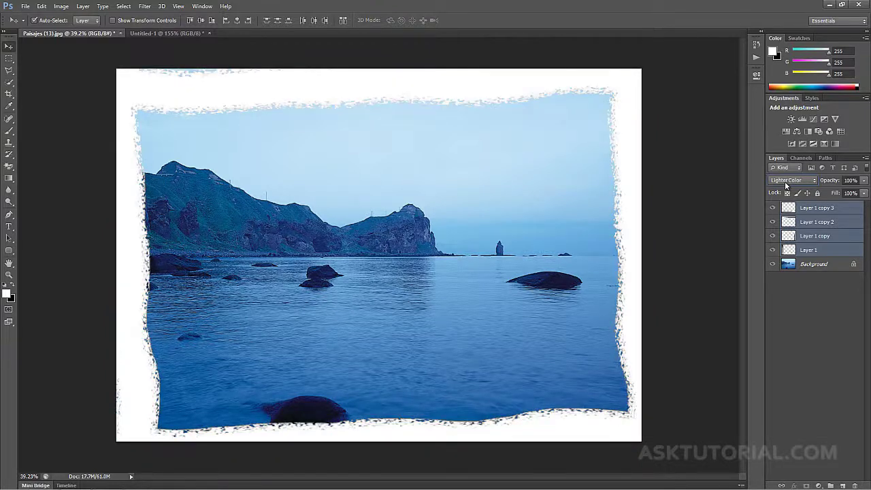
# - Try the Soft Light, Linear Light, Hard Mix and Difference blend modes on the four strip layers
pyautogui.scroll(-1, 785, 181)
pyautogui.scroll(-3, 784, 181)
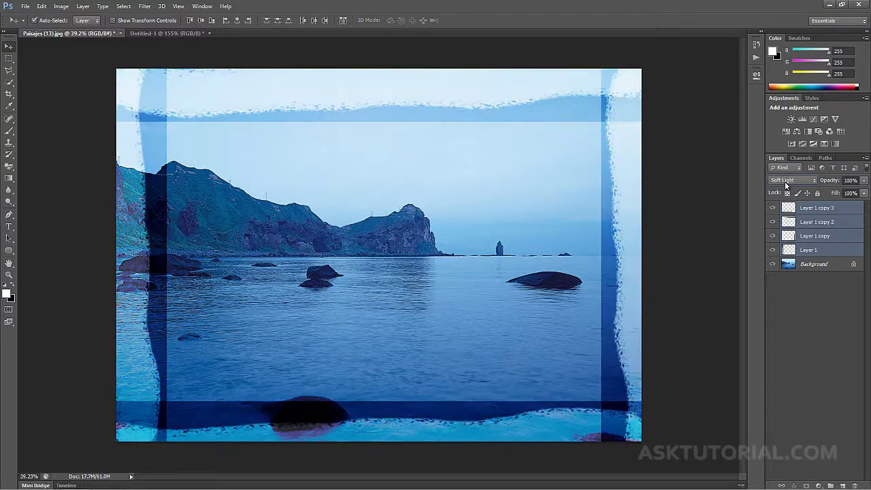
pyautogui.scroll(-2, 785, 181)
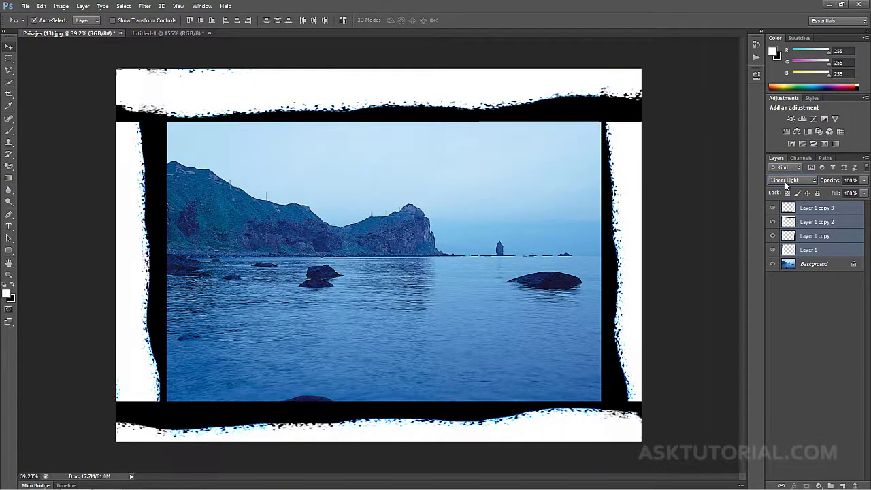
pyautogui.scroll(-1, 784, 181)
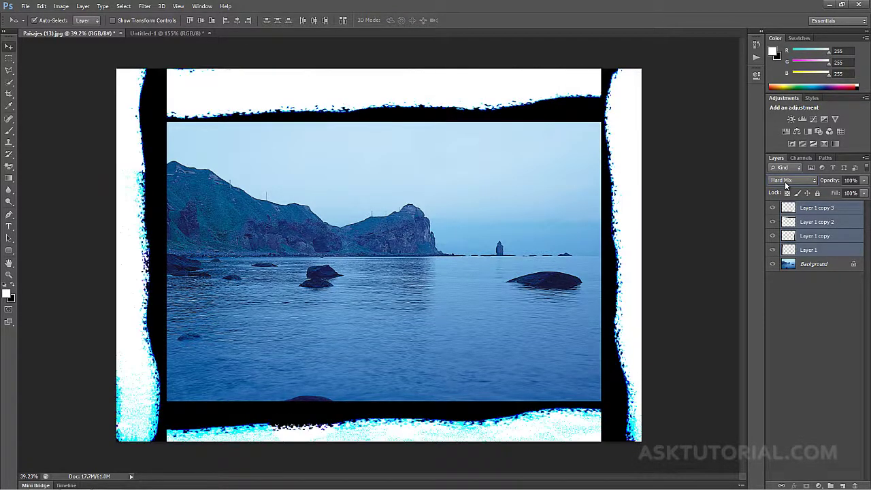
pyautogui.scroll(-1, 785, 181)
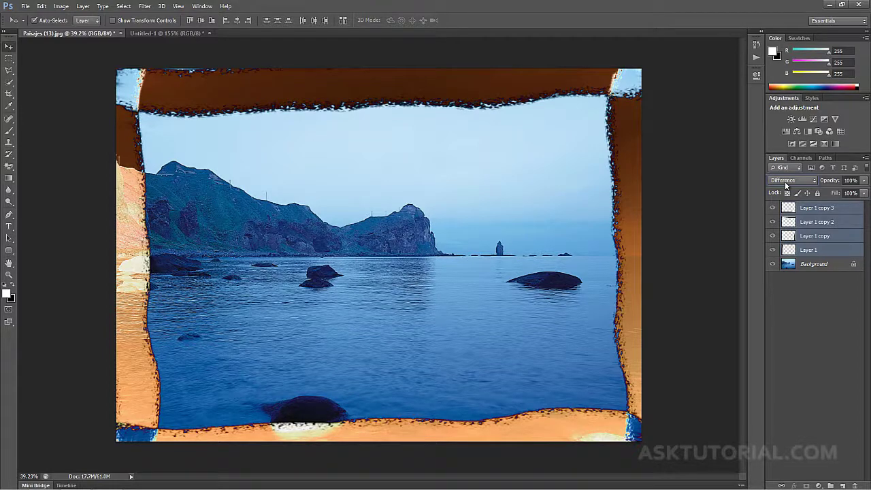
# - Try the Divide, Saturation and Luminosity blend modes on the strip layers and go back to an earlier mode
pyautogui.scroll(-1, 784, 181)
pyautogui.scroll(-2, 785, 181)
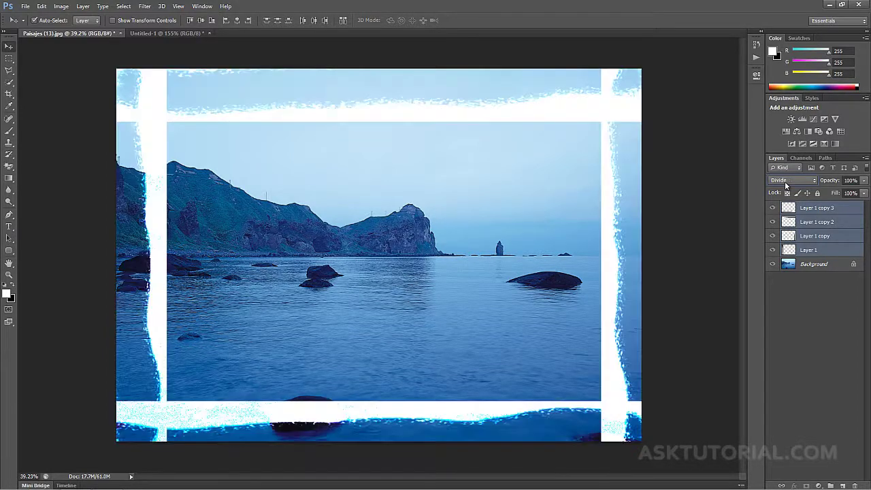
pyautogui.scroll(-1, 786, 184)
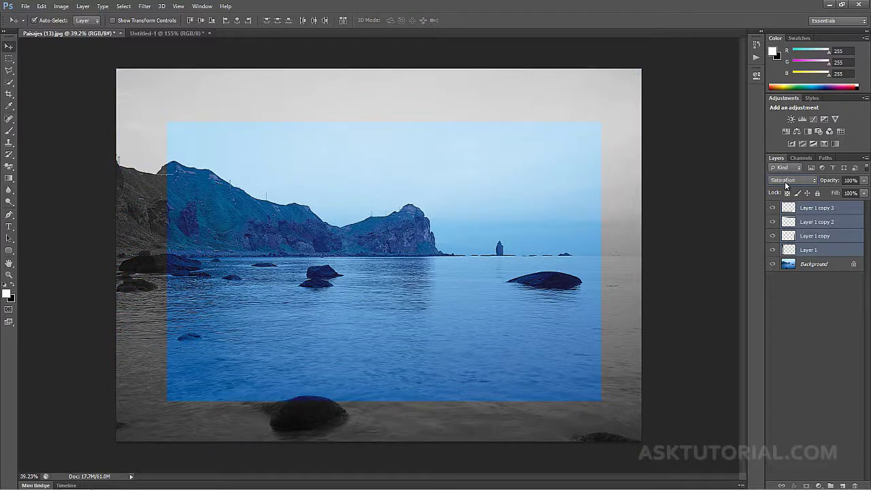
pyautogui.scroll(-1, 785, 181)
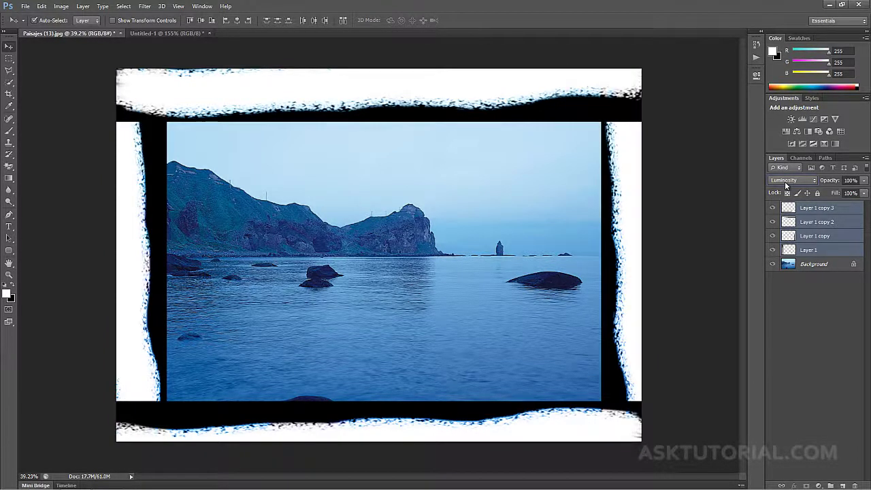
pyautogui.scroll(7, 784, 181)
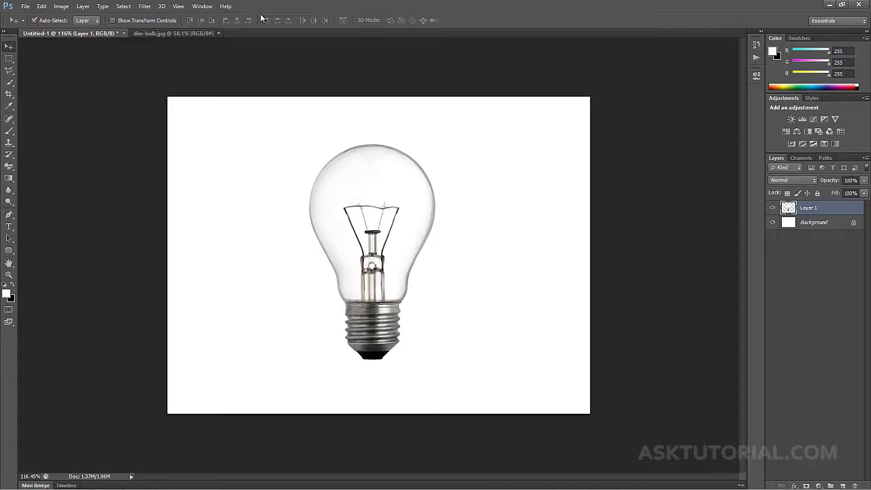
# - Apply a drop shadow to the light bulb layer with 83% opacity, a 4° angle and 53 px distance
pyautogui.click(794, 485)
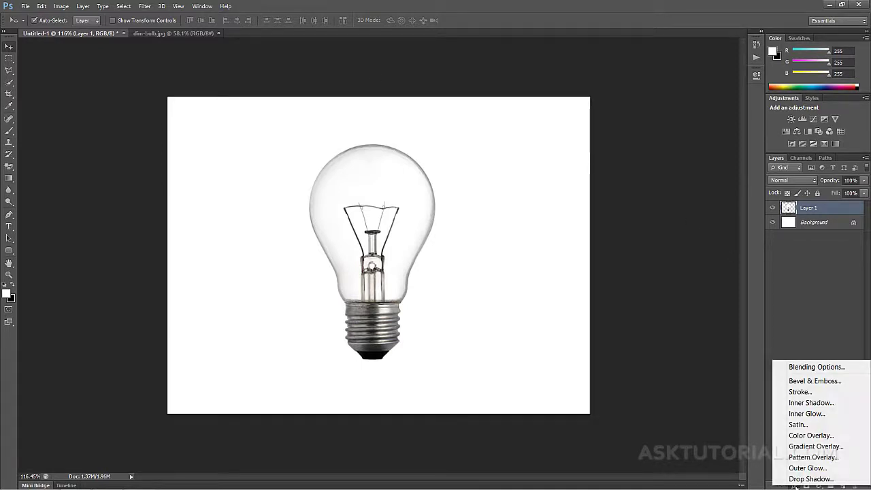
pyautogui.click(484, 18)
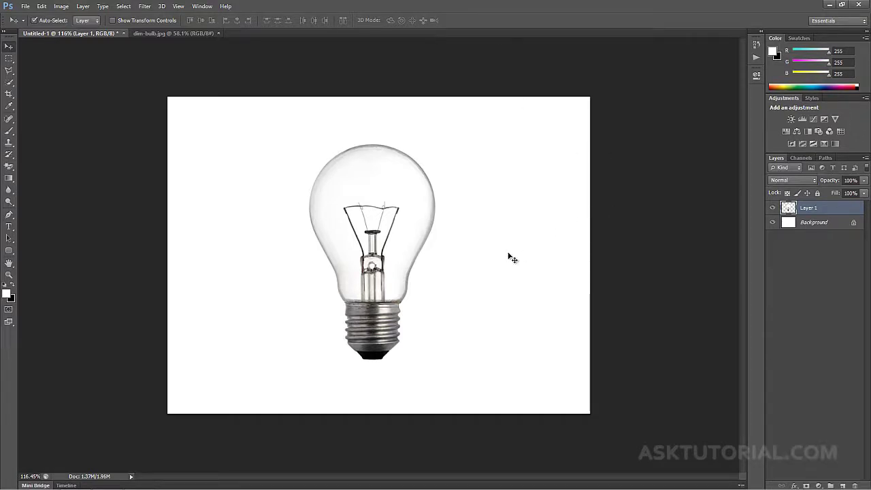
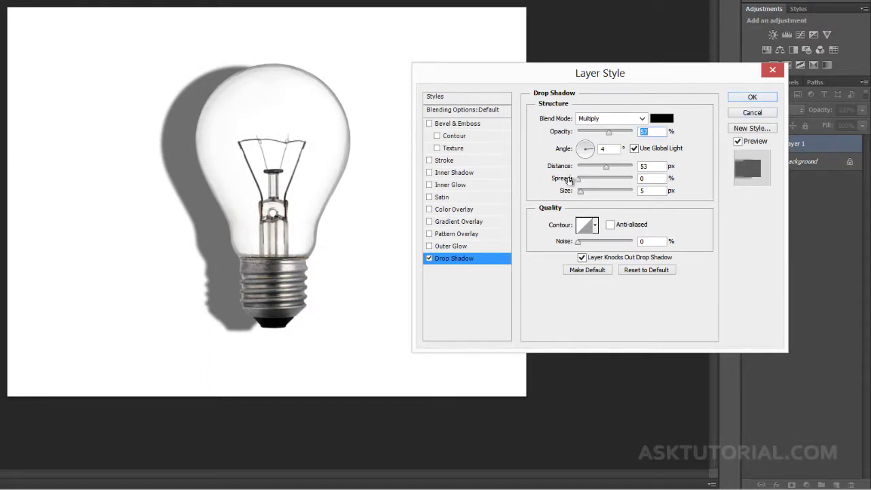
pyautogui.moveTo(610, 133); pyautogui.dragTo(623, 136)
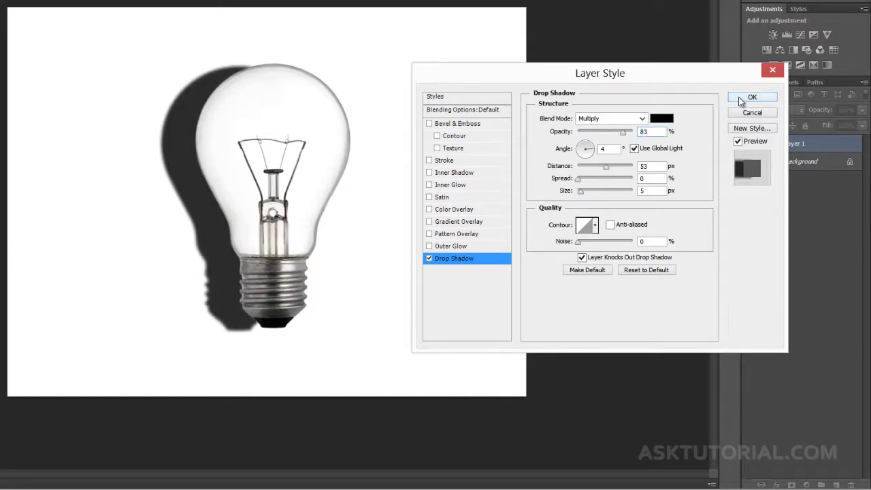
pyautogui.click(741, 101)
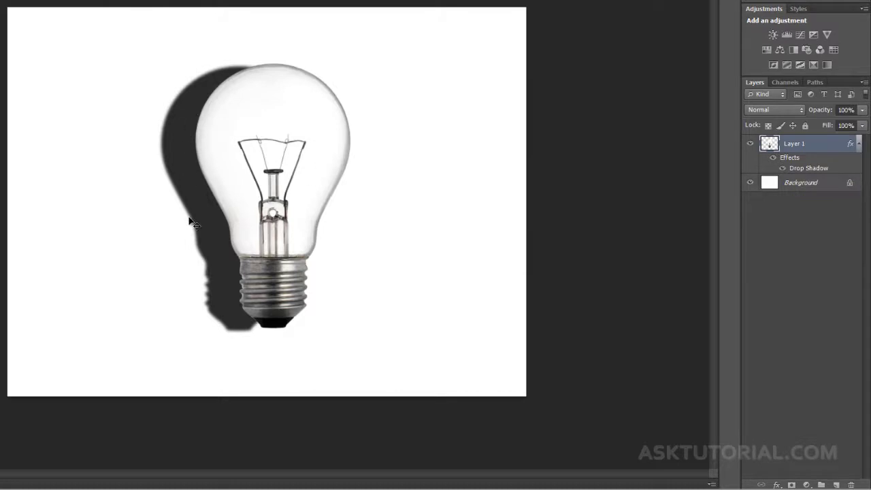
# - Convert the bulb's drop shadow effect into a separate layer
pyautogui.rightClick(838, 174)
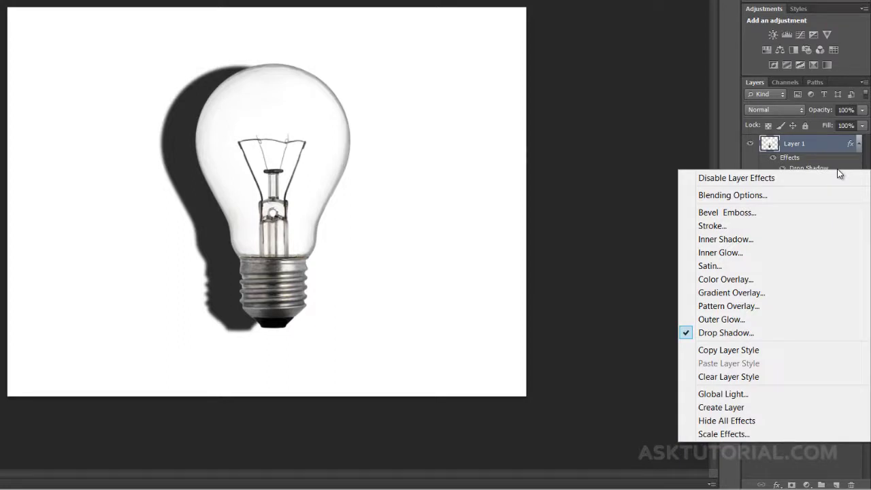
pyautogui.click(750, 407)
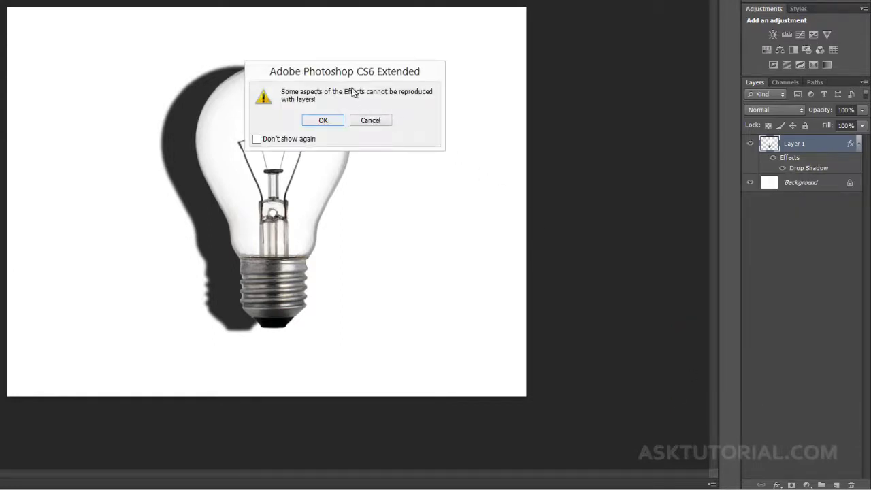
pyautogui.click(324, 121)
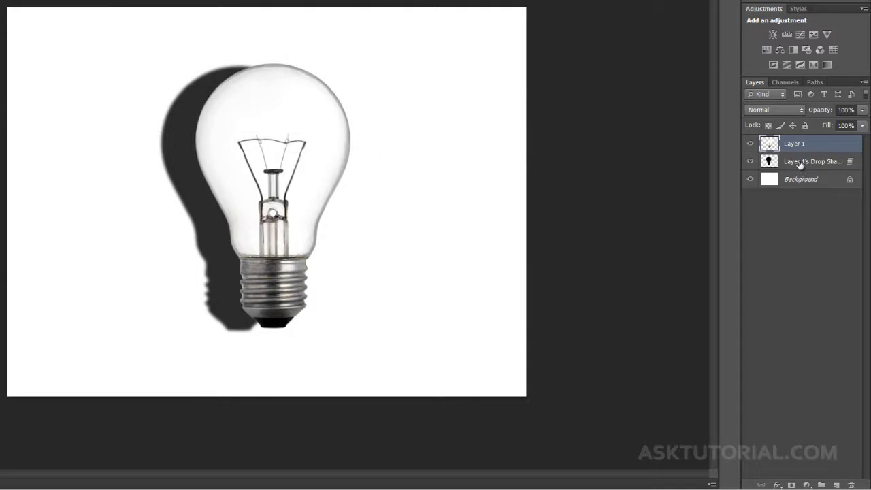
# - Select the separated drop shadow layer and move the shadow further left of the bulb
pyautogui.click(800, 163)
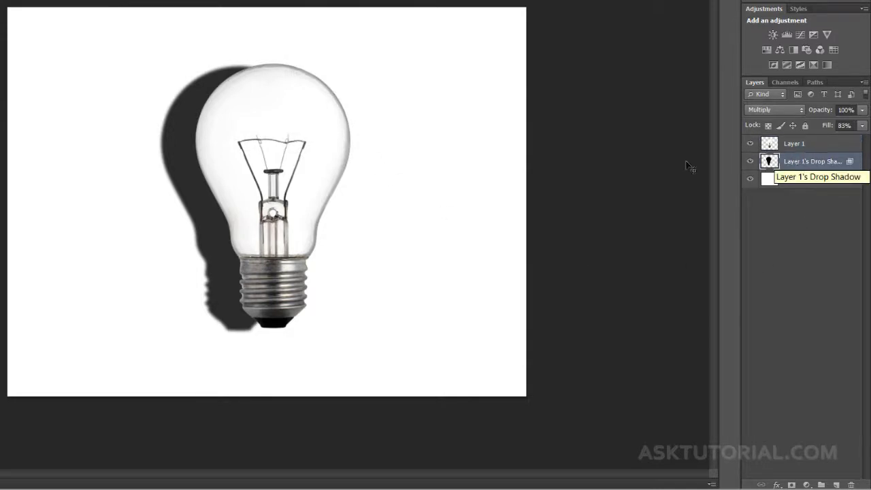
pyautogui.moveTo(189, 162); pyautogui.dragTo(162, 166)
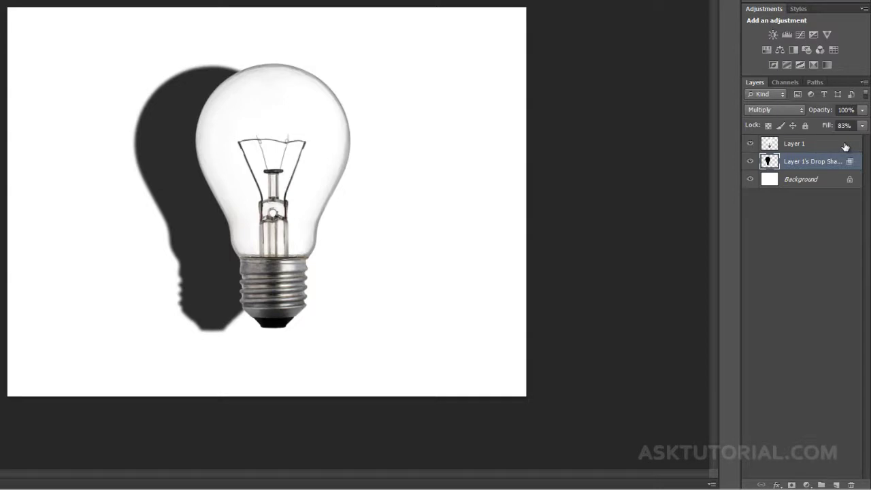
pyautogui.moveTo(151, 168)
pyautogui.mouseDown()
pyautogui.moveTo(130, 171)
pyautogui.moveTo(152, 171)
pyautogui.mouseUp()
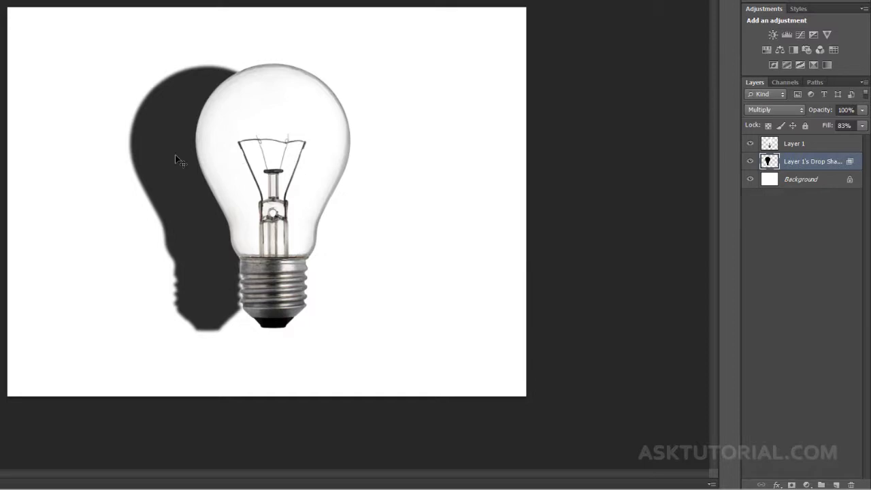
# - Skew the shadow so its upper part leans away to the left and its base stretches toward the bulb's base
pyautogui.hotkey('ctrl', 't')
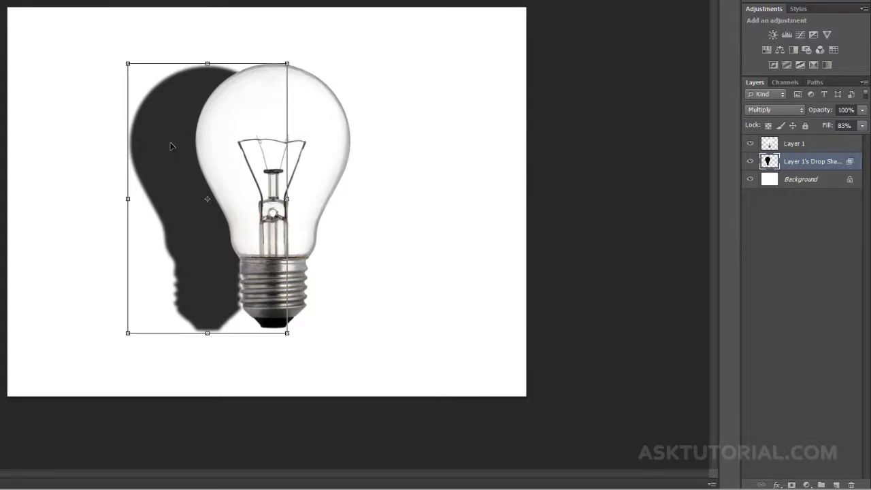
pyautogui.rightClick(171, 146)
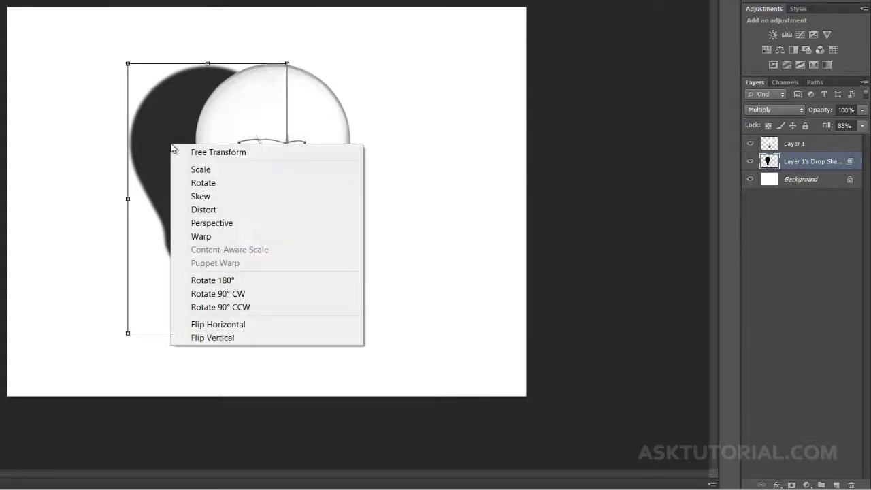
pyautogui.click(205, 197)
pyautogui.moveTo(128, 64); pyautogui.dragTo(55, 63)
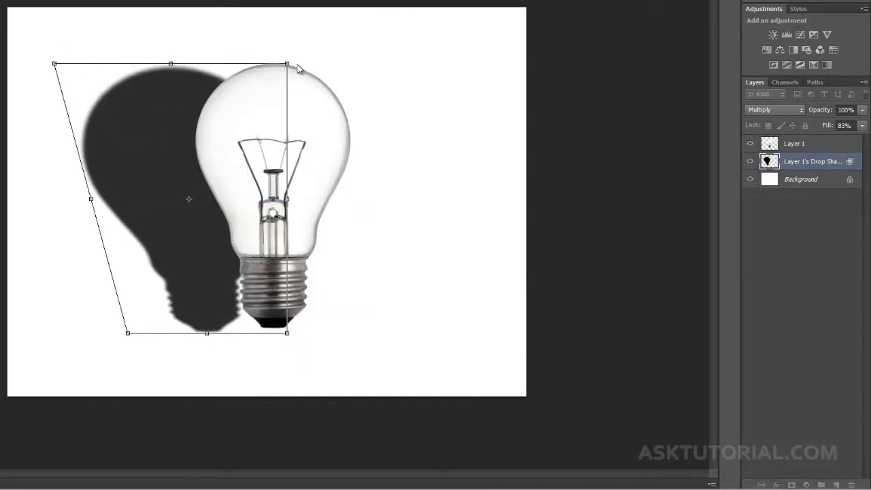
pyautogui.moveTo(287, 64); pyautogui.dragTo(211, 66)
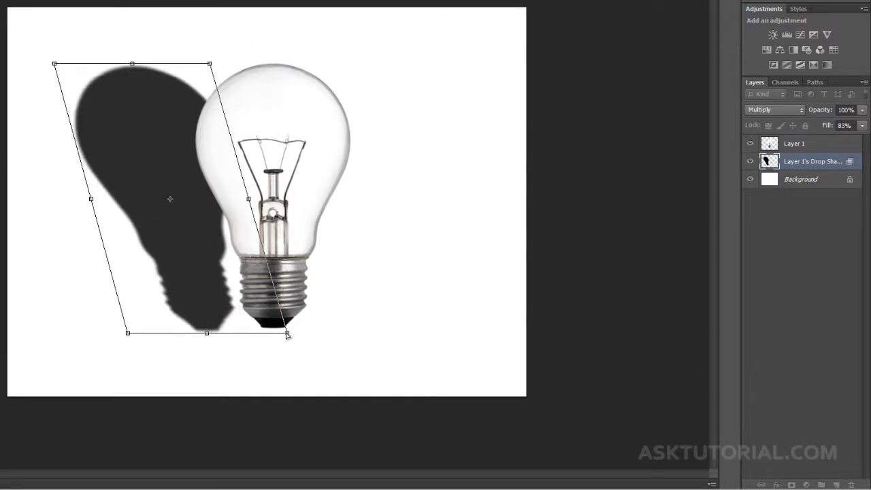
pyautogui.moveTo(288, 333); pyautogui.dragTo(341, 332)
pyautogui.moveTo(132, 64); pyautogui.dragTo(116, 122)
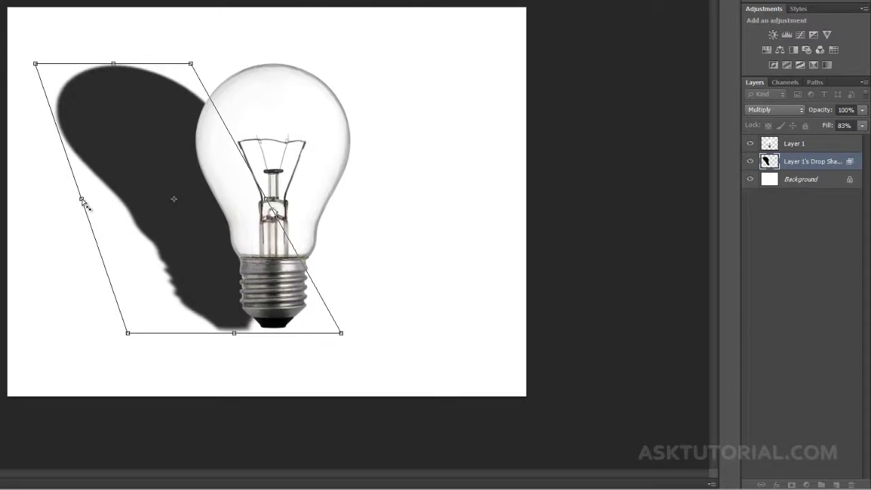
pyautogui.moveTo(82, 203); pyautogui.dragTo(123, 175)
pyautogui.press('Return')
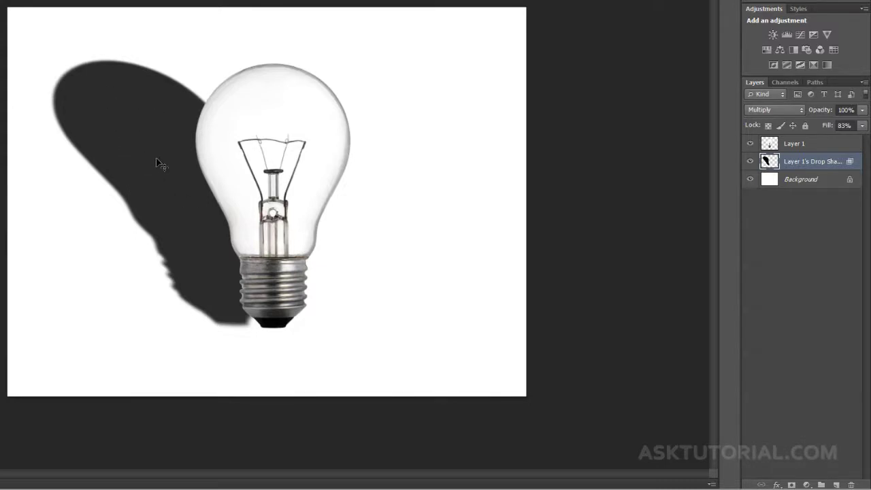
# - Reduce the shadow's height from its upper edge by about a fifth, keeping its base in place
pyautogui.hotkey('ctrl', 't')
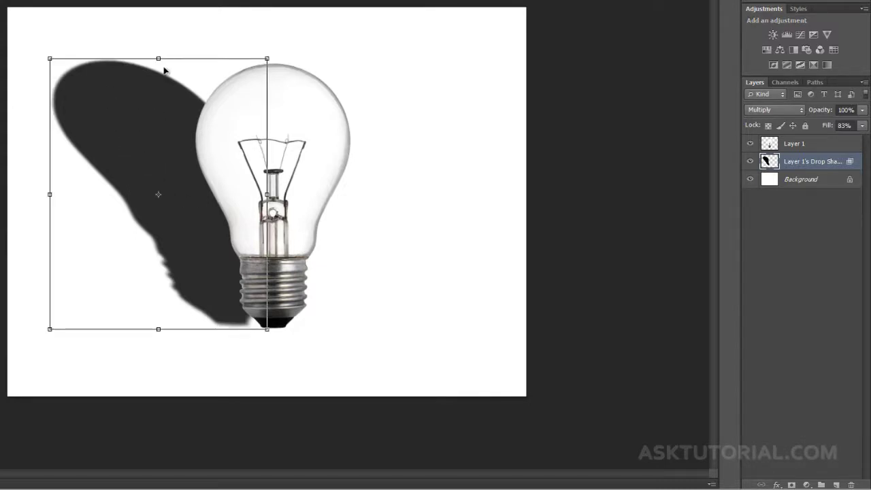
pyautogui.moveTo(158, 59); pyautogui.dragTo(158, 117)
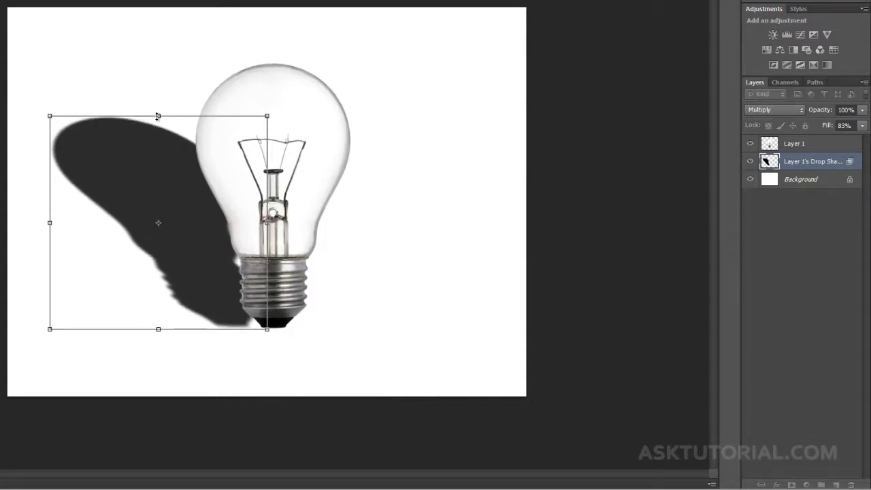
pyautogui.press('Return')
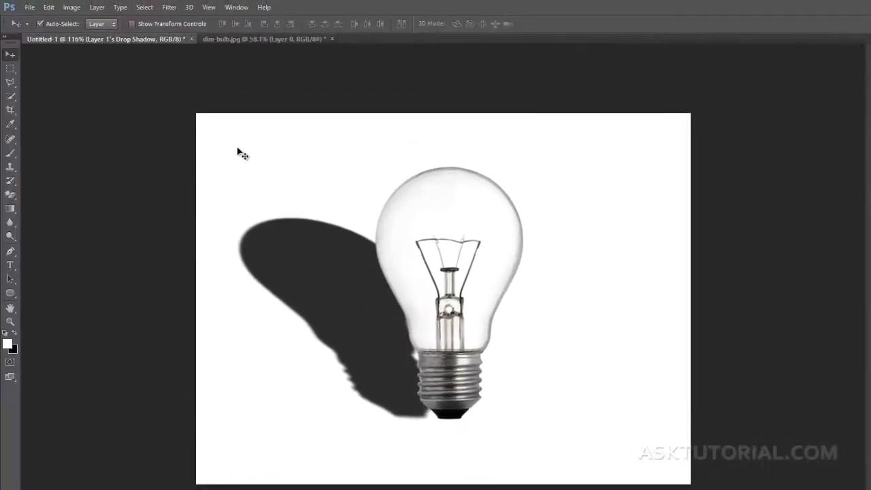
# - Blur the bulb's shadow layer with a Gaussian Blur of 5.9 pixels radius
pyautogui.click(166, 11)
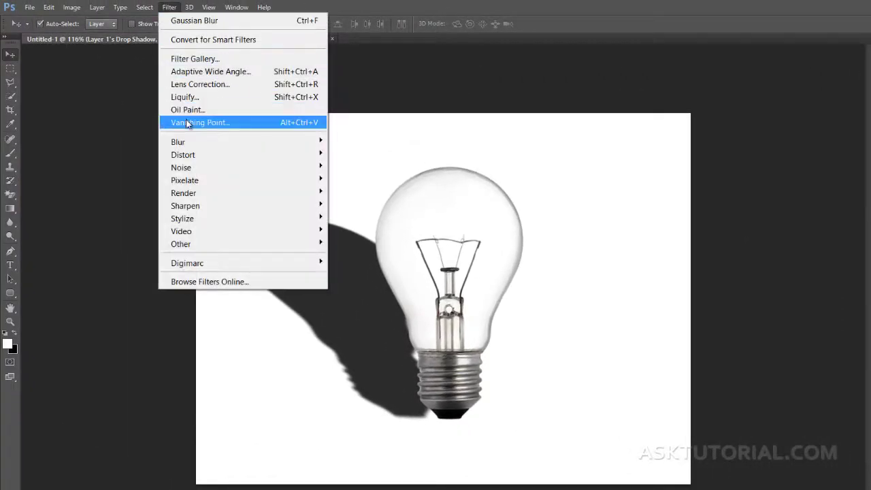
pyautogui.moveTo(232, 146)
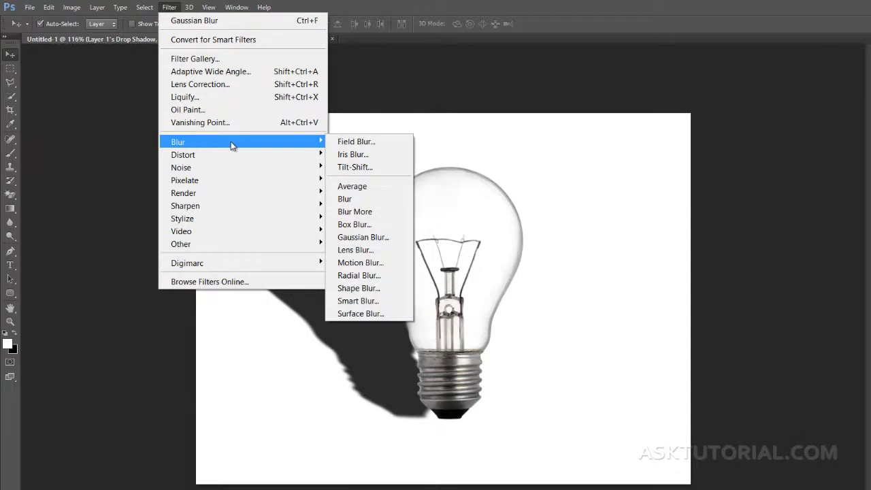
pyautogui.click(371, 238)
pyautogui.moveTo(747, 204); pyautogui.dragTo(733, 200)
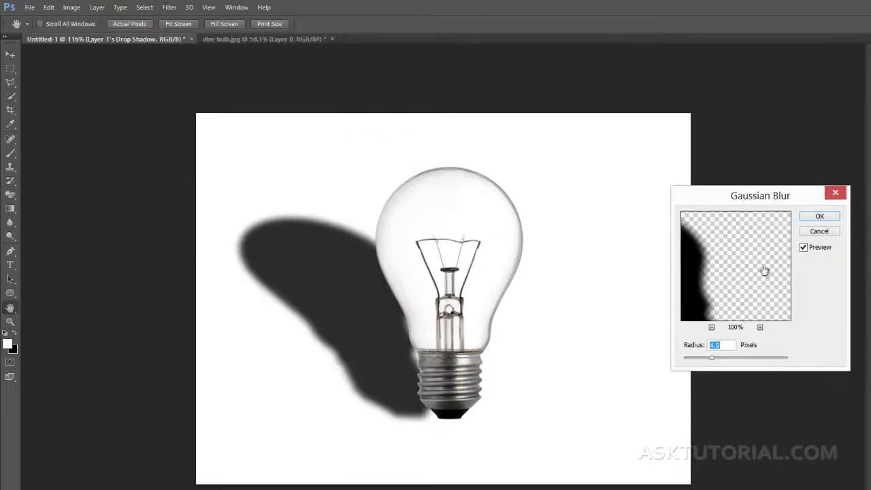
pyautogui.moveTo(714, 293); pyautogui.dragTo(745, 281)
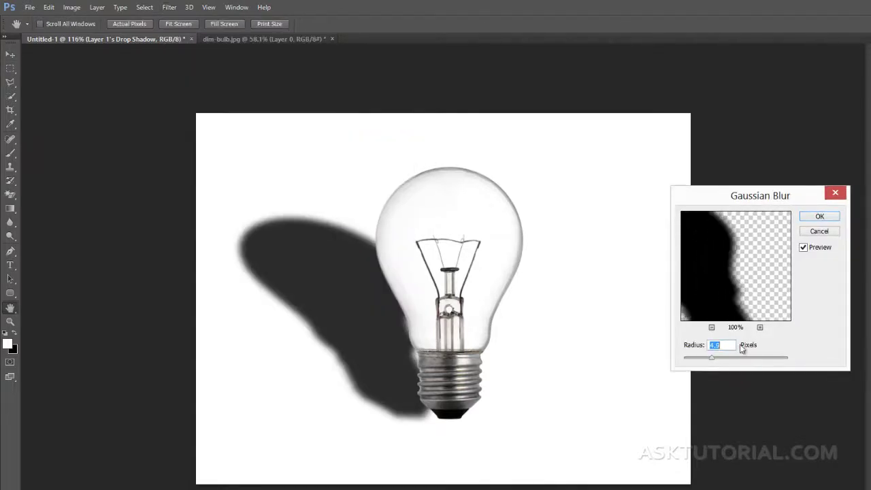
pyautogui.moveTo(712, 358)
pyautogui.mouseDown()
pyautogui.moveTo(726, 360)
pyautogui.moveTo(715, 362)
pyautogui.mouseUp()
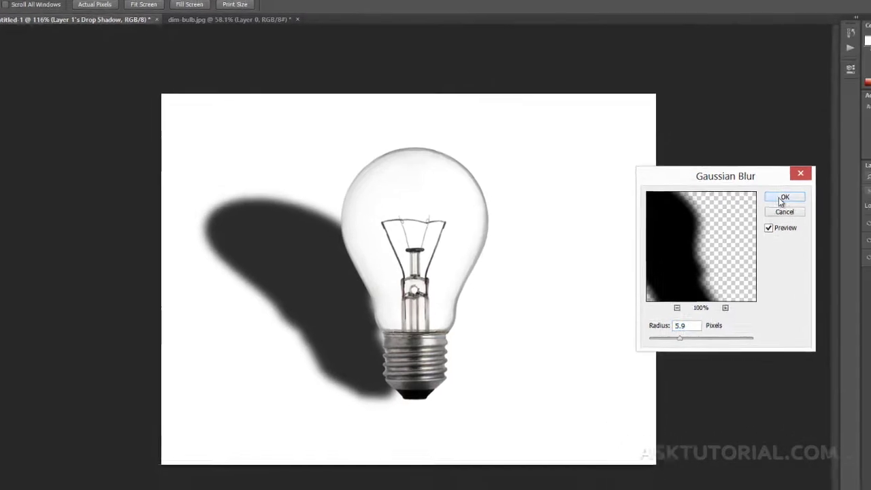
pyautogui.click(818, 217)
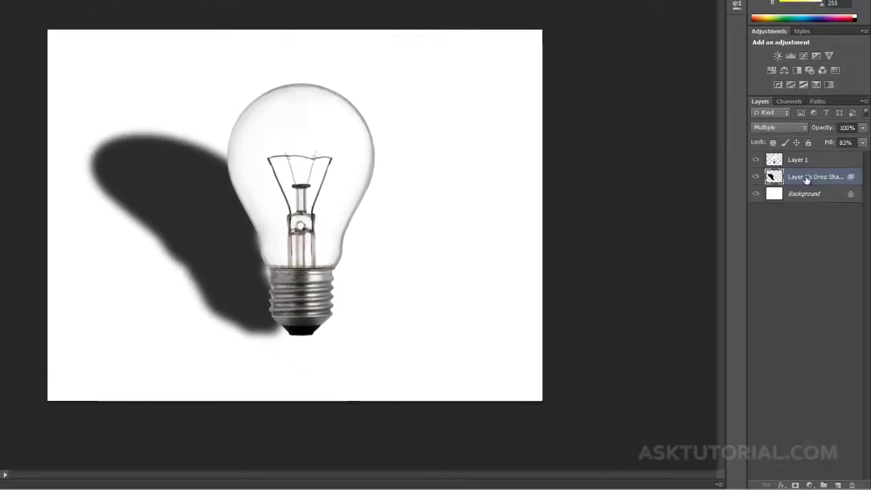
# - Lower the shadow layer's opacity to 59% and shift the shadow slightly right toward the bulb
pyautogui.click(864, 128)
pyautogui.moveTo(863, 141); pyautogui.dragTo(841, 143)
pyautogui.click(815, 243)
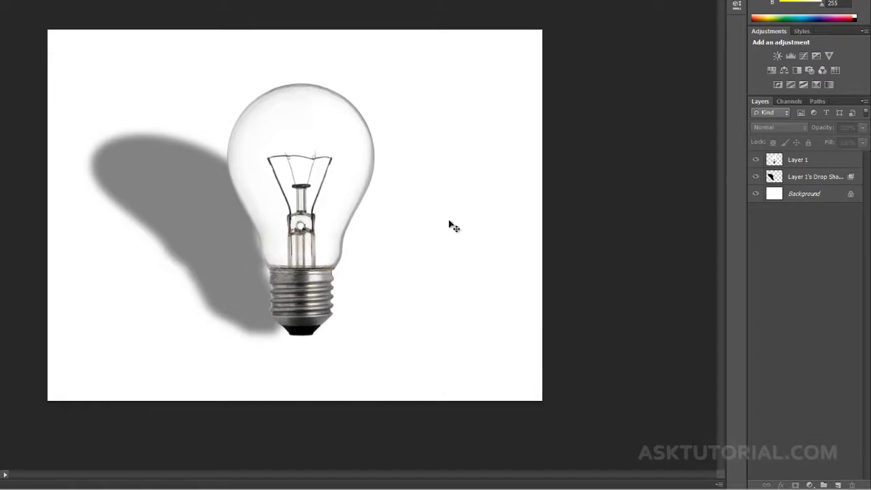
pyautogui.click(803, 181)
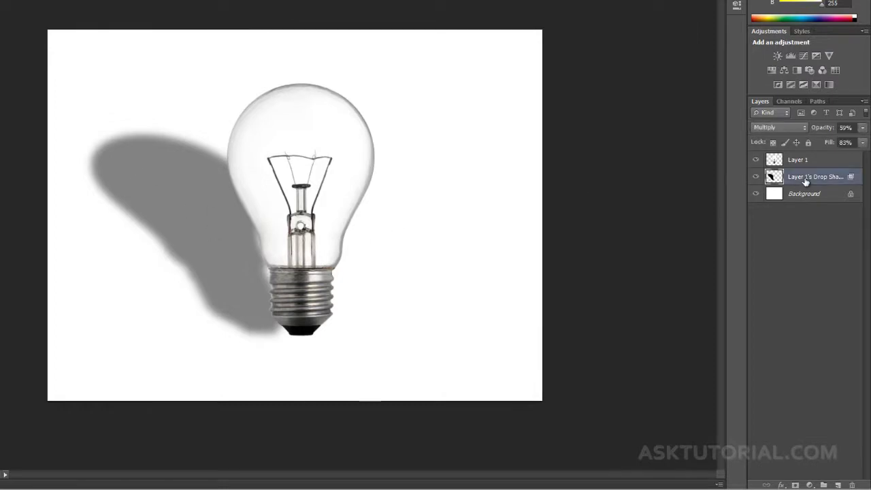
pyautogui.moveTo(190, 207); pyautogui.dragTo(239, 215)
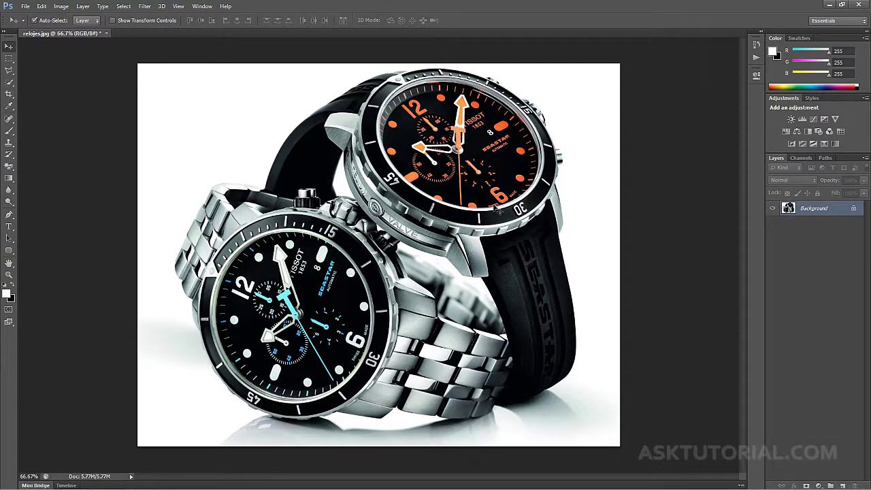
# - Convert the watch photo's background to a smart object and apply a High Pass filter with a radius of about 36 pixels
pyautogui.rightClick(833, 210)
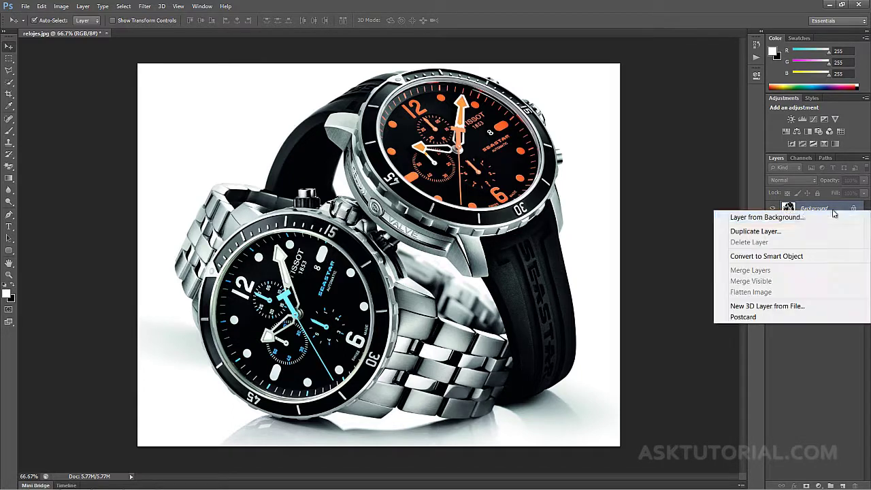
pyautogui.click(771, 257)
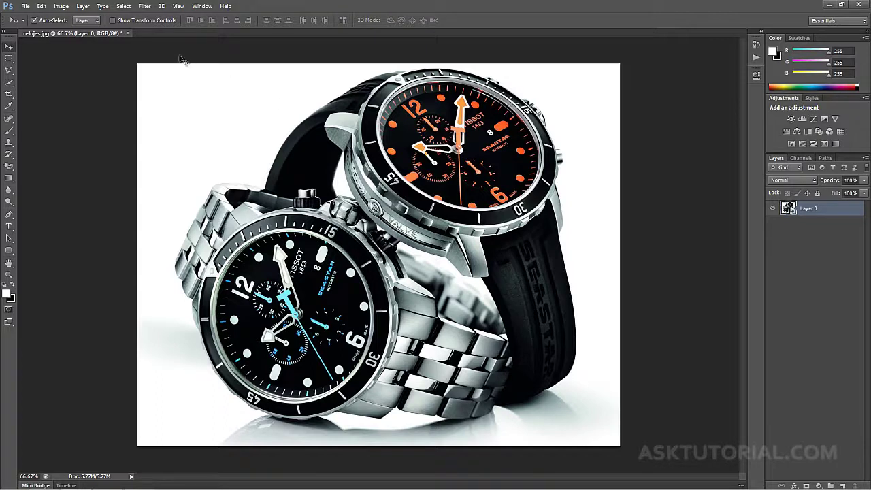
pyautogui.click(145, 6)
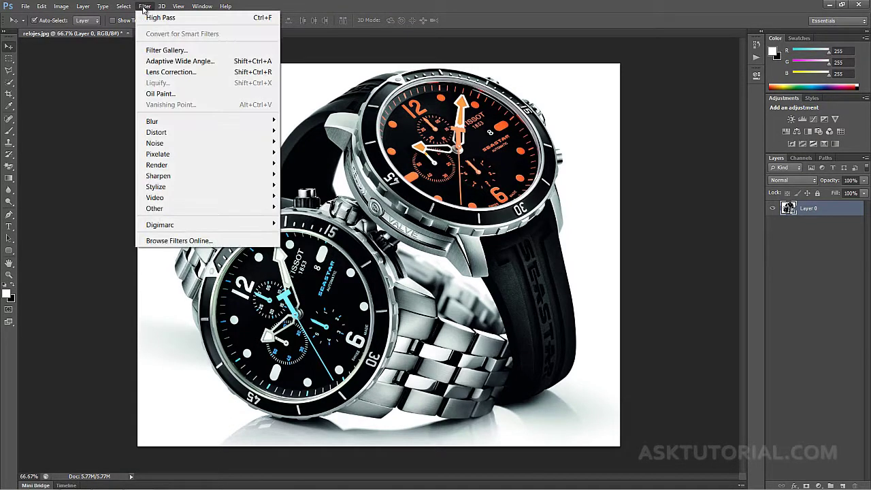
pyautogui.moveTo(162, 208)
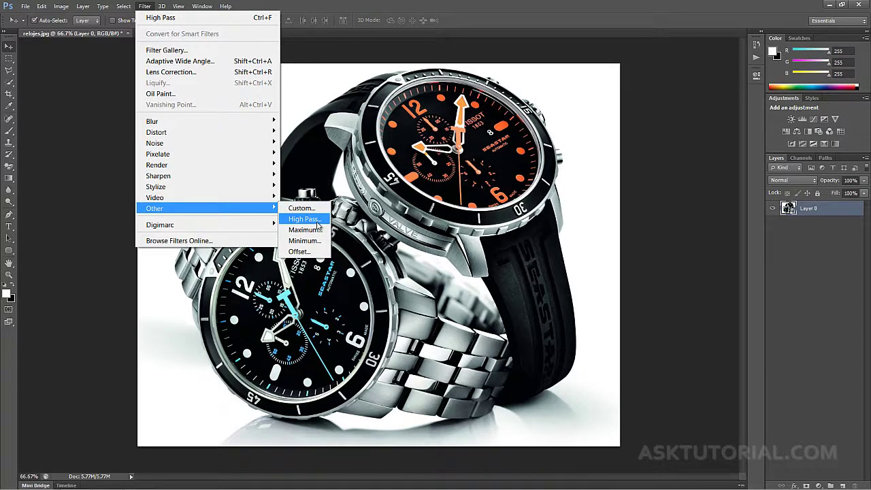
pyautogui.click(304, 219)
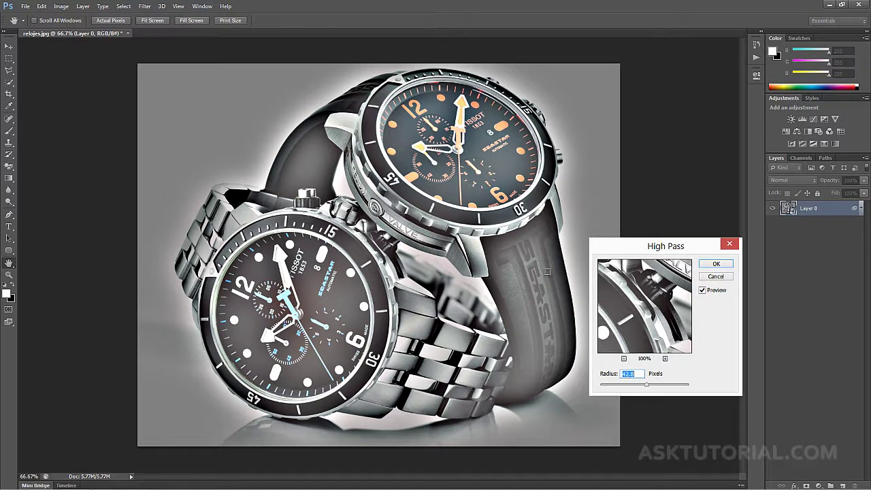
pyautogui.moveTo(614, 252); pyautogui.dragTo(614, 246)
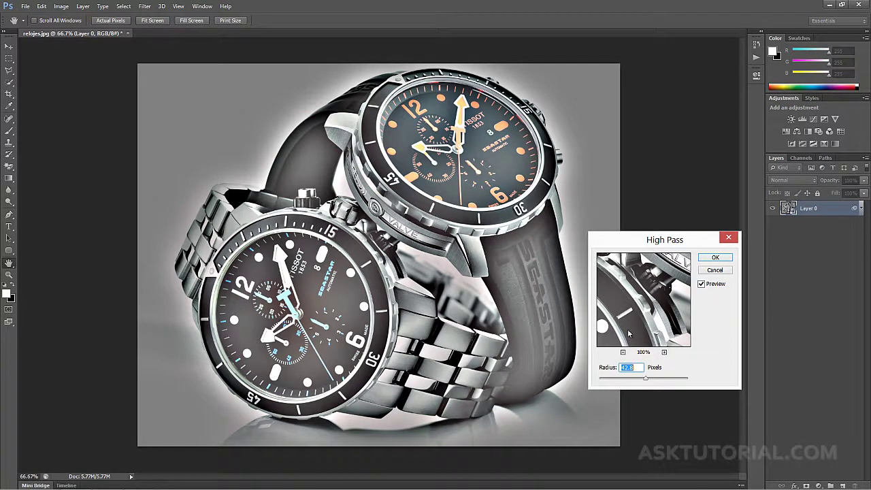
pyautogui.moveTo(646, 380); pyautogui.dragTo(642, 382)
pyautogui.click(715, 260)
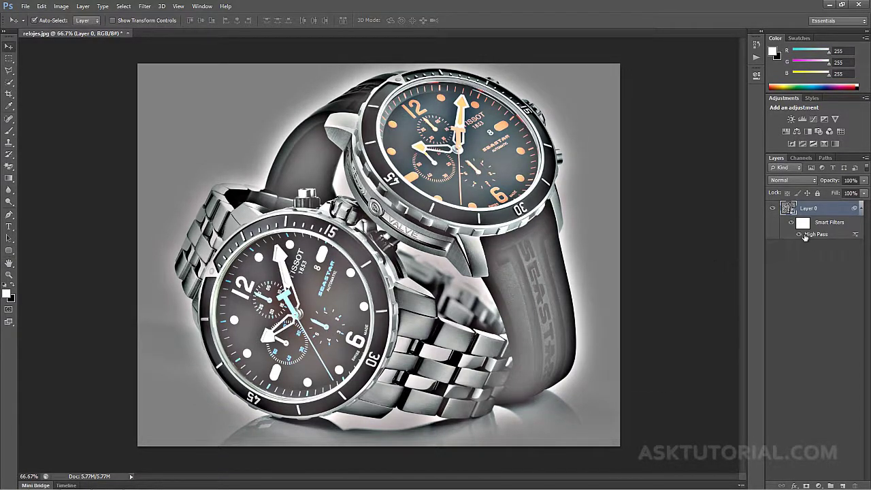
# - Compare the Overlay and Soft Light blend modes for the High Pass smart filter and apply Overlay
pyautogui.doubleClick(856, 236)
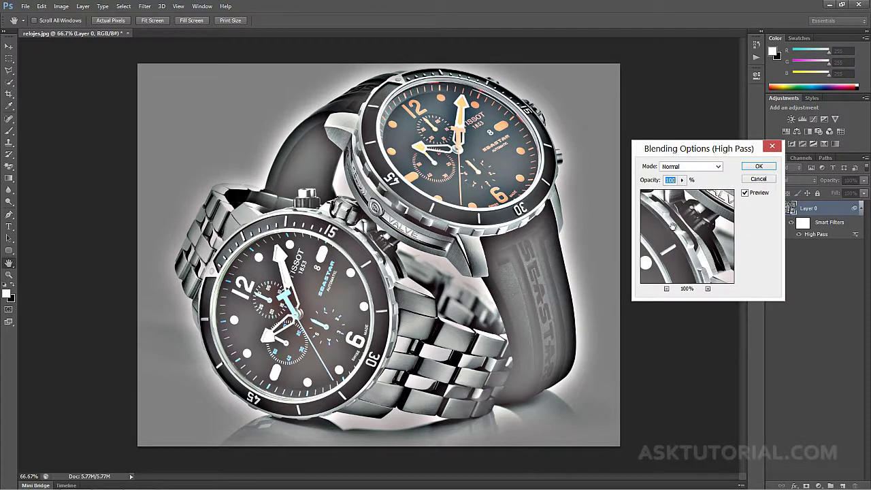
pyautogui.click(719, 167)
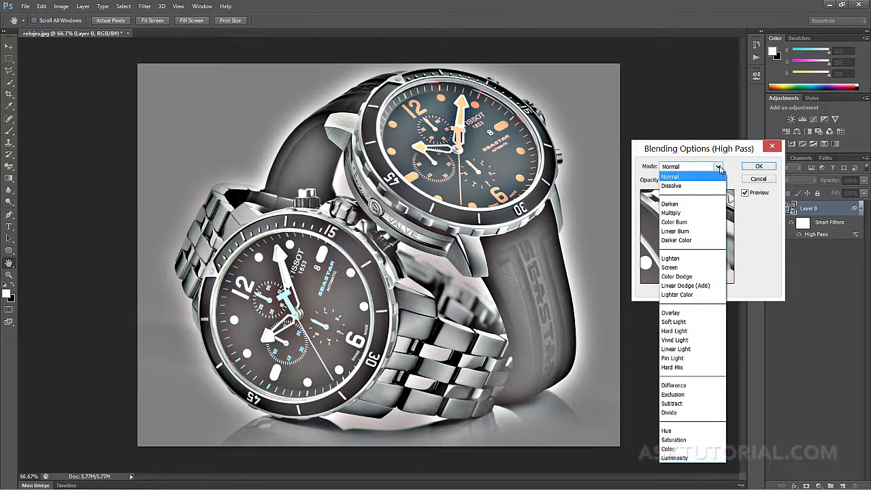
pyautogui.click(691, 313)
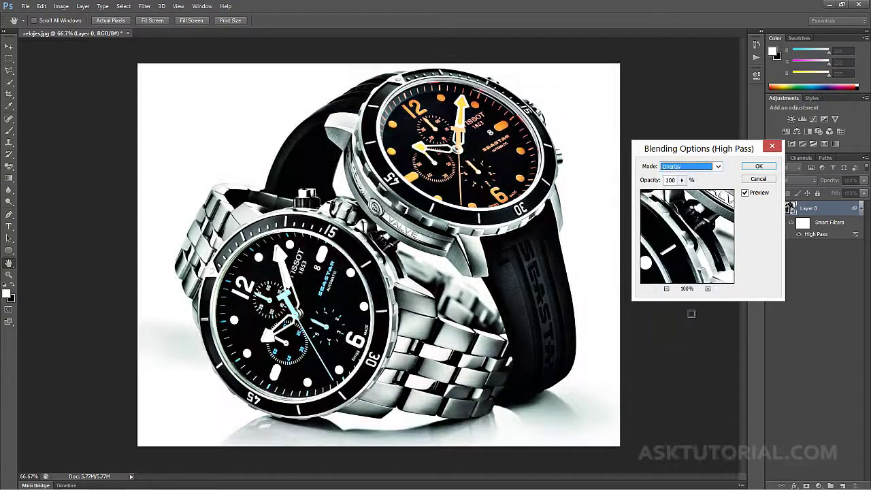
pyautogui.click(719, 167)
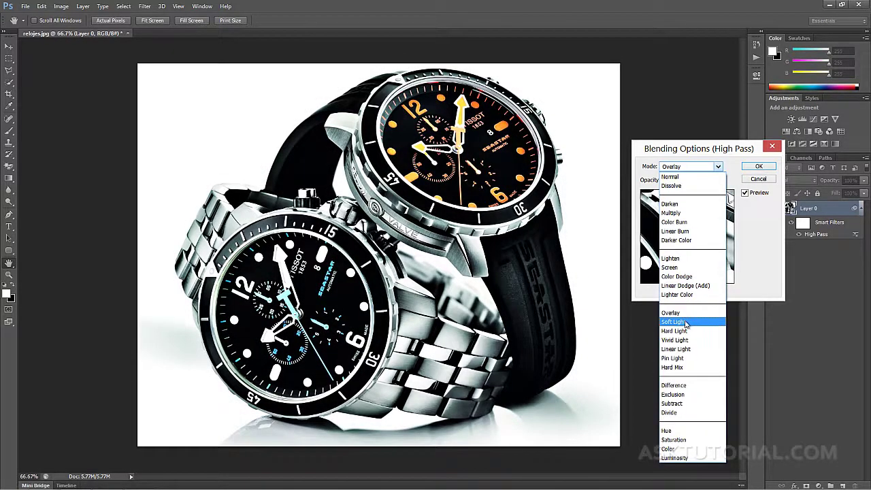
pyautogui.click(686, 323)
pyautogui.click(716, 167)
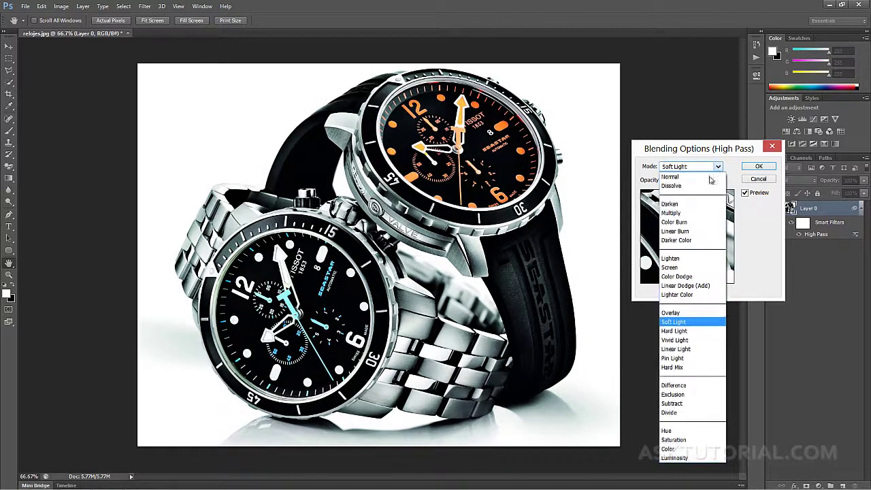
pyautogui.click(684, 313)
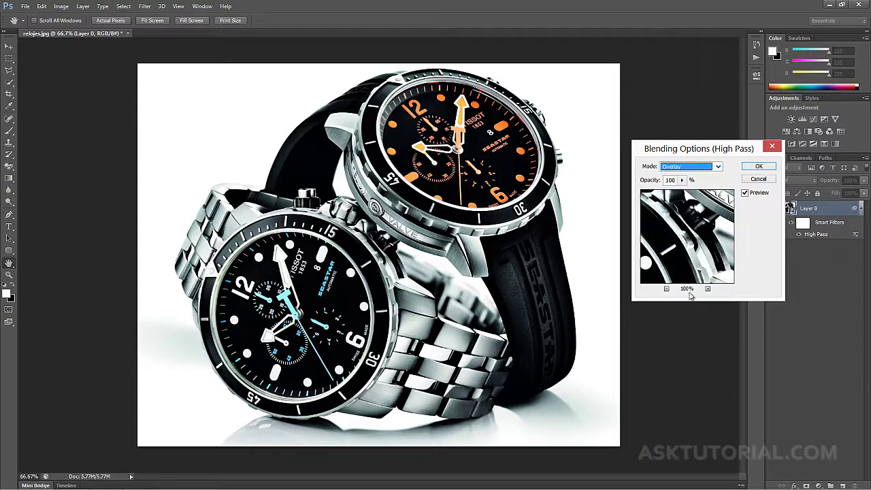
pyautogui.click(757, 167)
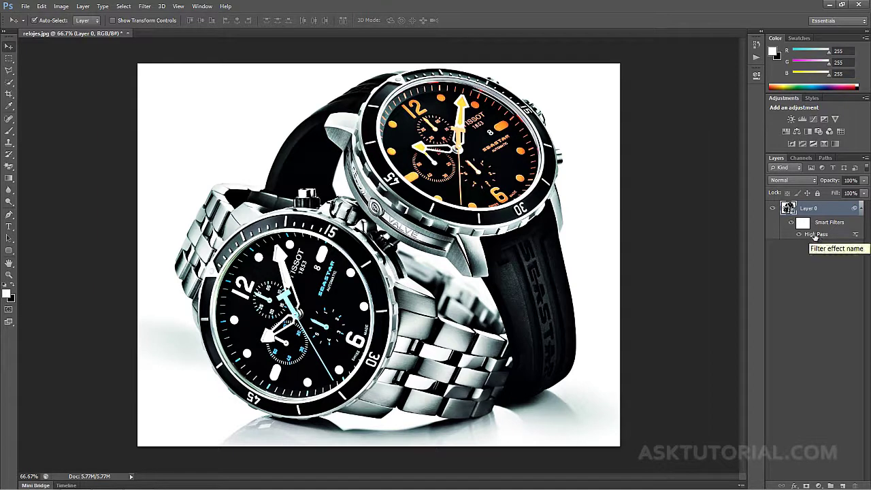
# - Reduce the High Pass smart filter's radius to 27.8 pixels
pyautogui.doubleClick(815, 236)
pyautogui.moveTo(694, 242); pyautogui.dragTo(694, 182)
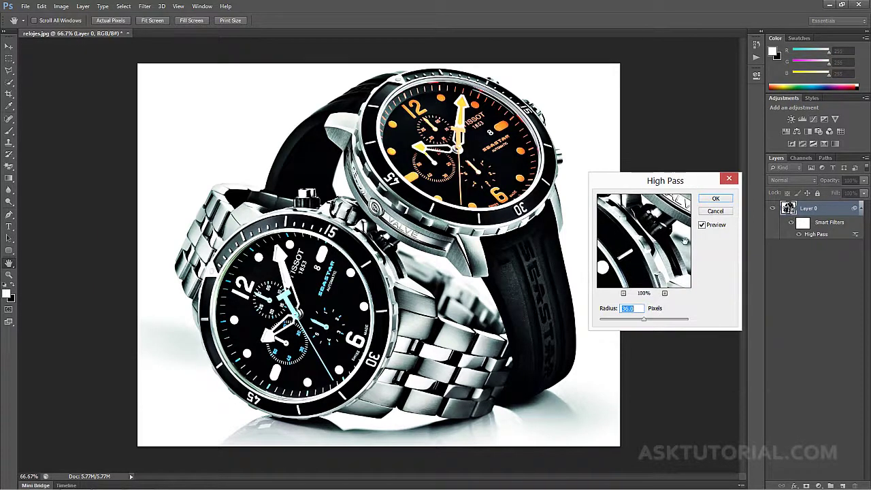
pyautogui.moveTo(645, 323)
pyautogui.mouseDown()
pyautogui.moveTo(636, 317)
pyautogui.moveTo(643, 324)
pyautogui.mouseUp()
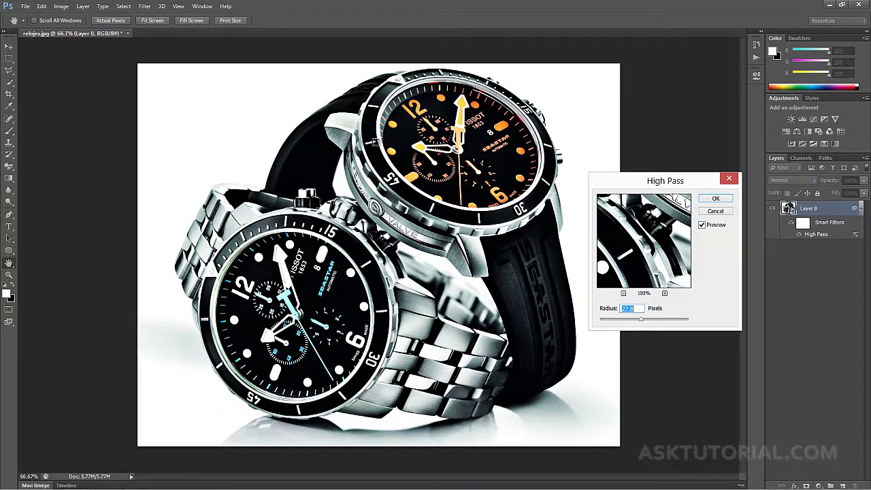
pyautogui.click(718, 199)
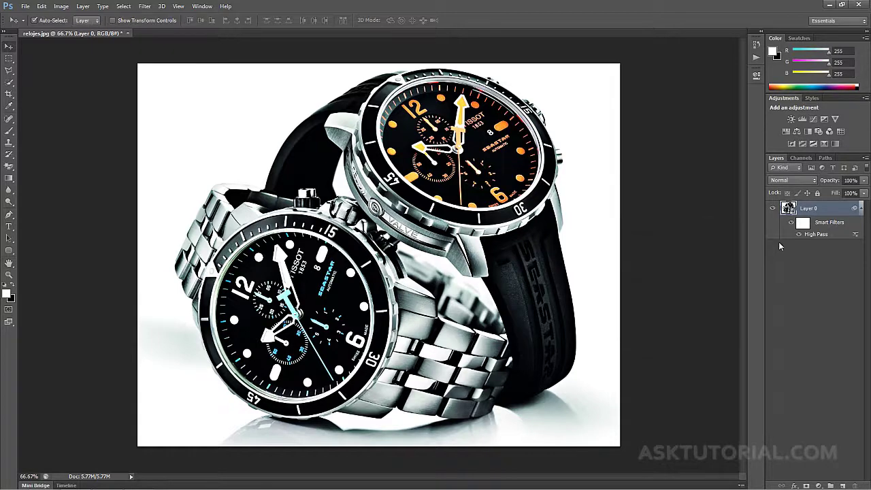
# - Toggle the High Pass smart filter off and on twice to compare the watches with and without sharpening
pyautogui.click(797, 235)
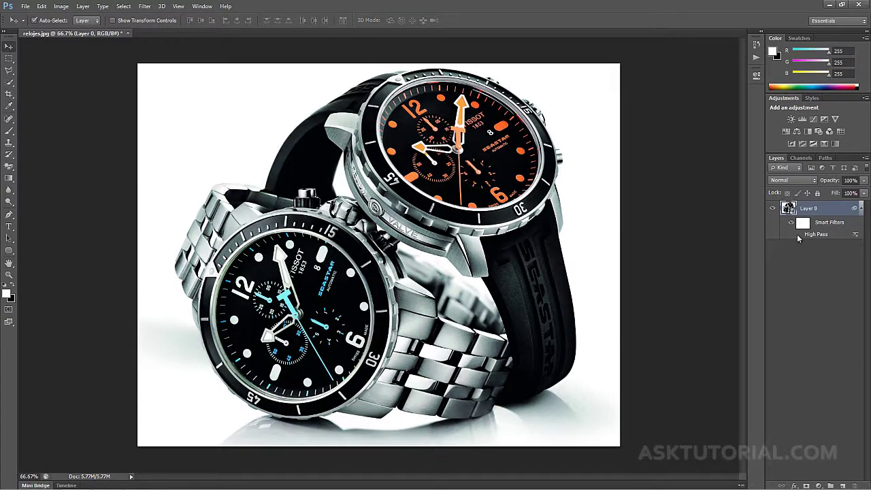
pyautogui.click(798, 235)
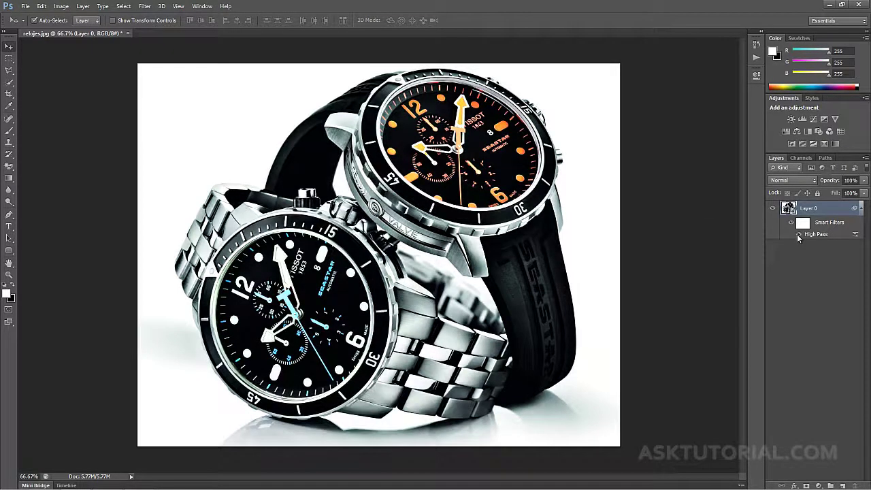
pyautogui.click(798, 234)
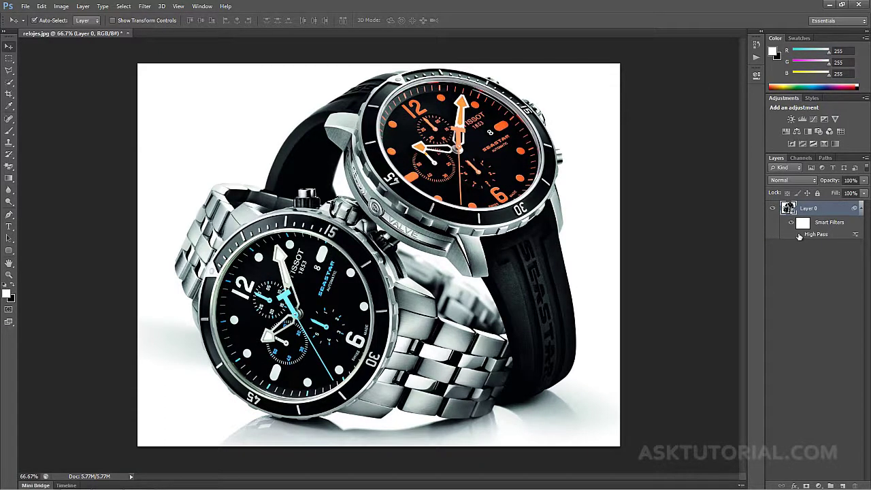
pyautogui.click(799, 235)
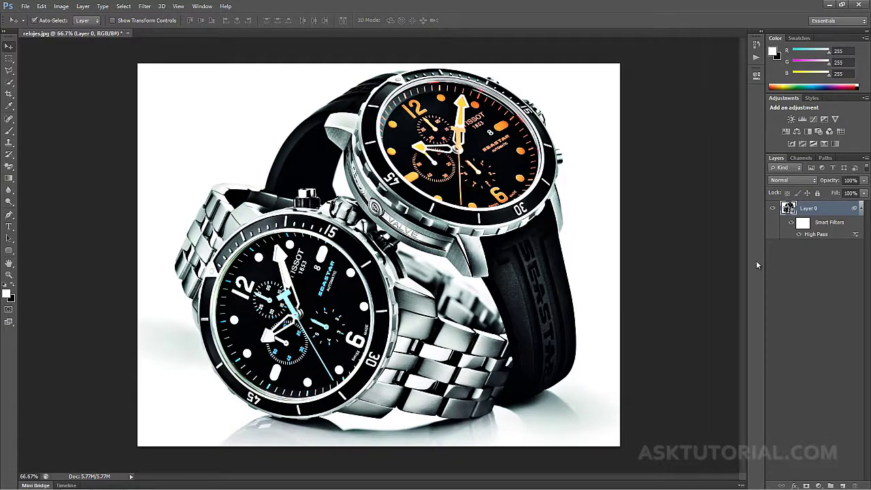
# - Reduce the High Pass smart filter's radius to 15.5 pixels
pyautogui.doubleClick(814, 235)
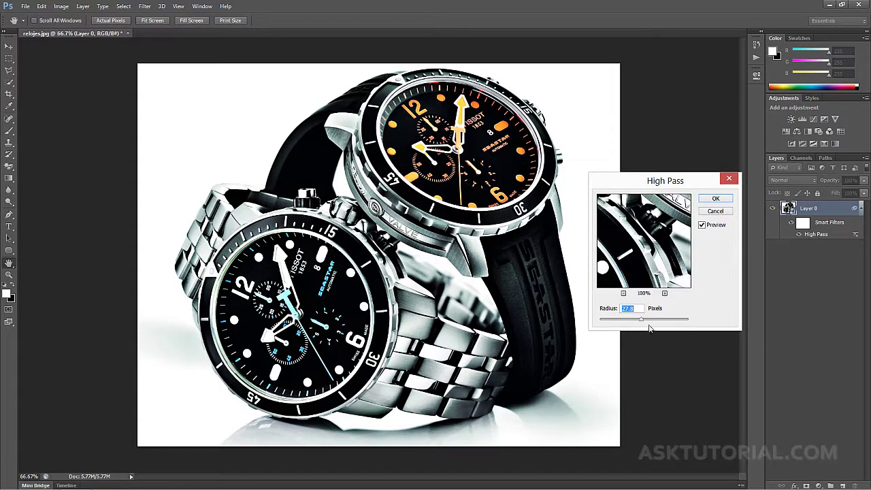
pyautogui.moveTo(644, 323); pyautogui.dragTo(639, 322)
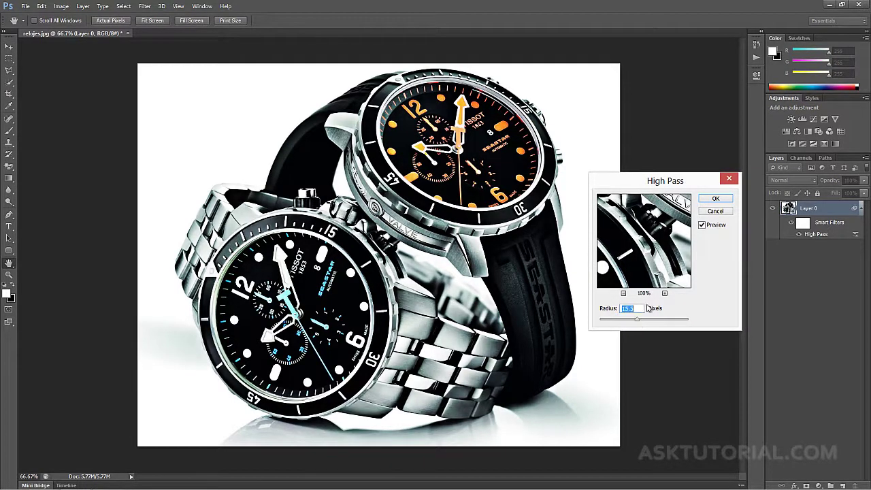
pyautogui.click(714, 198)
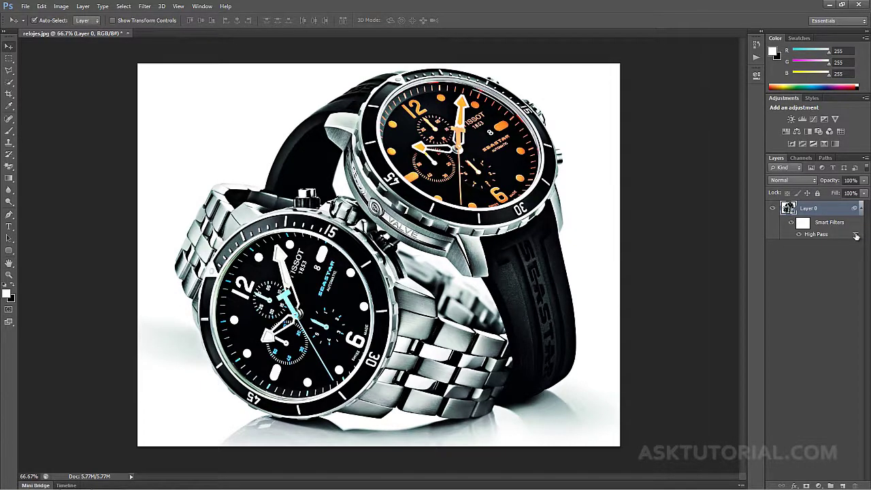
# - Set the High Pass smart filter's blend mode to Soft Light
pyautogui.doubleClick(856, 234)
pyautogui.click(690, 166)
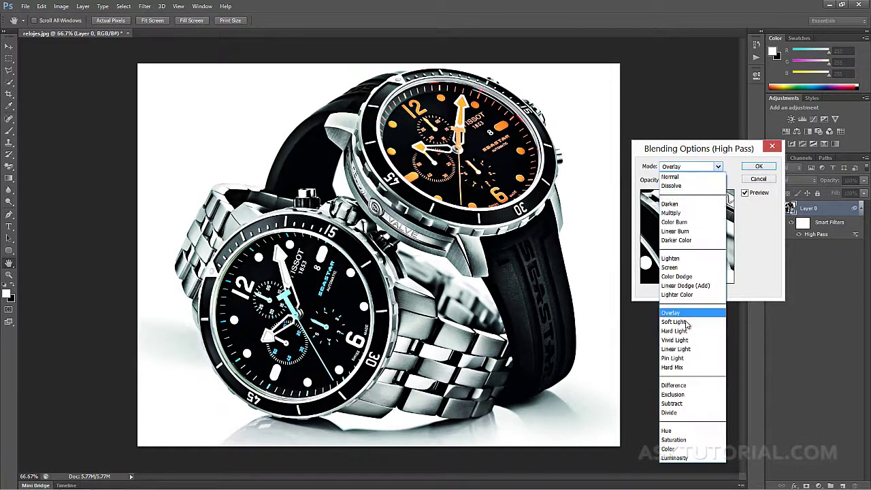
pyautogui.click(684, 322)
pyautogui.click(757, 167)
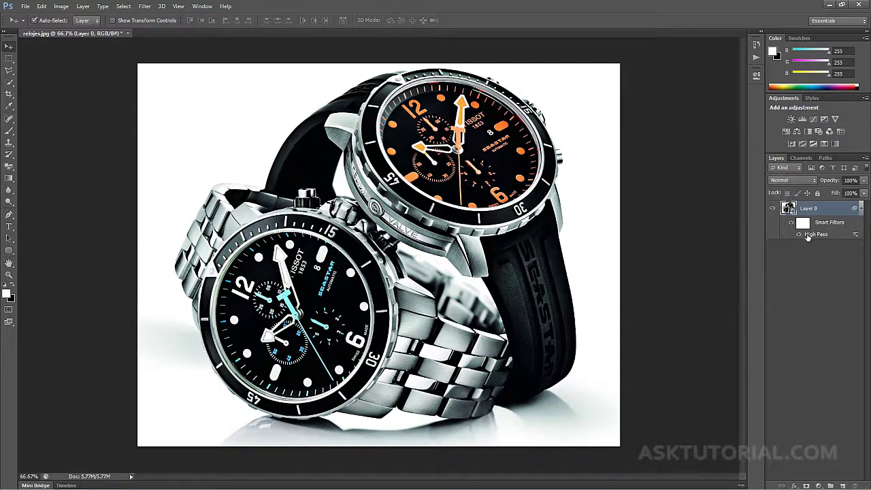
# - Increase the High Pass smart filter's radius to about 48 pixels and compare the watches with the filter off and on
pyautogui.doubleClick(810, 234)
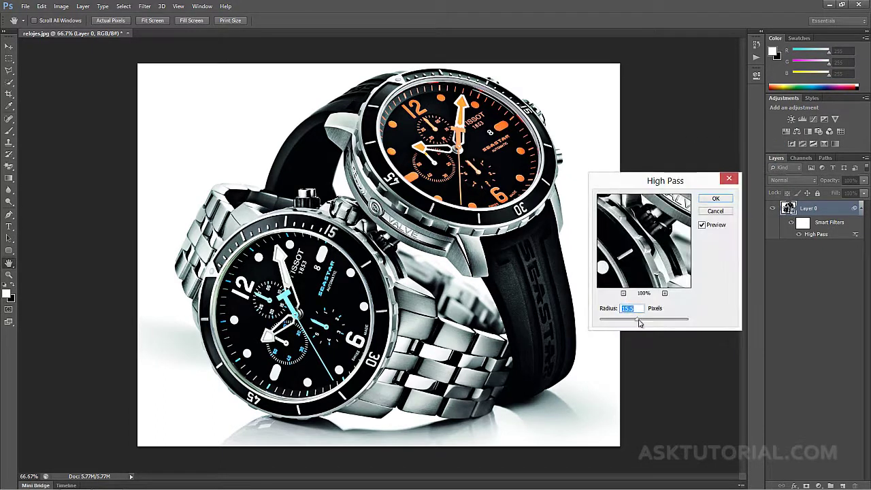
pyautogui.moveTo(639, 323); pyautogui.dragTo(648, 324)
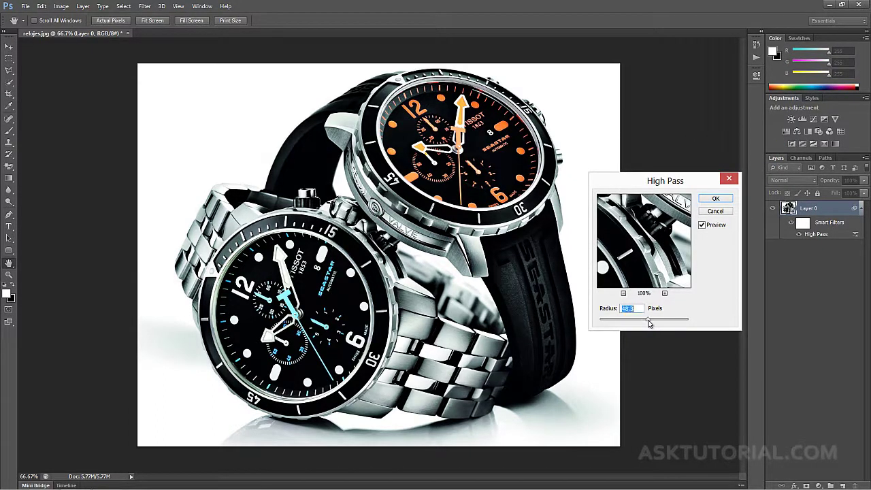
pyautogui.click(723, 201)
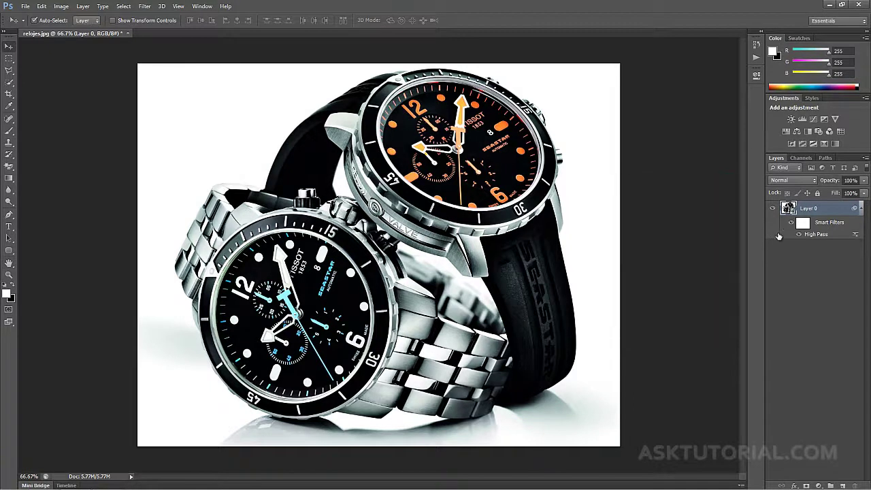
pyautogui.click(800, 235)
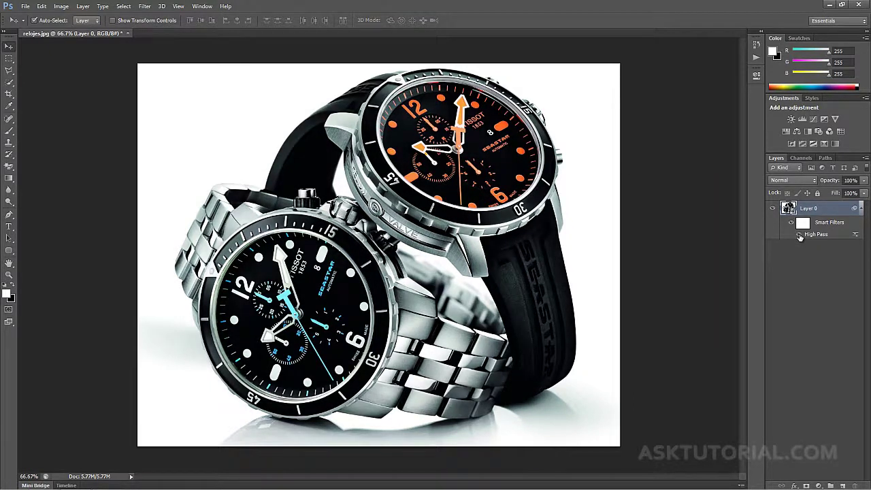
pyautogui.click(800, 235)
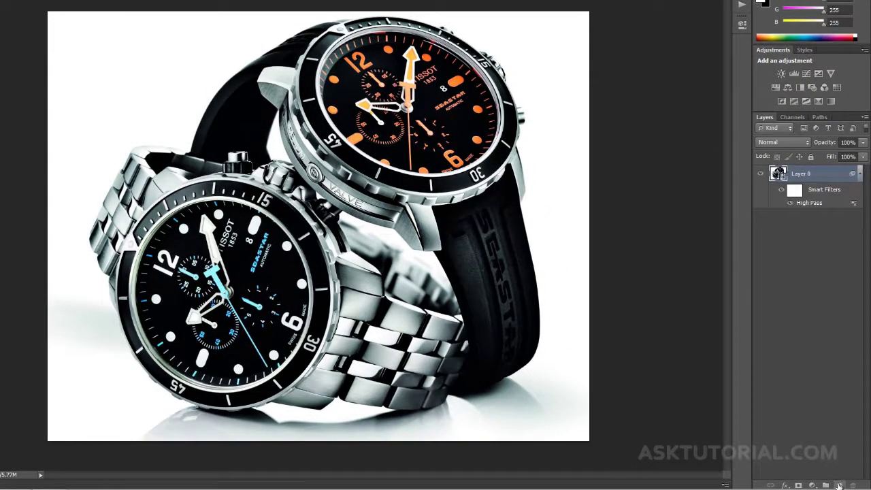
# - Create a new layer above the watches in Overlay mode, filled with the Overlay-neutral 50% gray
pyautogui.keyDown('alt'); pyautogui.click(839, 485); pyautogui.keyUp('alt')
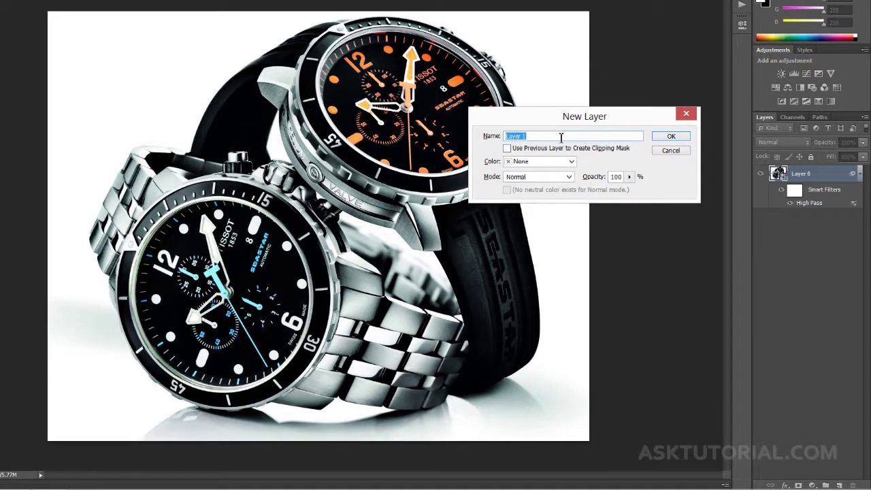
pyautogui.moveTo(505, 137); pyautogui.dragTo(524, 140)
pyautogui.click(569, 176)
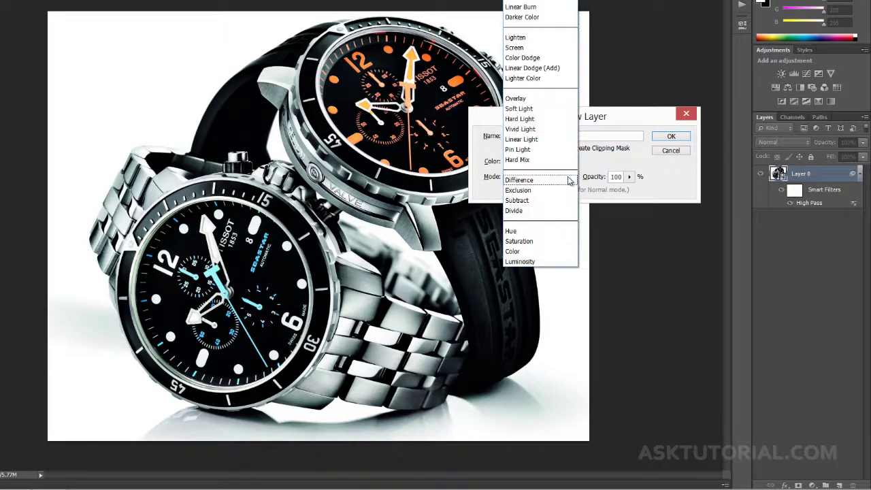
pyautogui.click(525, 101)
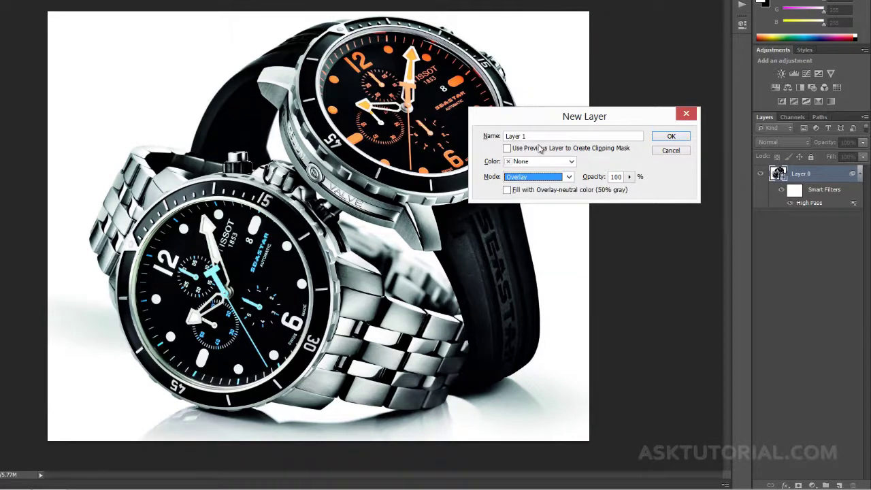
pyautogui.click(507, 190)
pyautogui.click(671, 138)
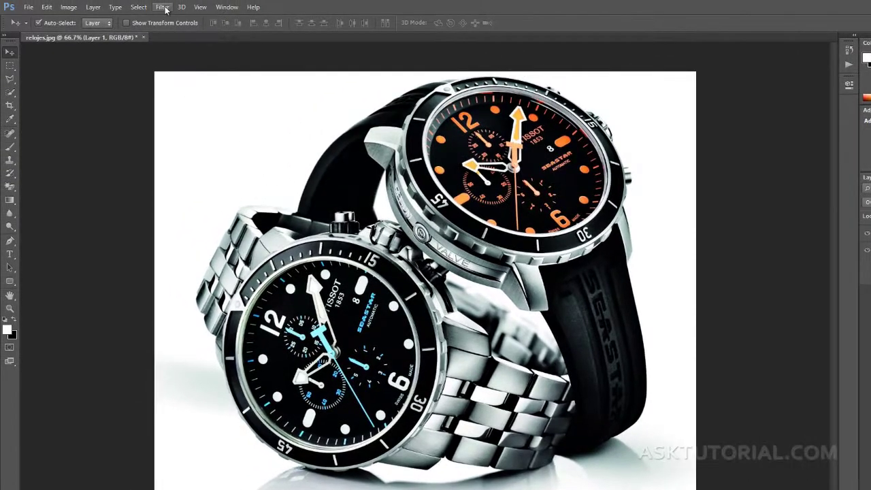
# - Apply a Lens Correction to the gray layer with a custom vignette amount of -72 and a midpoint of +49
pyautogui.click(163, 7)
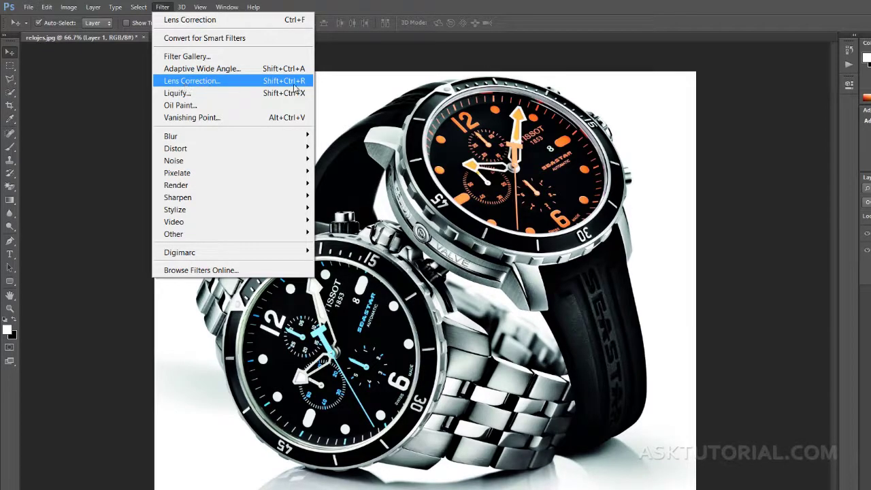
pyautogui.click(214, 83)
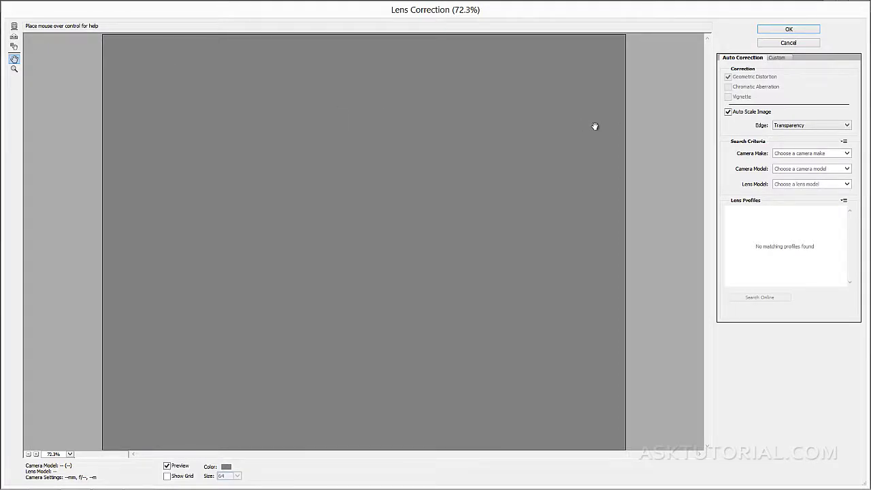
pyautogui.click(779, 58)
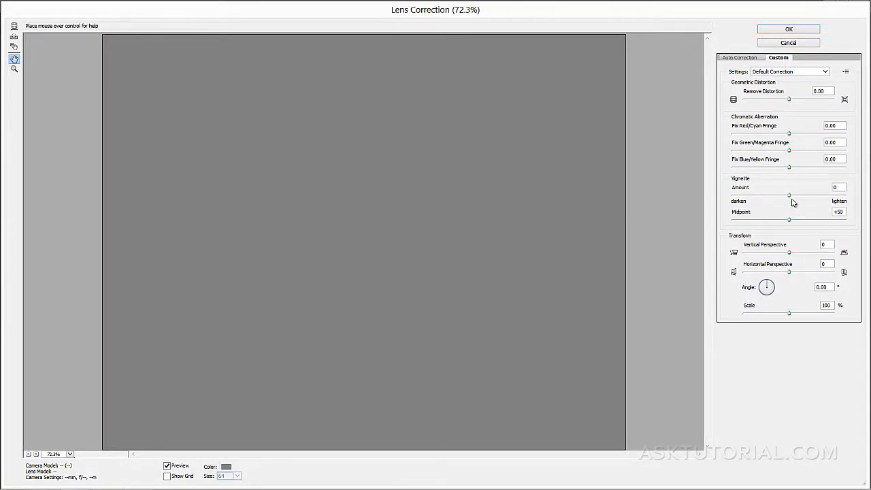
pyautogui.moveTo(789, 196); pyautogui.dragTo(750, 197)
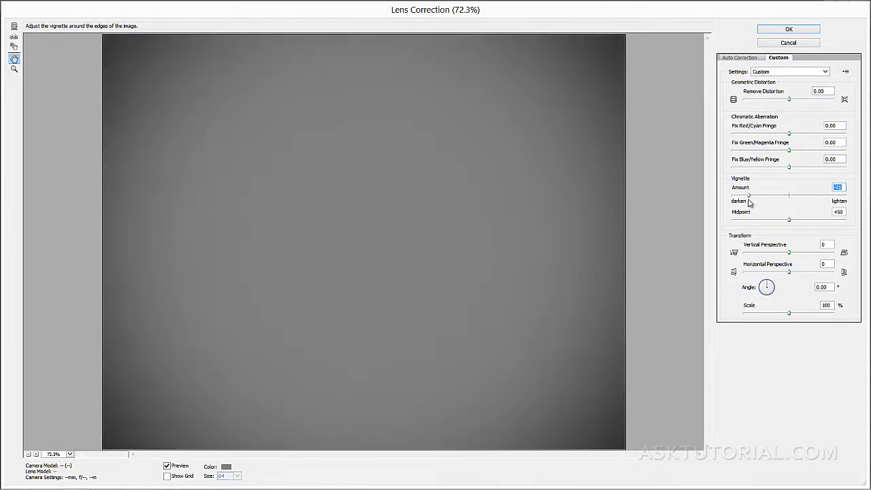
pyautogui.moveTo(793, 224)
pyautogui.mouseDown()
pyautogui.moveTo(801, 224)
pyautogui.moveTo(776, 225)
pyautogui.mouseUp()
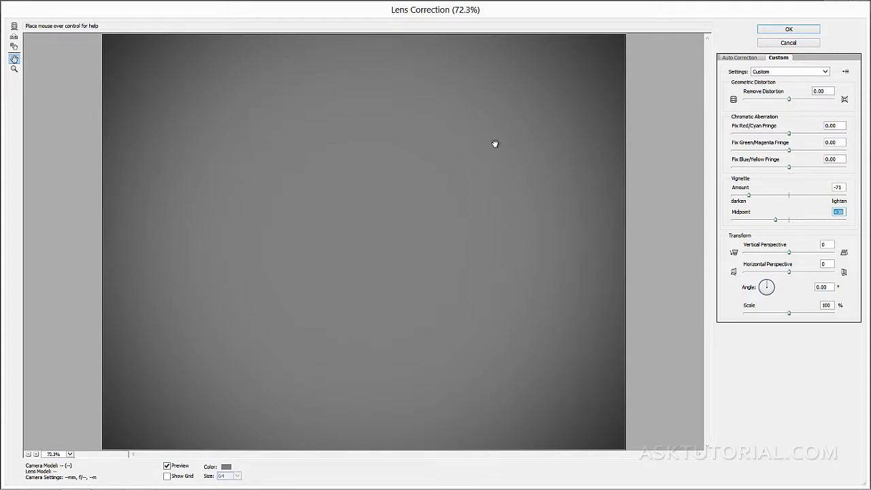
pyautogui.moveTo(776, 221)
pyautogui.mouseDown()
pyautogui.moveTo(801, 223)
pyautogui.moveTo(743, 226)
pyautogui.moveTo(790, 226)
pyautogui.mouseUp()
pyautogui.click(748, 196)
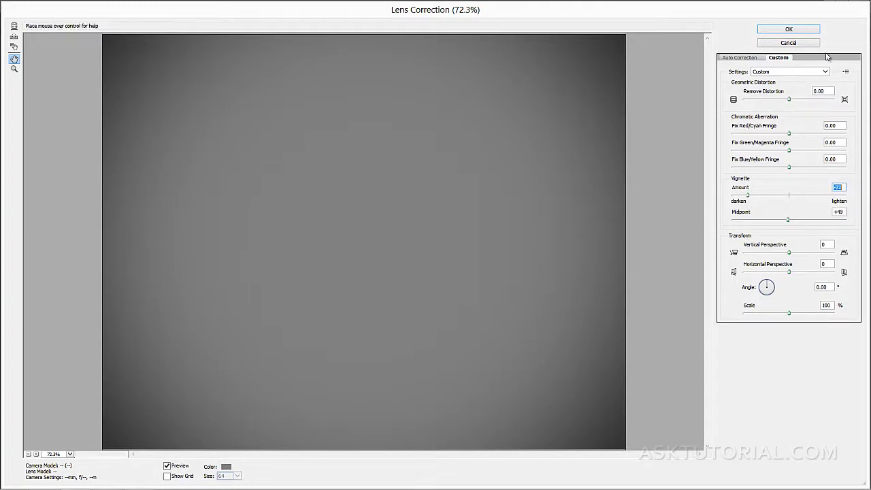
pyautogui.click(780, 30)
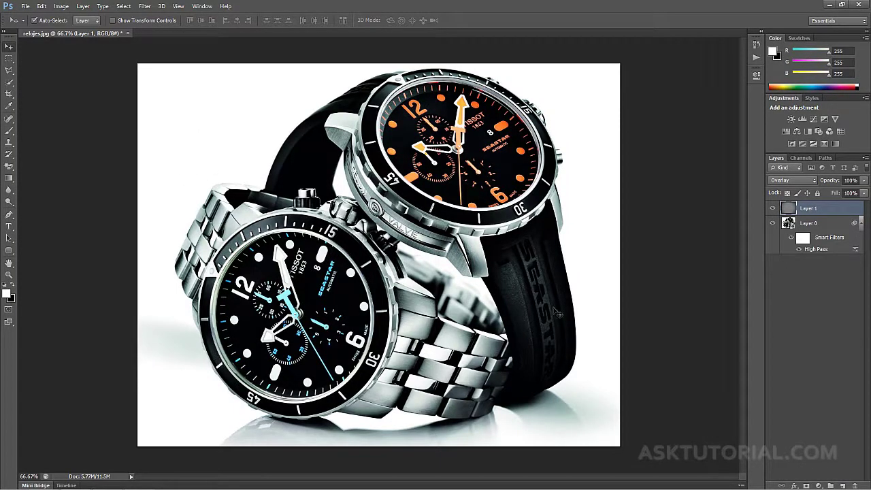
# - Hide and show the gray vignette layer twice to compare the watches with and without it
pyautogui.click(772, 209)
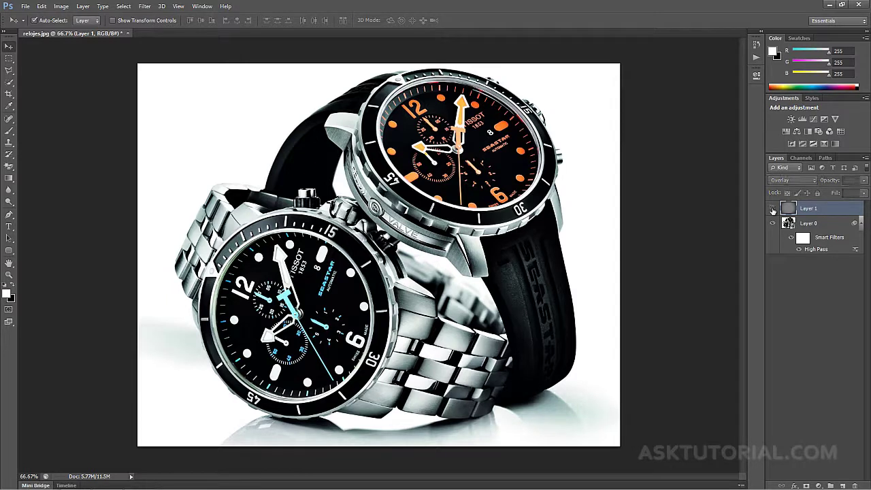
pyautogui.click(773, 210)
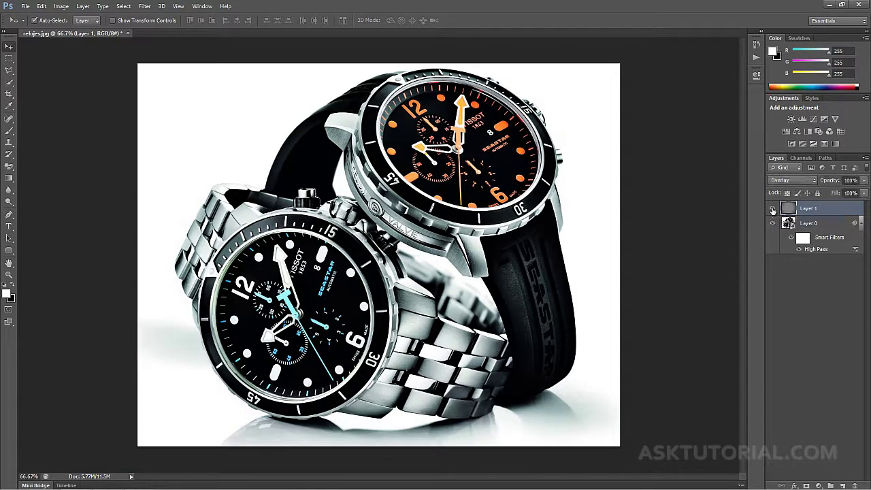
pyautogui.click(772, 210)
pyautogui.click(772, 210)
# - Change the vignette layer's blend mode from Overlay to Hard Light
pyautogui.click(808, 182)
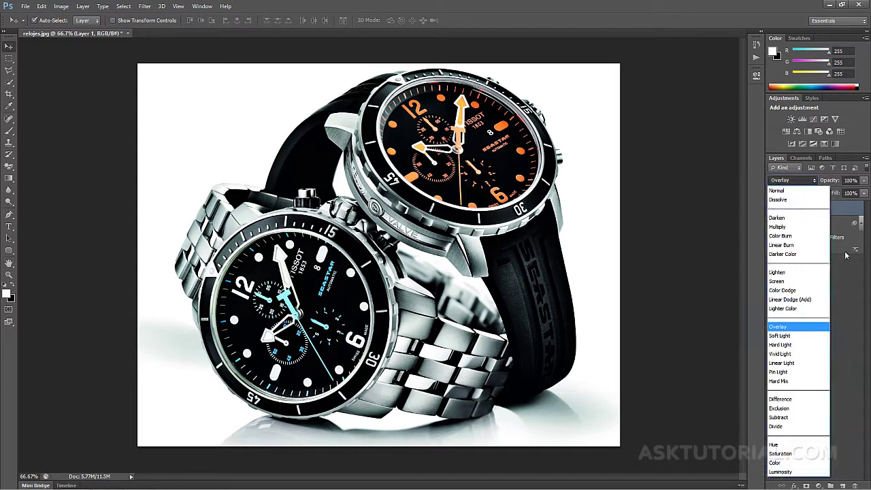
pyautogui.click(812, 183)
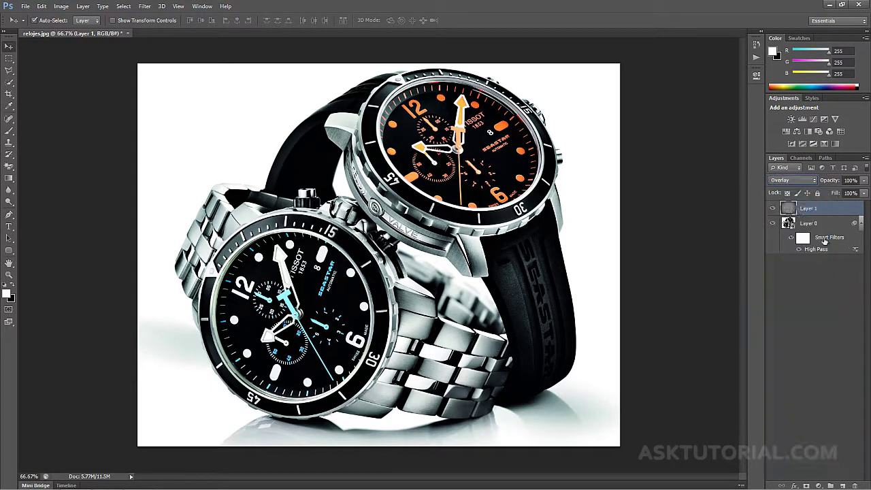
pyautogui.click(813, 182)
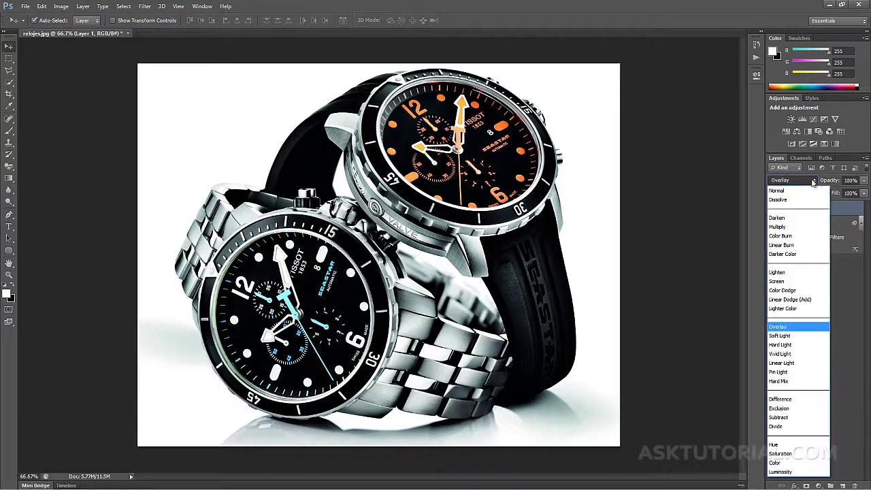
pyautogui.click(793, 345)
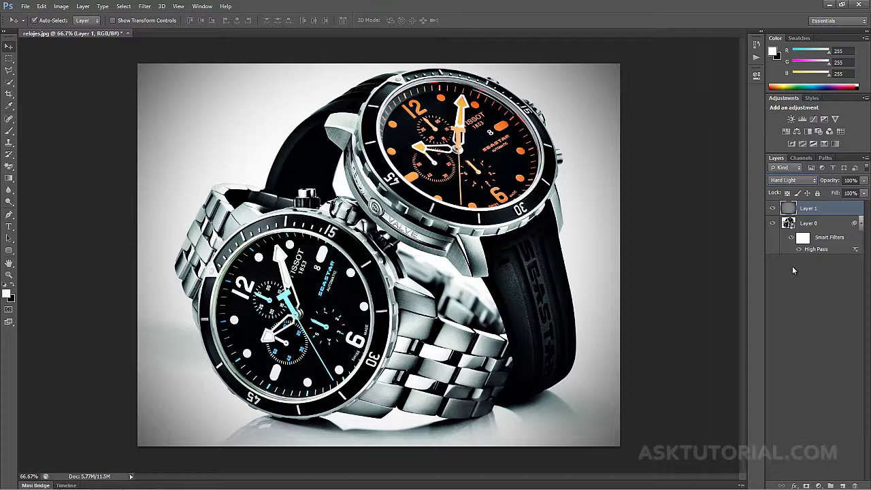
# - Cycle the vignette layer forward through the blend modes from Hard Light to Divide to preview each effect
pyautogui.hotkey('shift', '+')
pyautogui.hotkey('shift', '+')
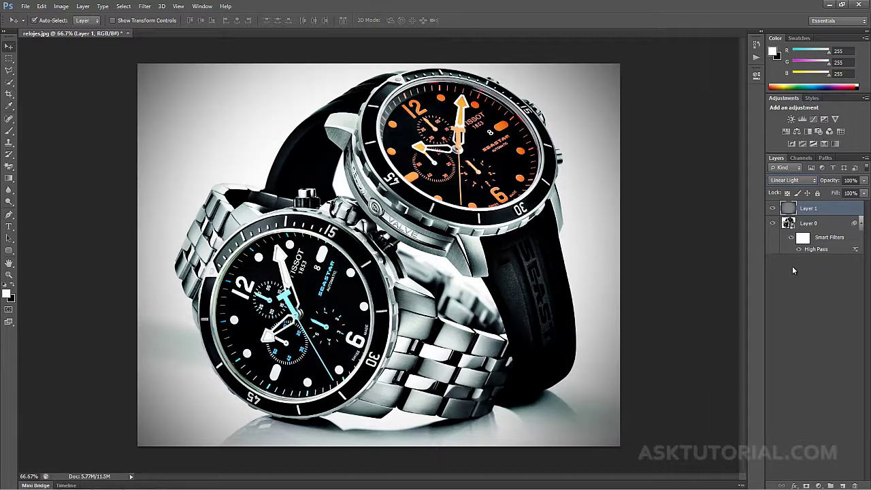
pyautogui.hotkey('shift', '+')
pyautogui.hotkey('shift', '+')
pyautogui.hotkey('shift', '+')
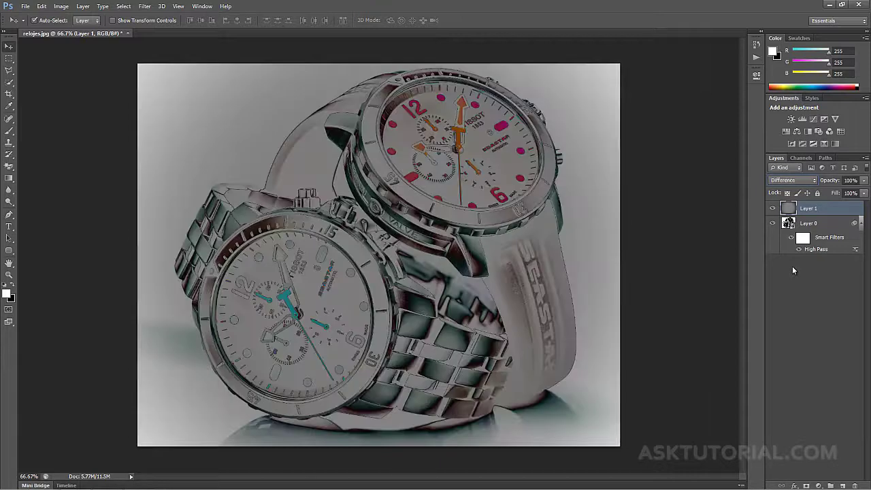
pyautogui.hotkey('shift', '+')
pyautogui.hotkey('shift', '+')
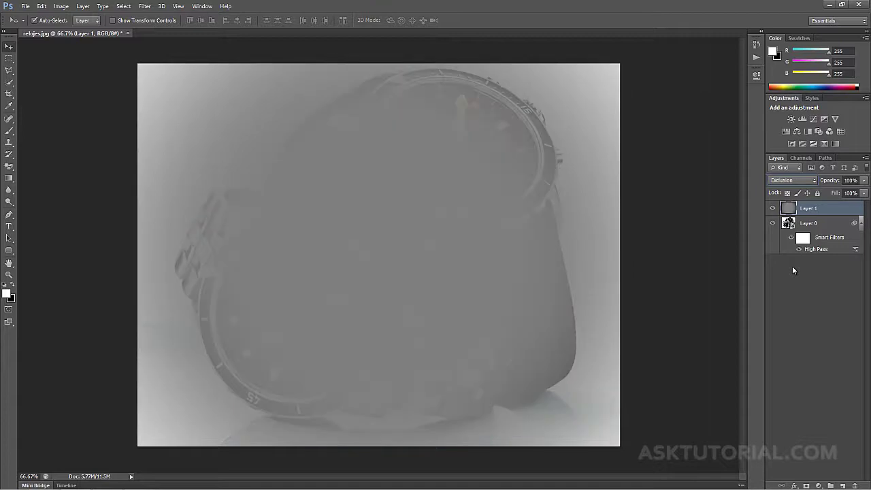
pyautogui.hotkey('shift', '+')
pyautogui.hotkey('shift', '+')
pyautogui.hotkey('shift', '+')
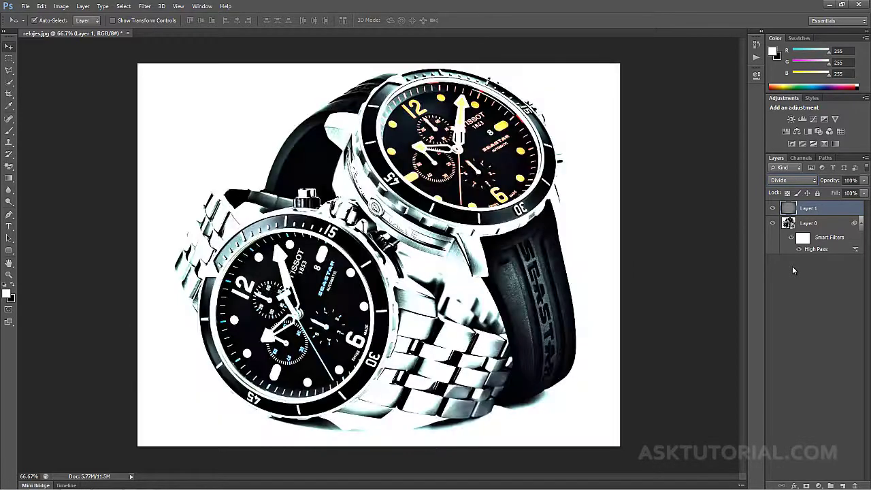
# - Cycle the vignette layer's blend modes back from Divide and settle on Pin Light
pyautogui.hotkey('shift', '-')
pyautogui.hotkey('shift', '-')
pyautogui.hotkey('shift', '-')
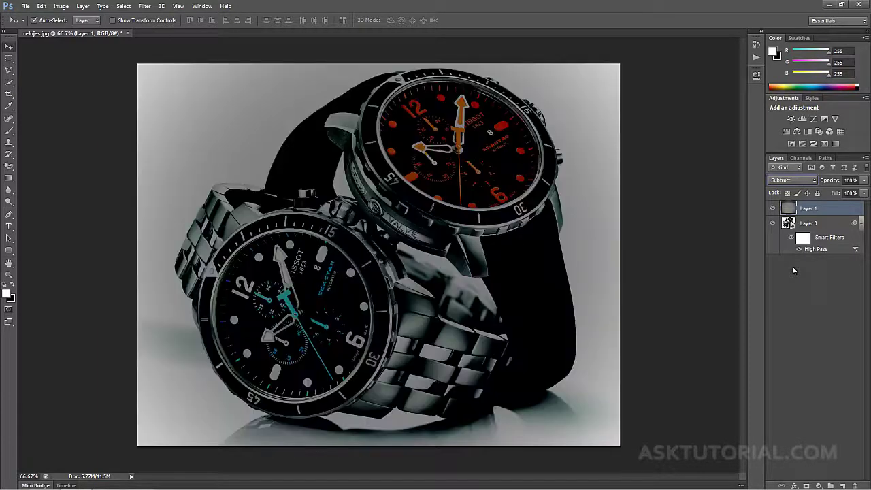
pyautogui.hotkey('shift', '-')
pyautogui.hotkey('shift', '-')
pyautogui.hotkey('shift', '-')
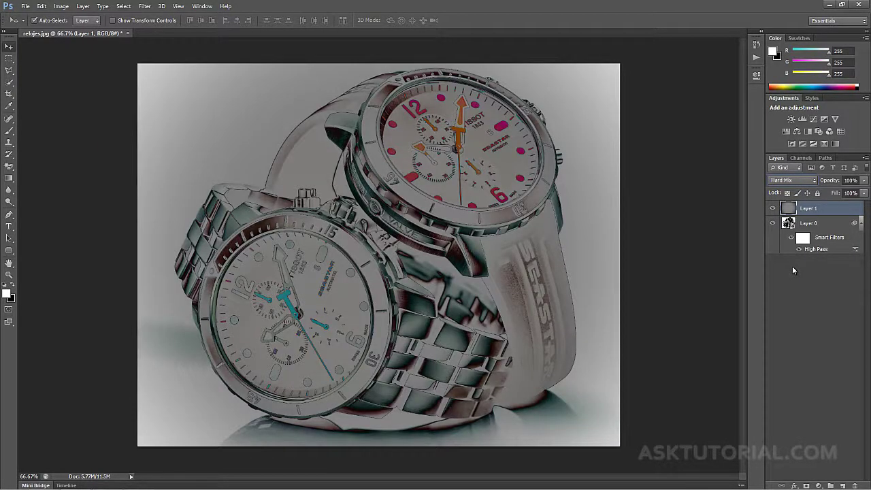
pyautogui.hotkey('shift', '-')
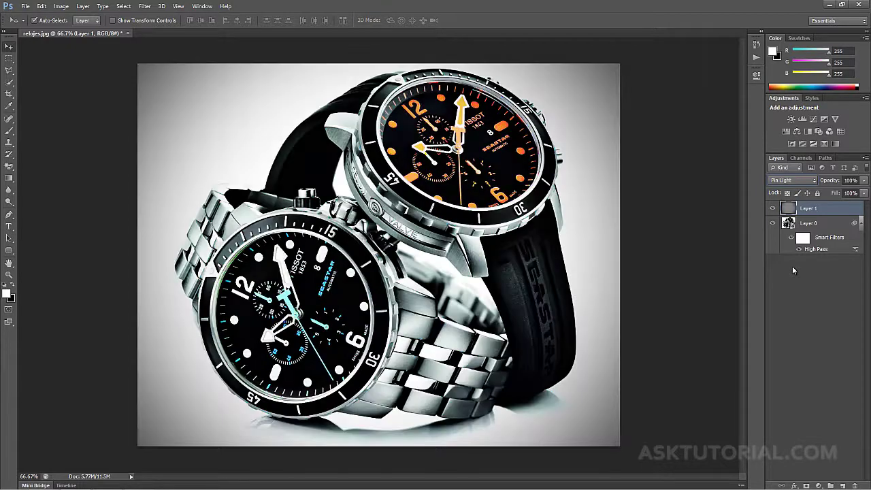
pyautogui.hotkey('shift', '-')
pyautogui.hotkey('shift', '+')
pyautogui.click(791, 293)
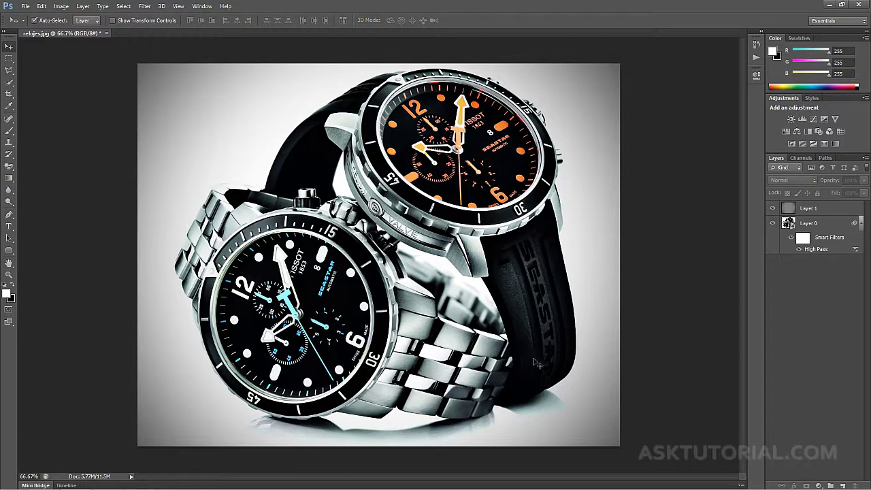
# - Lower the vignette layer's opacity to 73% and compare the photo with the layer hidden and shown
pyautogui.click(831, 209)
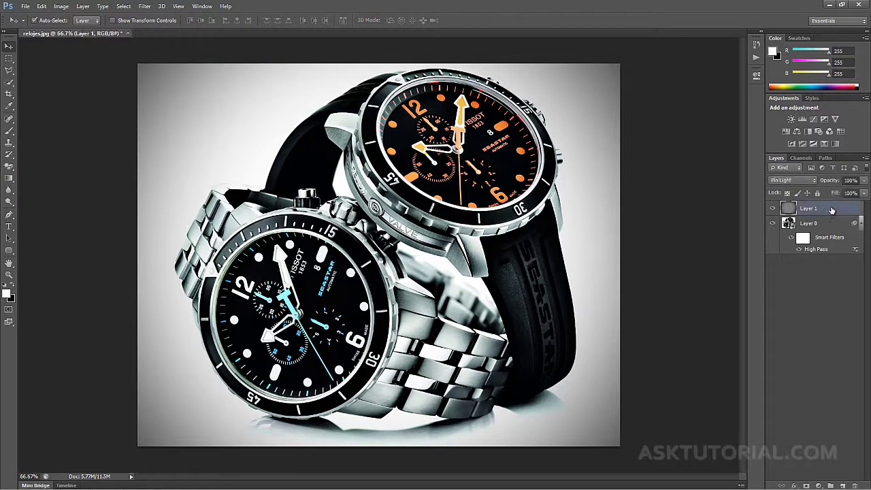
pyautogui.moveTo(864, 181); pyautogui.dragTo(853, 194)
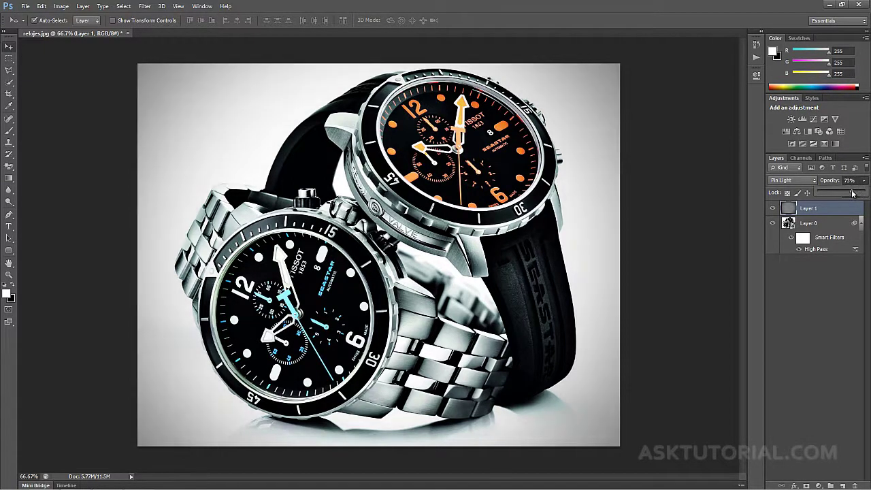
pyautogui.click(841, 296)
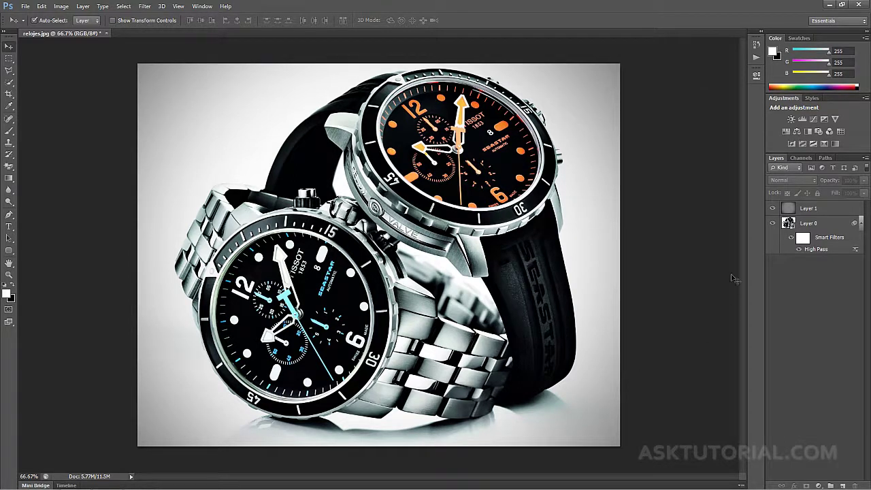
pyautogui.click(772, 210)
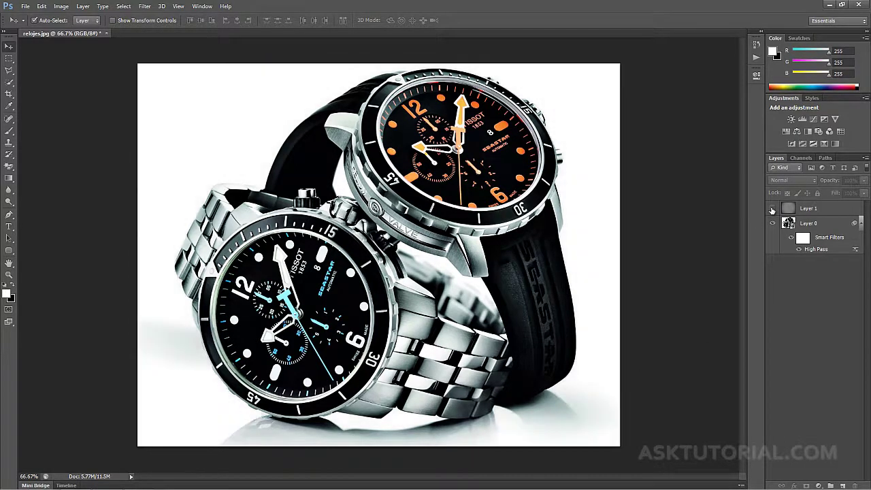
pyautogui.click(772, 210)
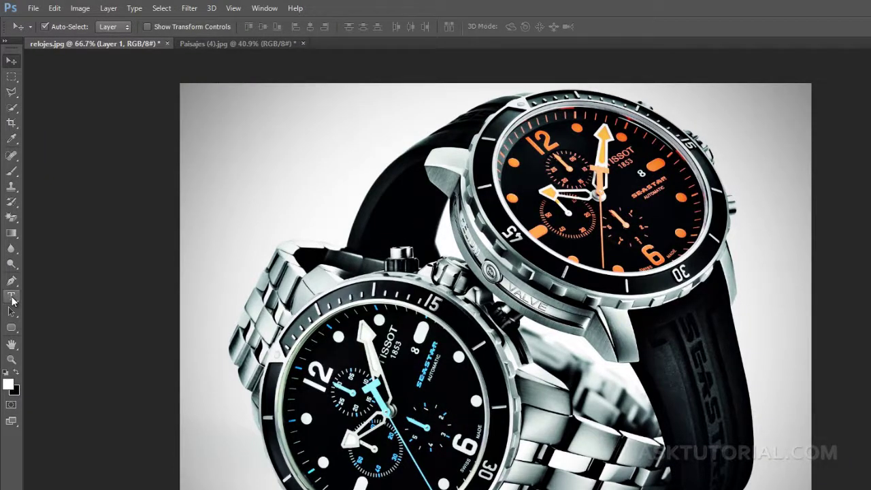
# - Add the horizontal text "RELOJES" in Arial Bold 24 pt on the empty background at the photo's upper left
pyautogui.click(12, 297)
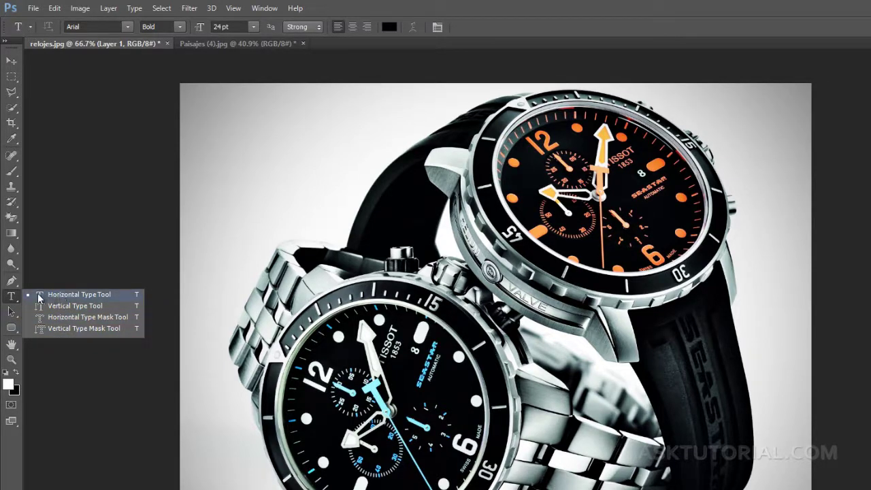
pyautogui.click(65, 296)
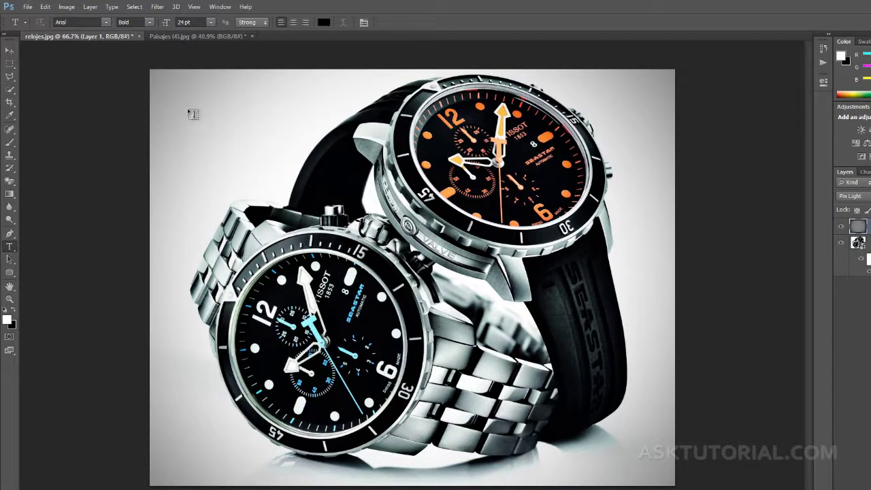
pyautogui.click(193, 114)
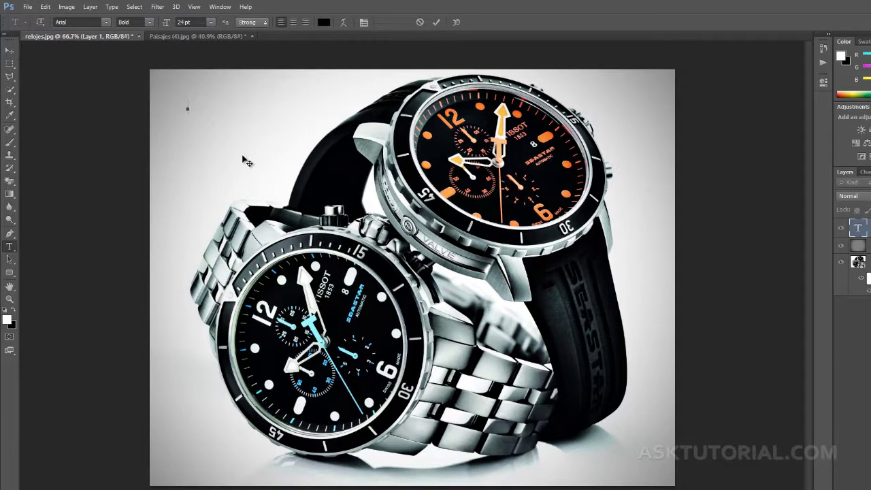
pyautogui.write('RELOJES')
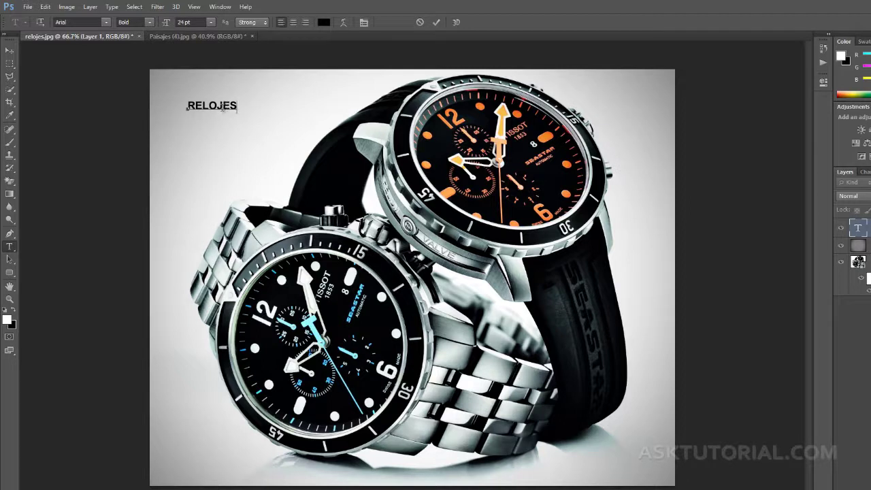
pyautogui.click(436, 23)
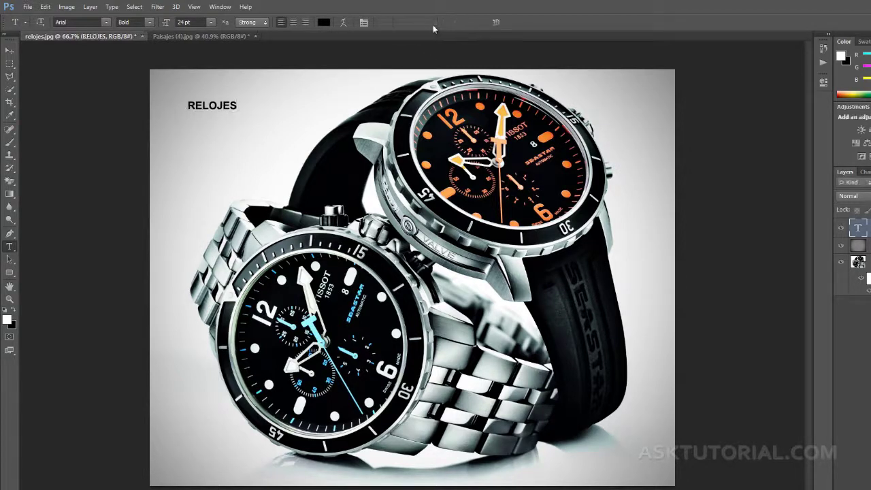
# - Enlarge the RELOJES text to about 319% with Free Transform, fit it beside the upper watch and apply the transformation
pyautogui.click(9, 51)
pyautogui.moveTo(203, 121); pyautogui.dragTo(222, 124)
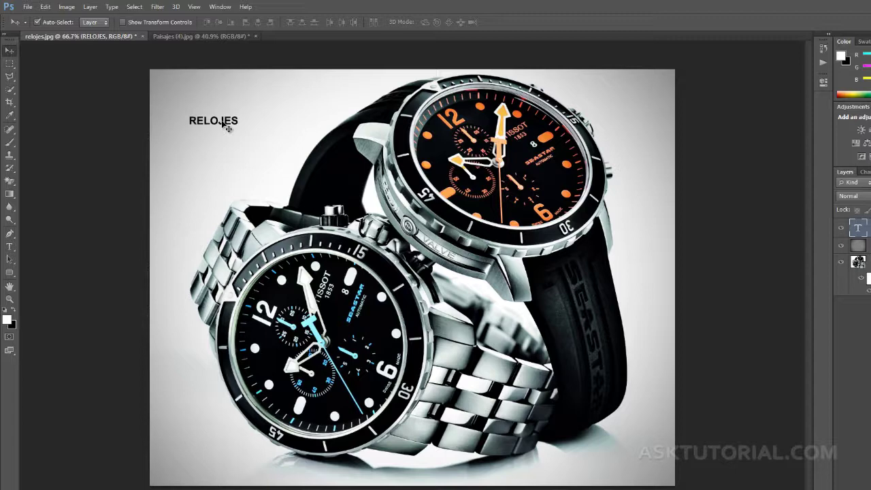
pyautogui.hotkey('ctrl', 't')
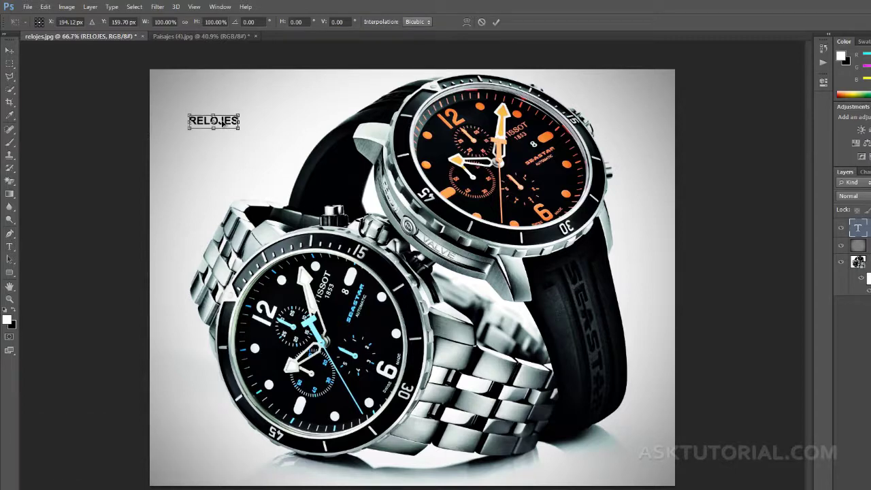
pyautogui.moveTo(239, 116); pyautogui.dragTo(349, 107)
pyautogui.moveTo(291, 112); pyautogui.dragTo(272, 122)
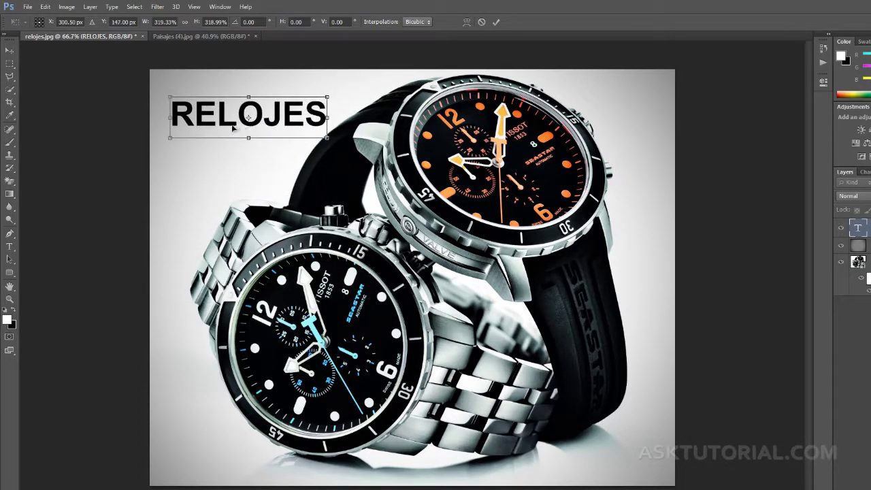
pyautogui.click(9, 246)
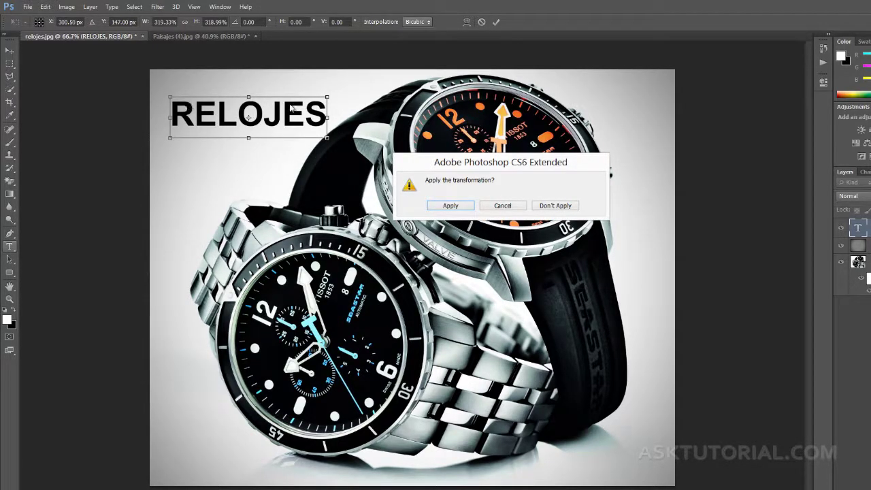
pyautogui.click(451, 206)
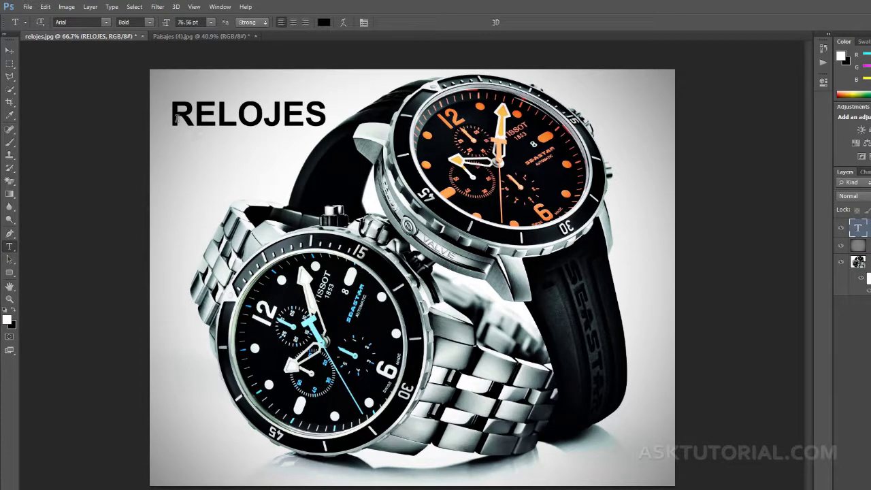
# - Insert an extra E after the R of the RELOJES title, remove it again and commit the text
pyautogui.click(194, 114)
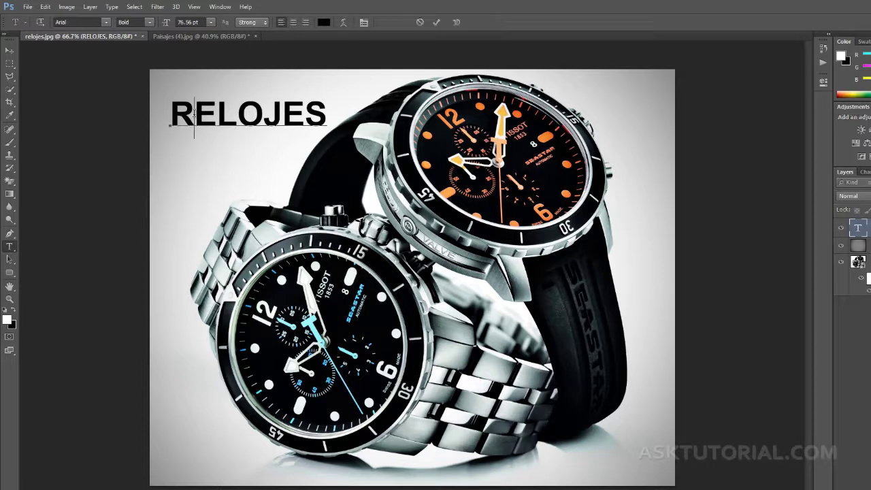
pyautogui.write('E')
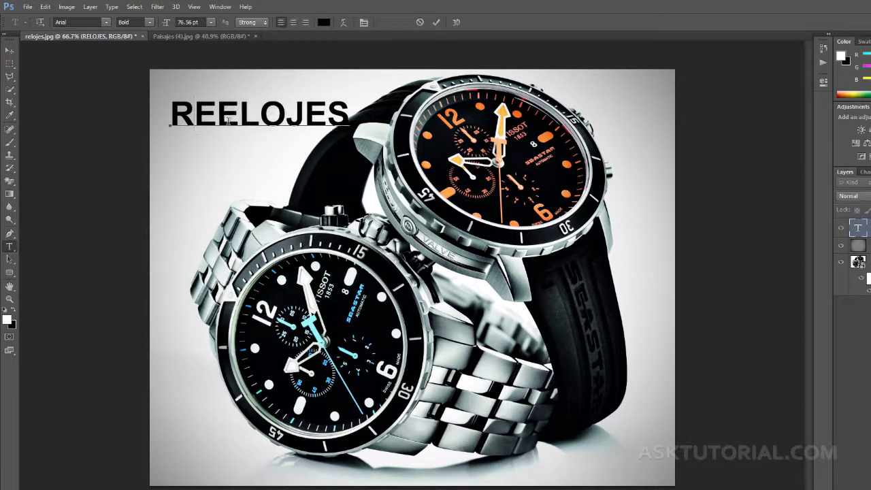
pyautogui.press('BackSpace')
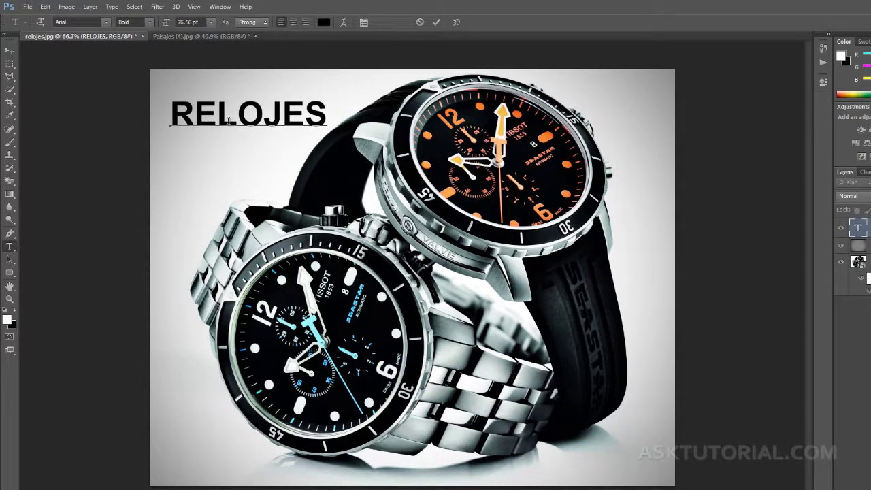
pyautogui.click(437, 24)
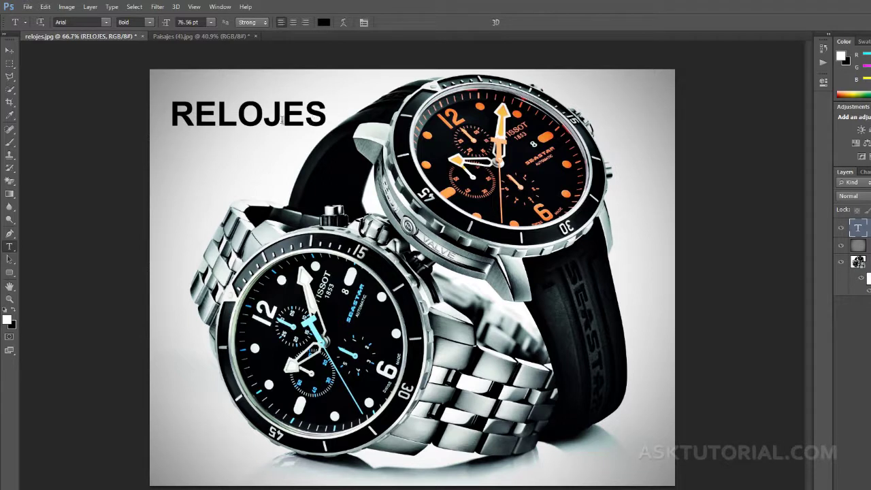
# - Move the RELOJES title slightly higher while editing it, try an extra O inside the word, remove it and commit
pyautogui.click(215, 115)
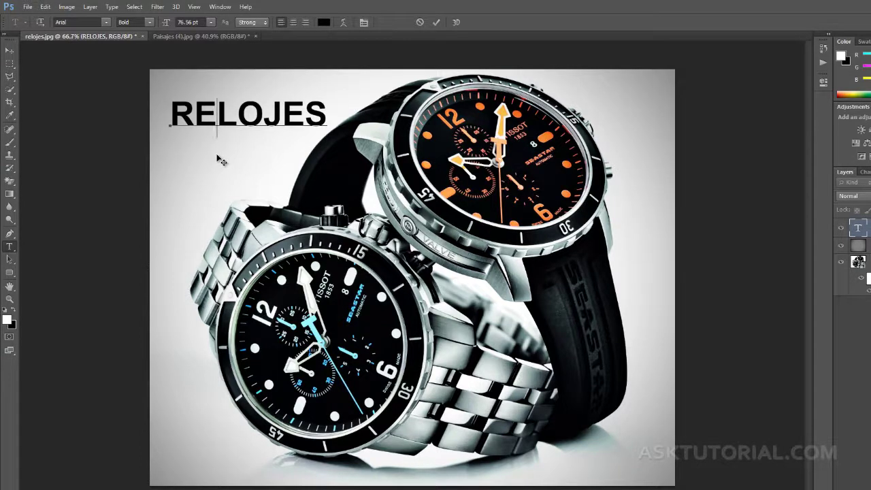
pyautogui.moveTo(218, 159); pyautogui.dragTo(214, 209)
pyautogui.moveTo(214, 338); pyautogui.dragTo(222, 148)
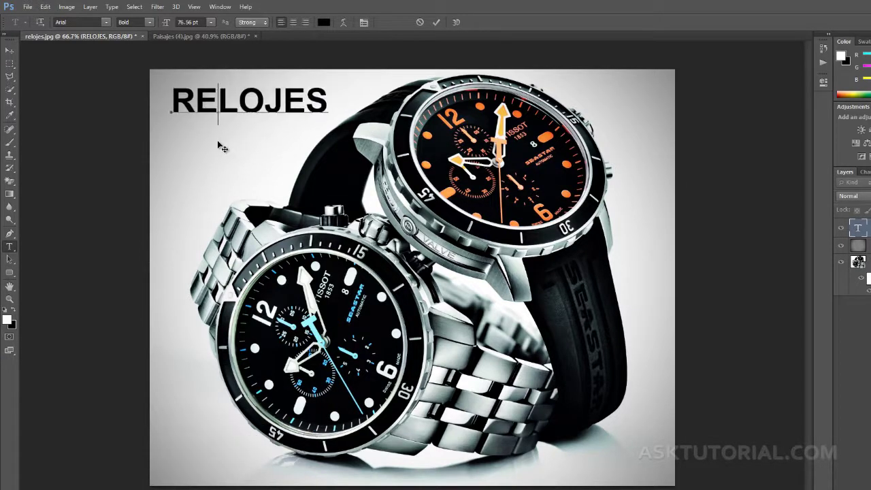
pyautogui.click(236, 98)
pyautogui.write('O')
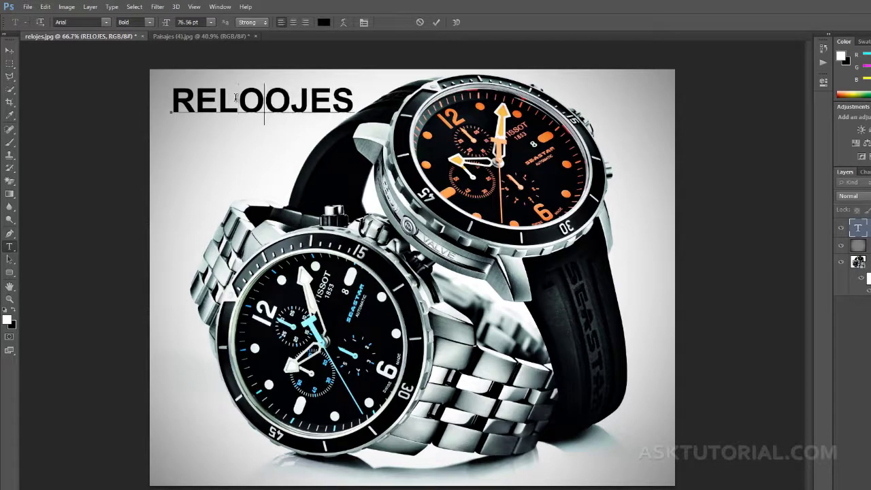
pyautogui.press('BackSpace')
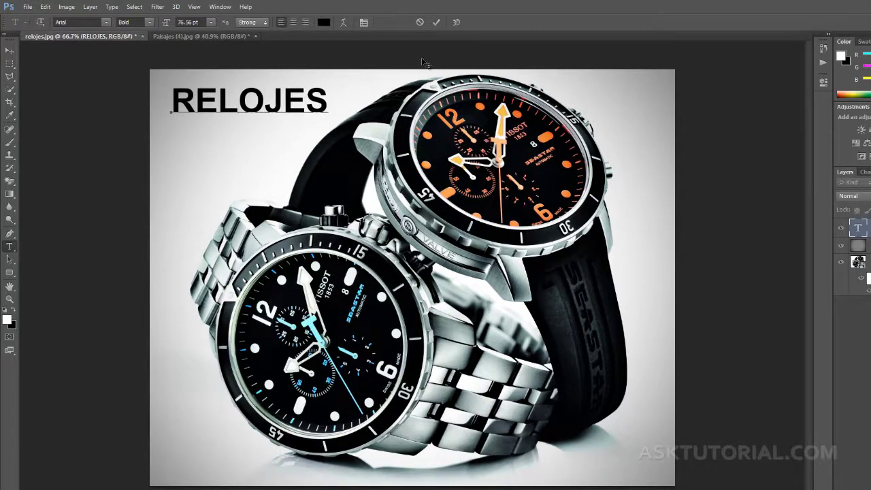
pyautogui.click(437, 23)
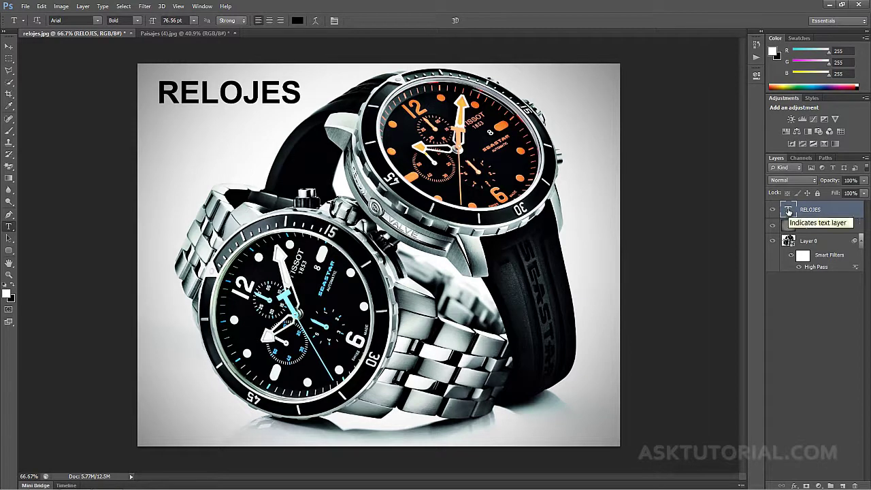
# - Select the whole title from its text layer, retype it as "RELOJES" and commit the edit
pyautogui.doubleClick(788, 211)
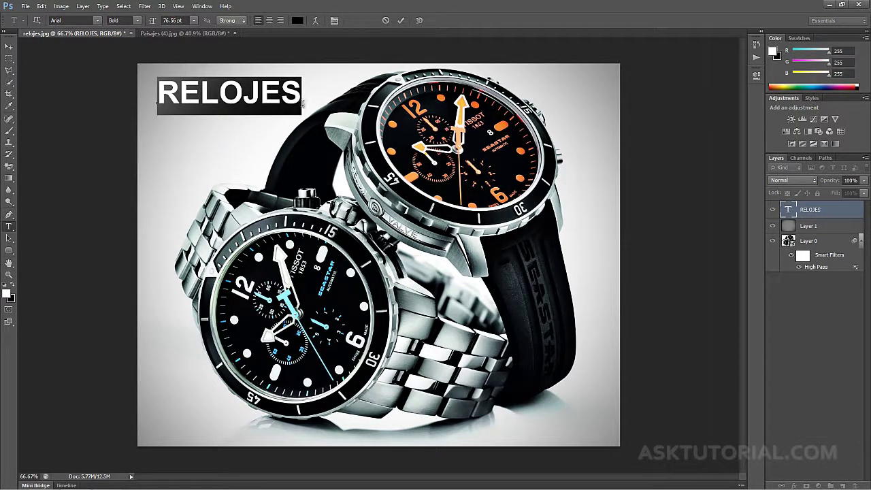
pyautogui.write('REL')
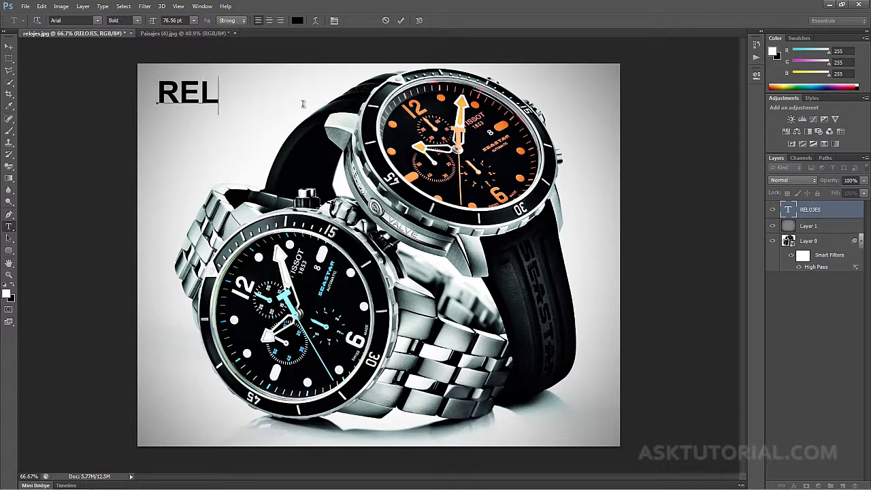
pyautogui.write('OJAS')
pyautogui.press('BackSpace')
pyautogui.press('BackSpace')
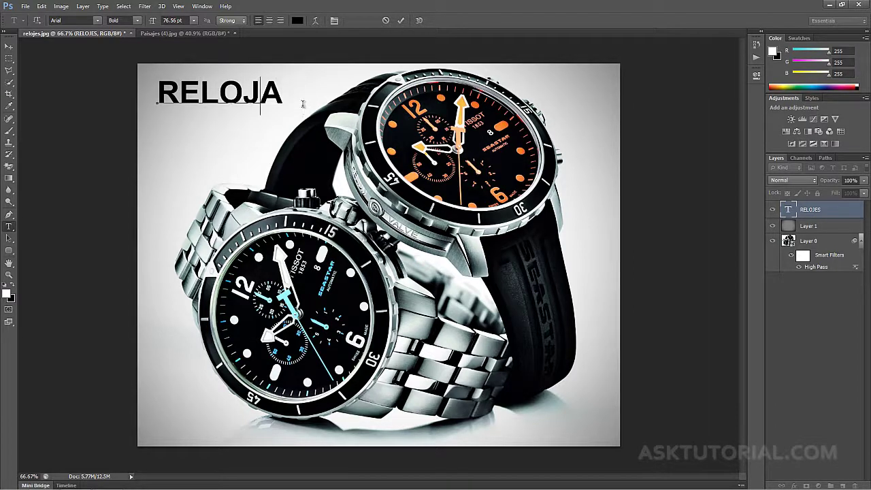
pyautogui.write('ES')
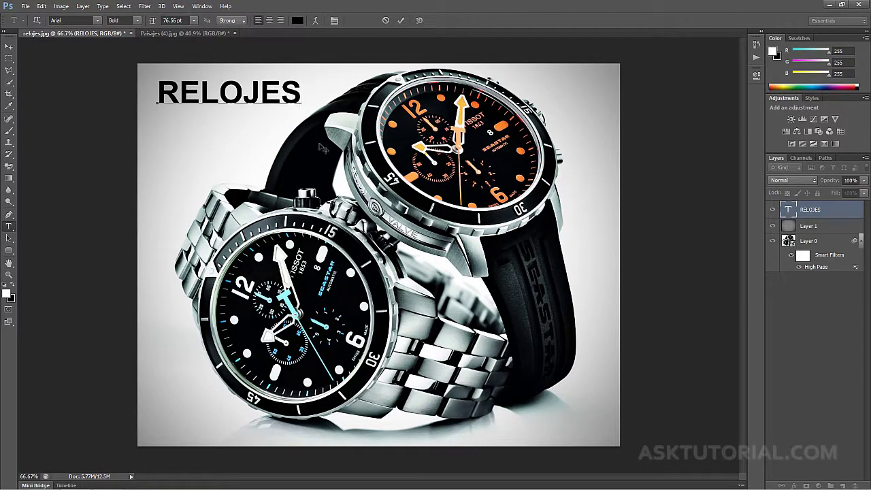
pyautogui.click(401, 21)
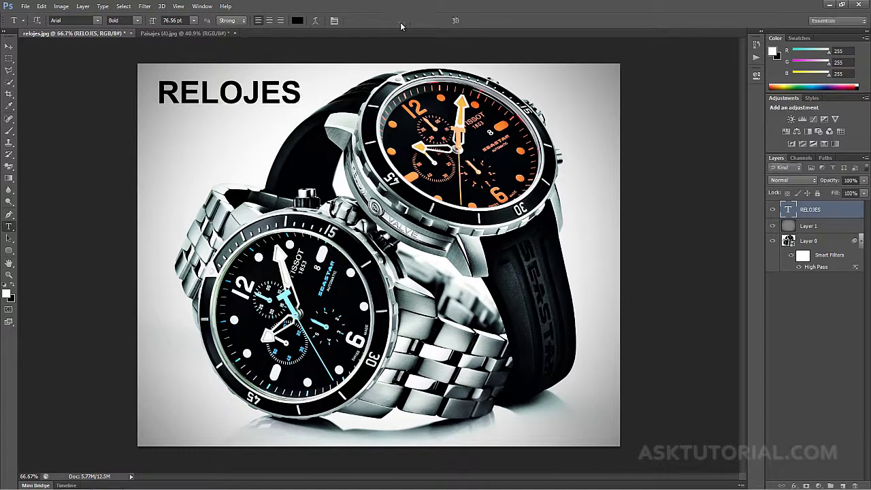
# - Add a second text "KKAJAJAJA" below the title as a separate layer and delete that layer
pyautogui.click(161, 151)
pyautogui.write('K')
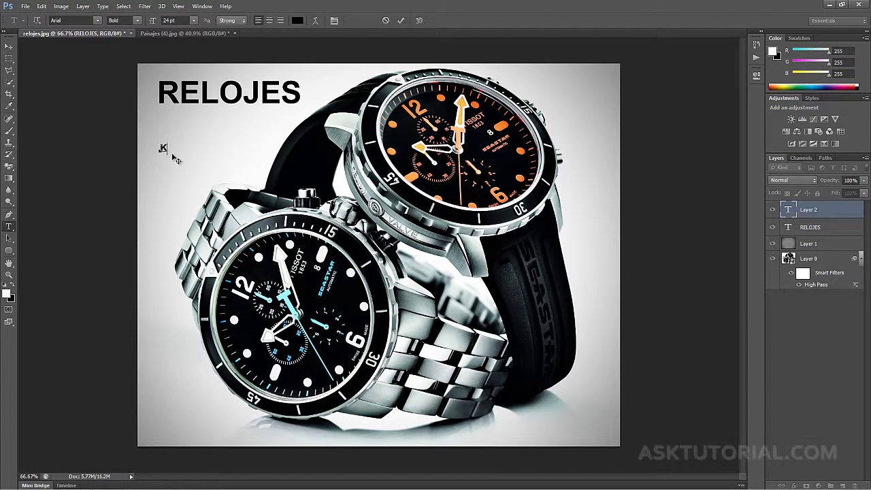
pyautogui.write('KAJAJAJA')
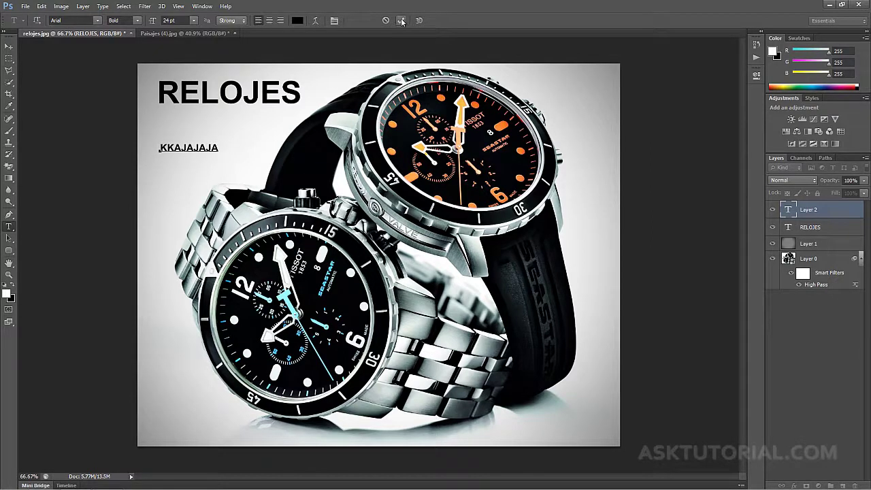
pyautogui.click(402, 21)
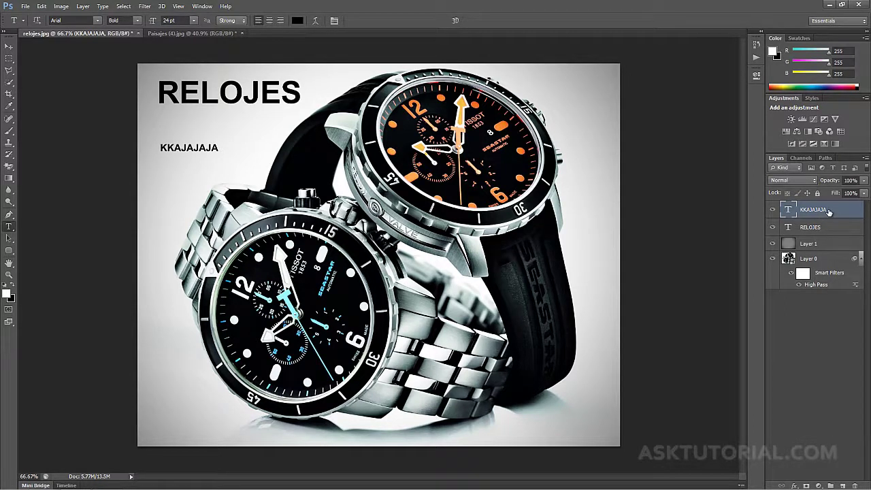
pyautogui.press('Delete')
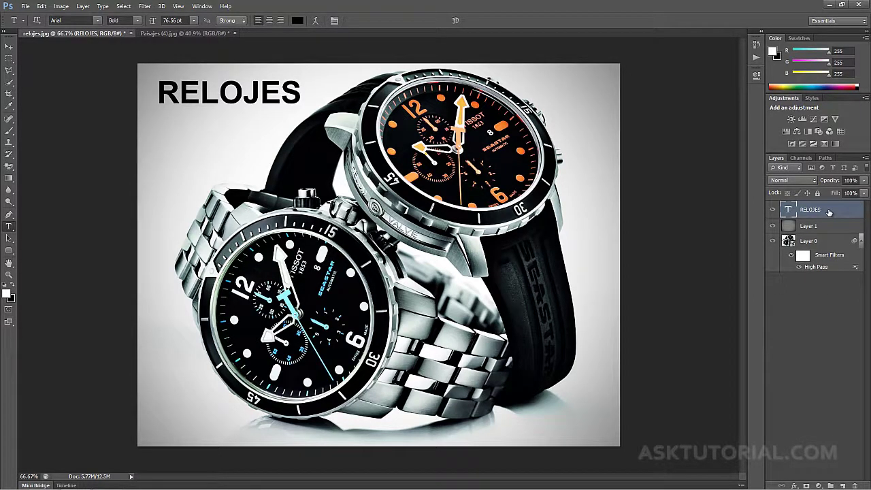
# - Nudge the RELOJES title and give its layer a drop shadow with a 45° angle and 9 px distance
pyautogui.click(9, 46)
pyautogui.moveTo(203, 98)
pyautogui.mouseDown()
pyautogui.moveTo(195, 112)
pyautogui.moveTo(200, 100)
pyautogui.mouseUp()
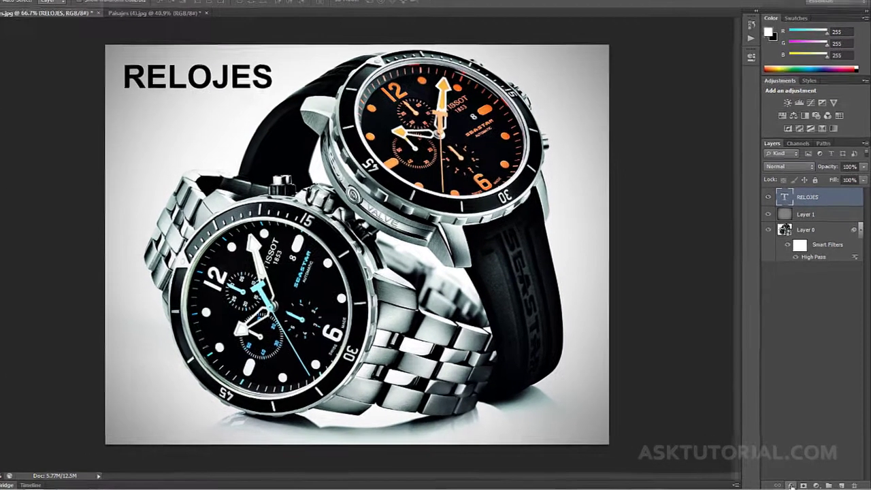
pyautogui.click(795, 484)
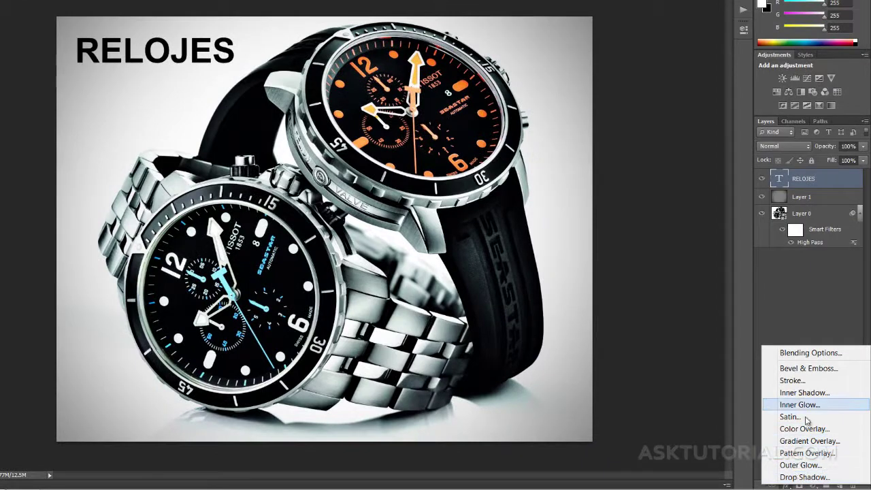
pyautogui.click(797, 477)
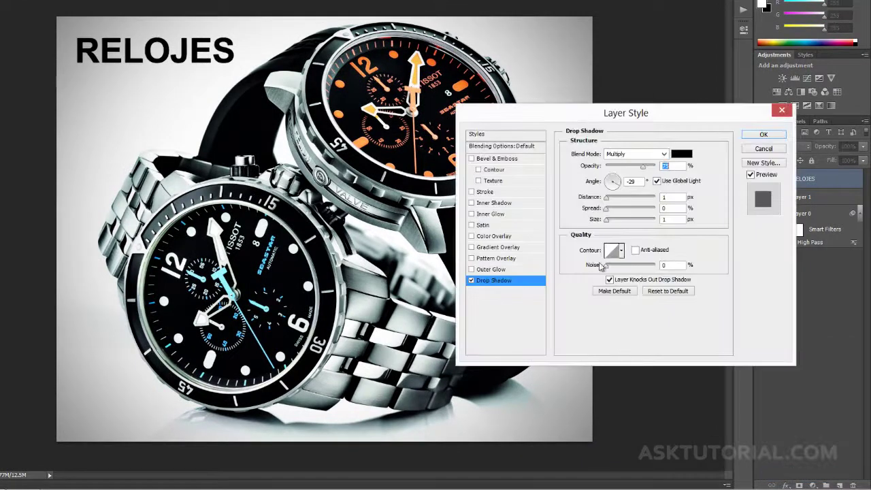
pyautogui.moveTo(200, 60); pyautogui.dragTo(202, 70)
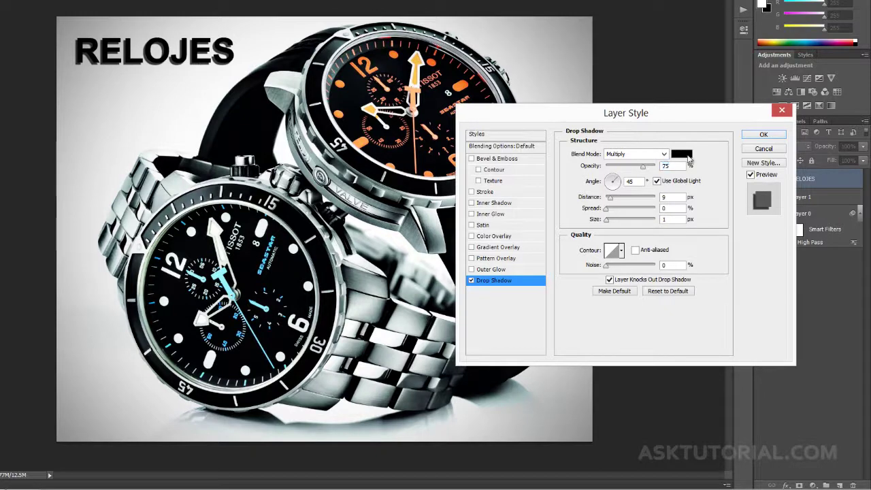
# - Try cyan and then magenta f012a9 as the title's drop shadow colour, and switch the drop shadow off
pyautogui.click(682, 154)
pyautogui.moveTo(438, 243); pyautogui.dragTo(447, 222)
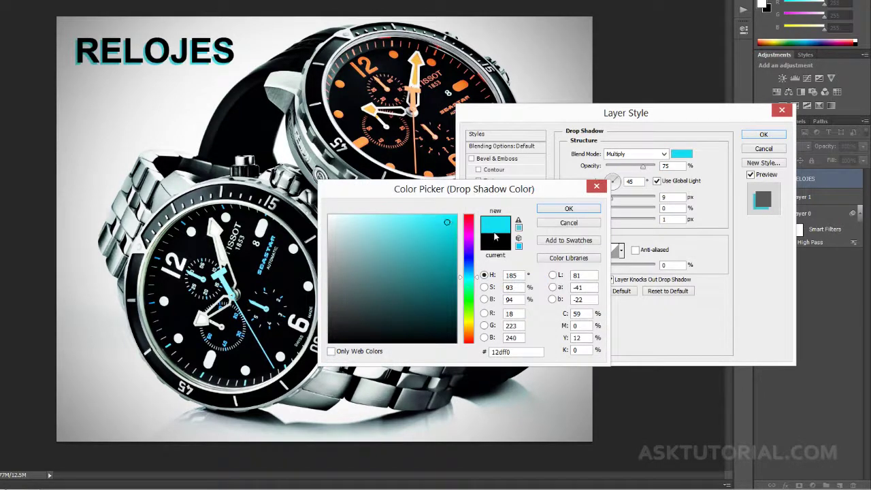
pyautogui.click(468, 231)
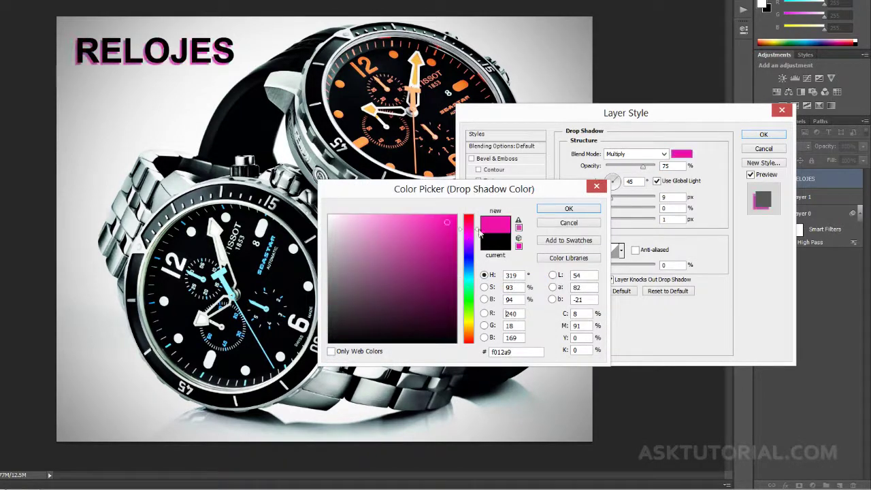
pyautogui.click(569, 208)
pyautogui.click(471, 280)
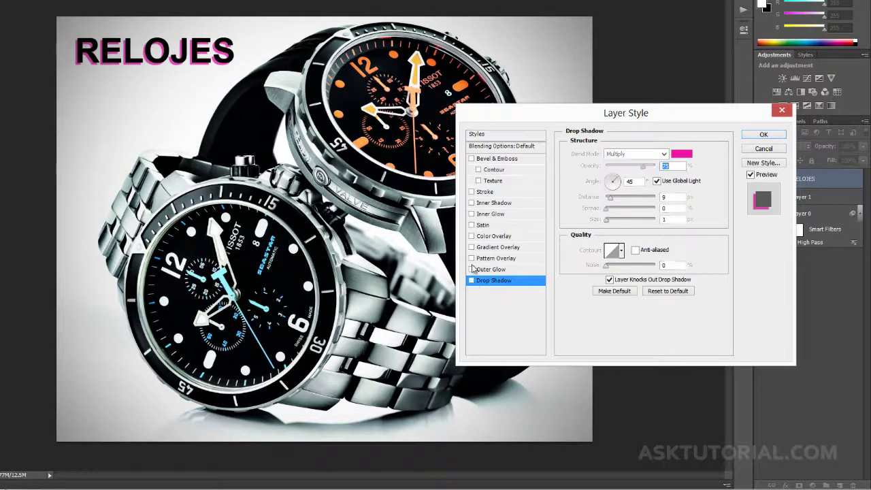
# - Try a red colour overlay and the Orange, Yellow, Orange gradient overlay on the title, switch both off and cancel the layer style
pyautogui.click(471, 236)
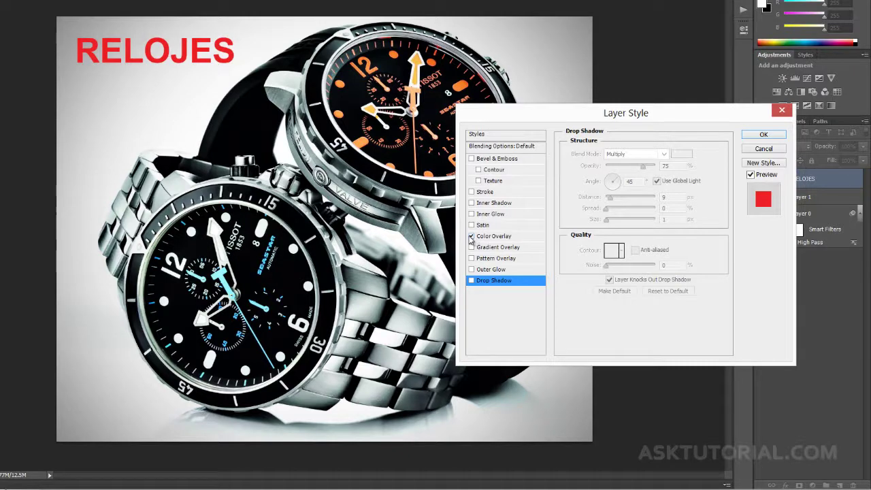
pyautogui.click(472, 236)
pyautogui.click(472, 248)
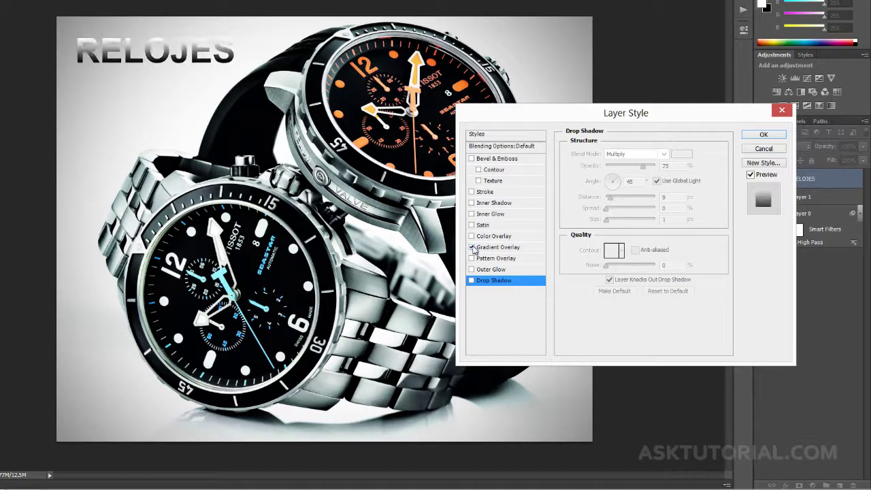
pyautogui.click(521, 248)
pyautogui.click(622, 177)
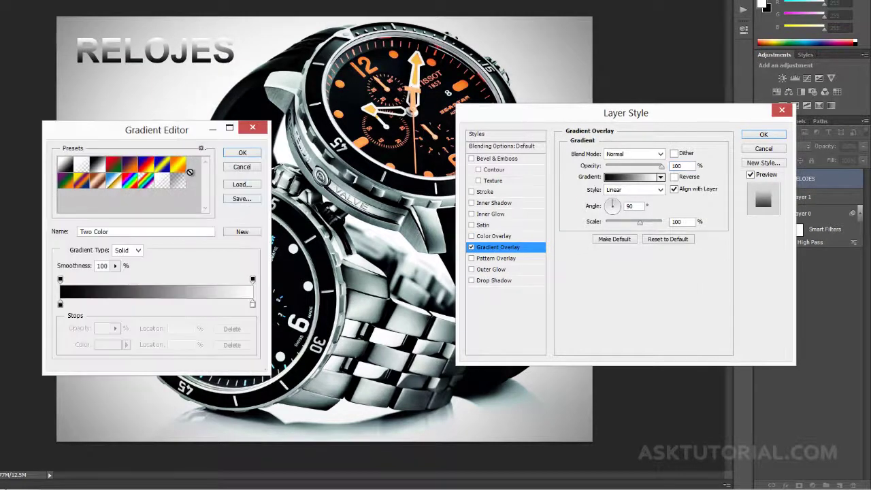
pyautogui.click(179, 165)
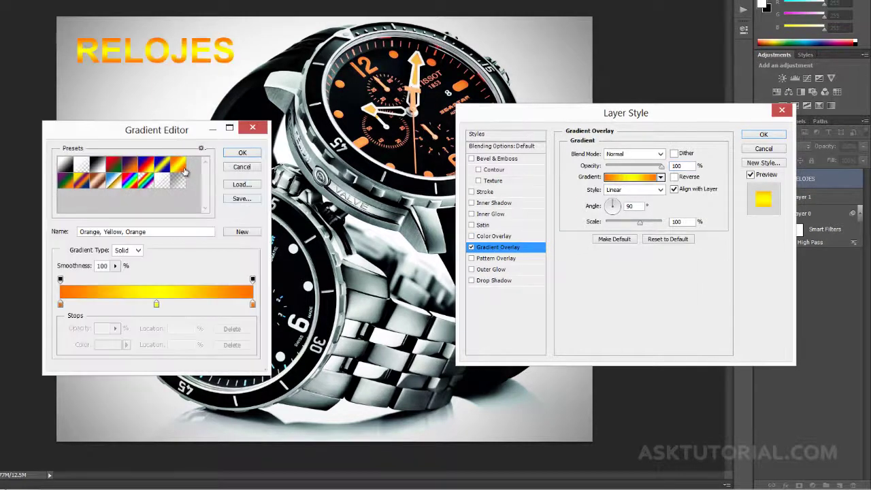
pyautogui.click(234, 169)
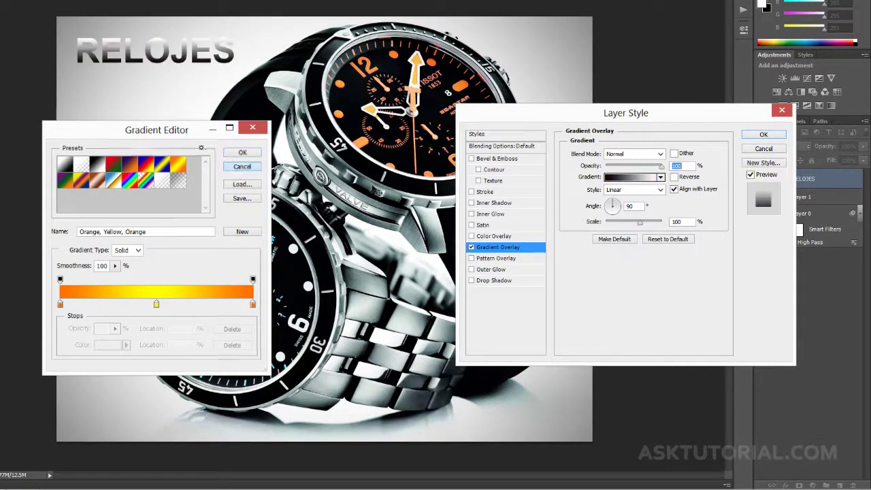
pyautogui.click(471, 248)
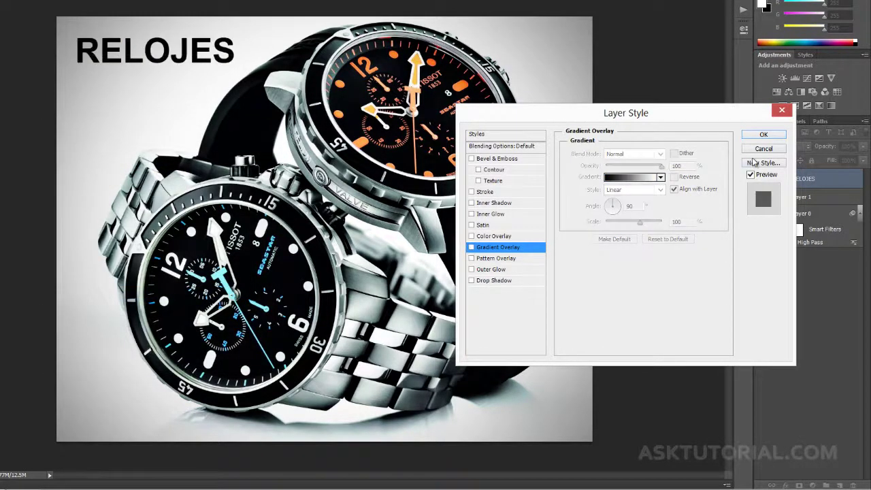
pyautogui.click(762, 149)
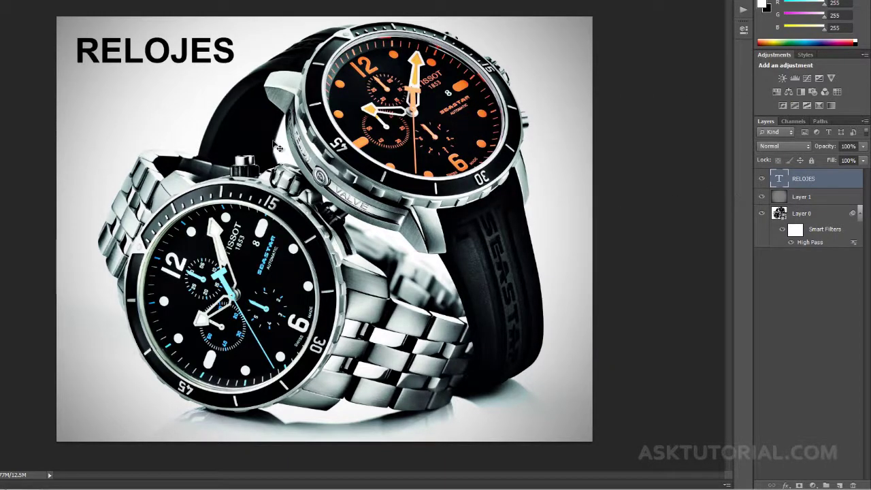
# - Enlarge the RELOJES title to almost twice its size and move it over the lower part of the front watch
pyautogui.hotkey('ctrl', 't')
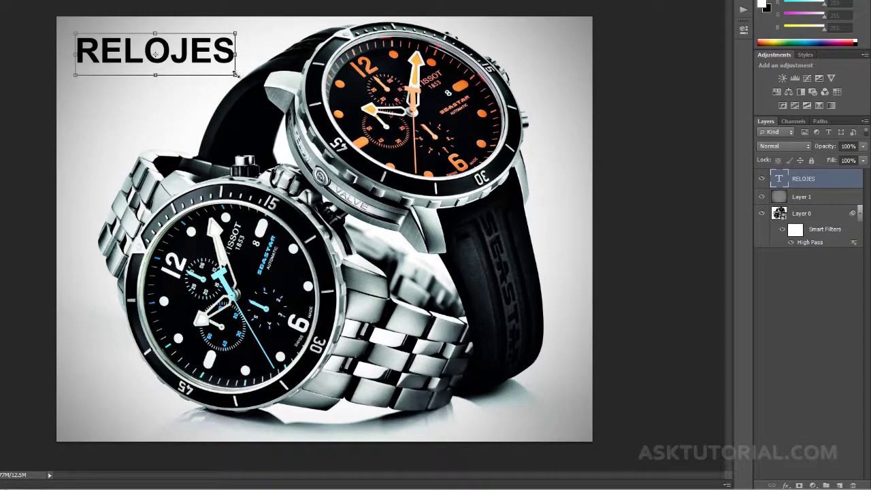
pyautogui.moveTo(235, 75); pyautogui.dragTo(377, 111)
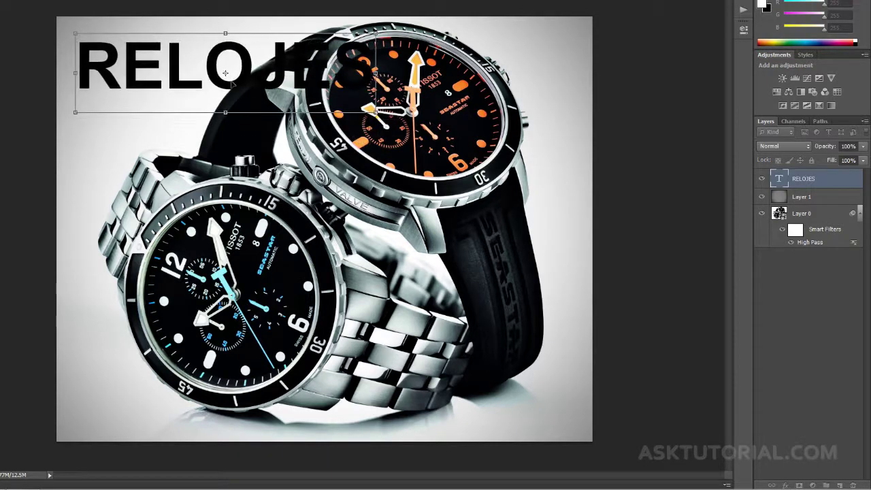
pyautogui.moveTo(233, 84); pyautogui.dragTo(232, 401)
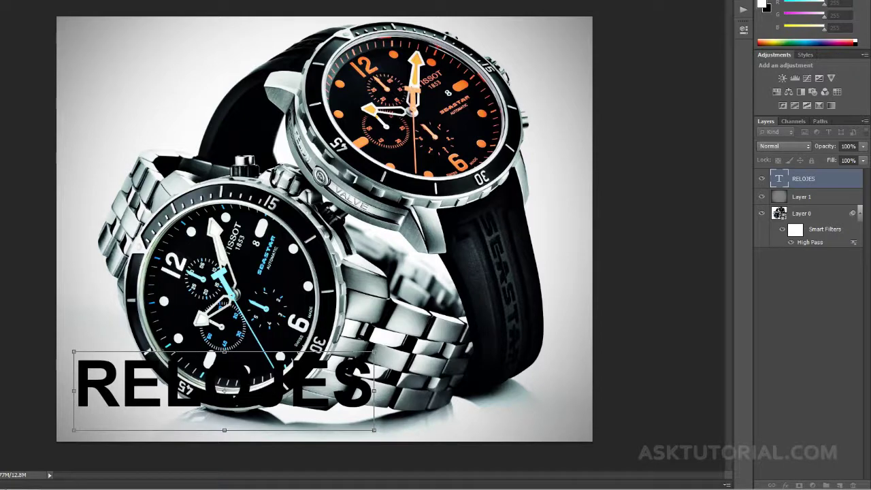
pyautogui.press('Return')
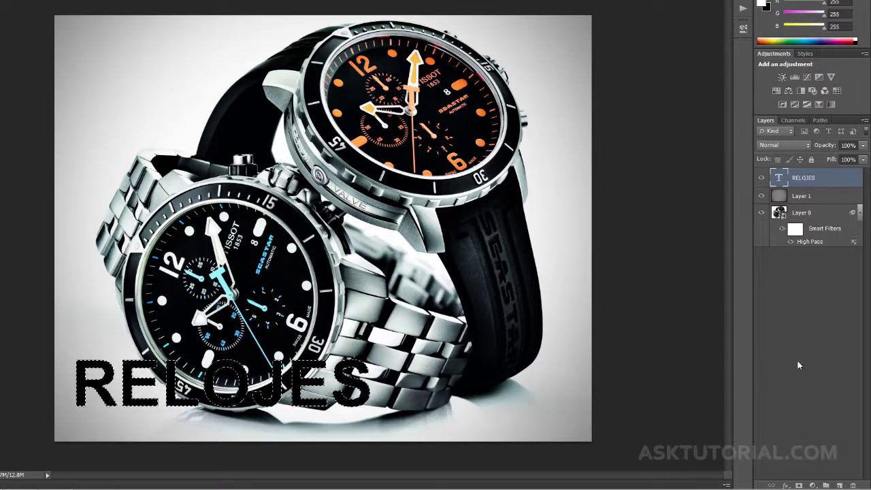
# - With the title's outline selected, add a new layer and fill the letters with the linear Copper gradient
pyautogui.click(839, 485)
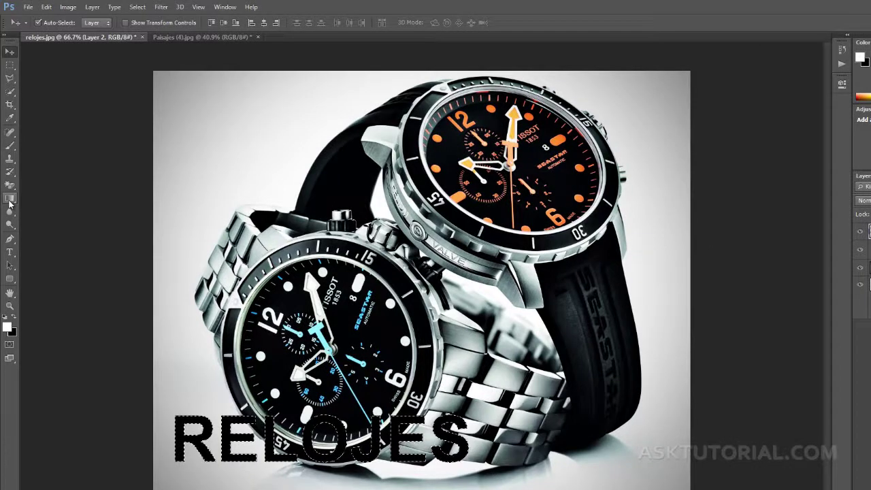
pyautogui.click(10, 200)
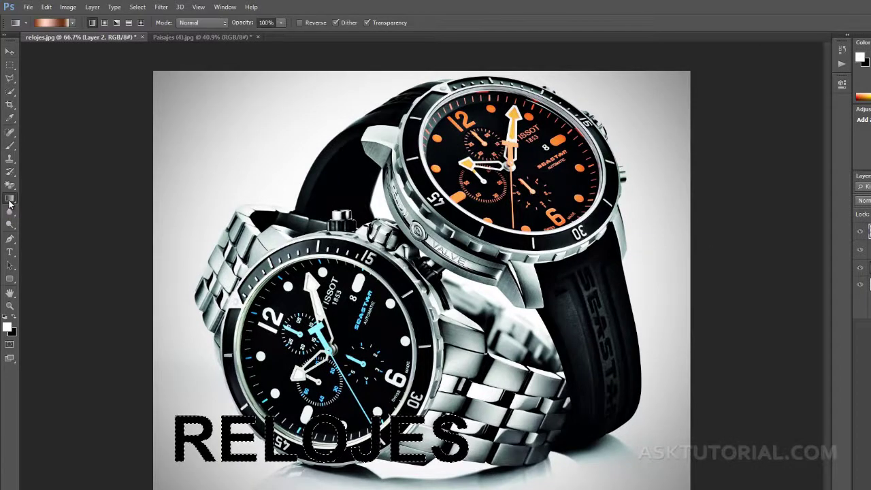
pyautogui.click(52, 22)
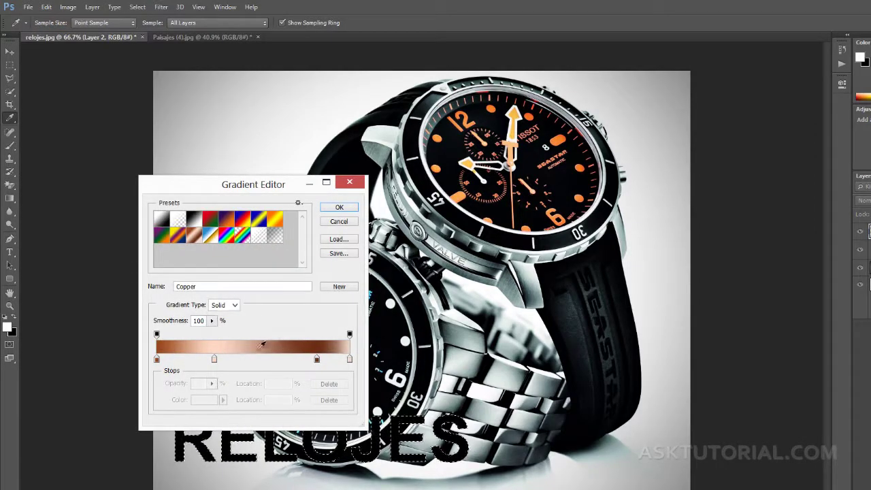
pyautogui.click(349, 182)
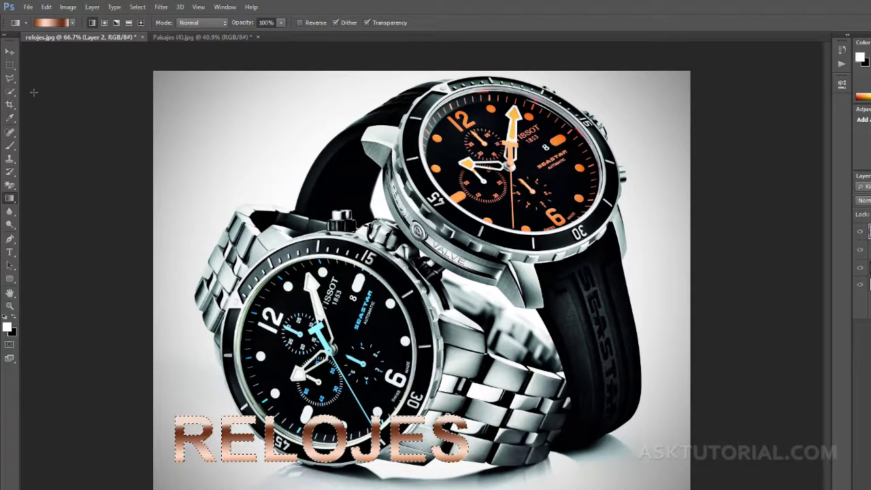
# - Shift the deselected copper lettering slightly up and left of the black title so the black letters act as its shadow
pyautogui.click(14, 54)
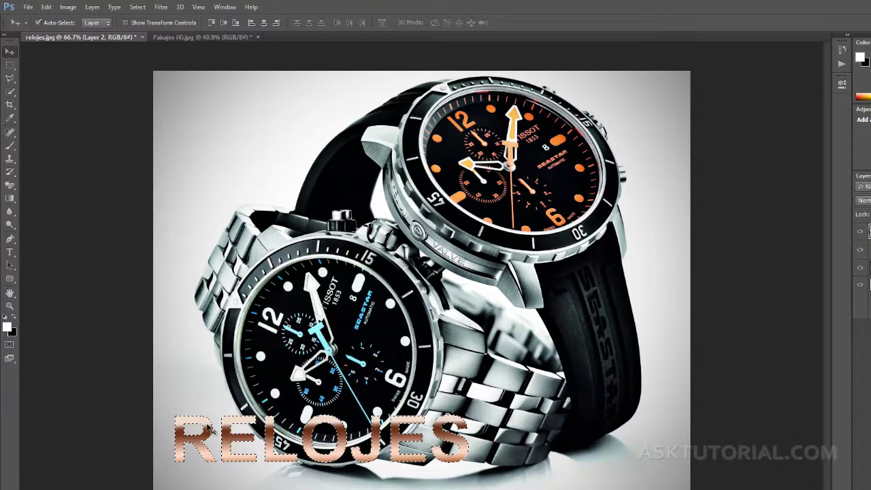
pyautogui.moveTo(204, 442); pyautogui.dragTo(205, 415)
pyautogui.moveTo(217, 374); pyautogui.dragTo(216, 387)
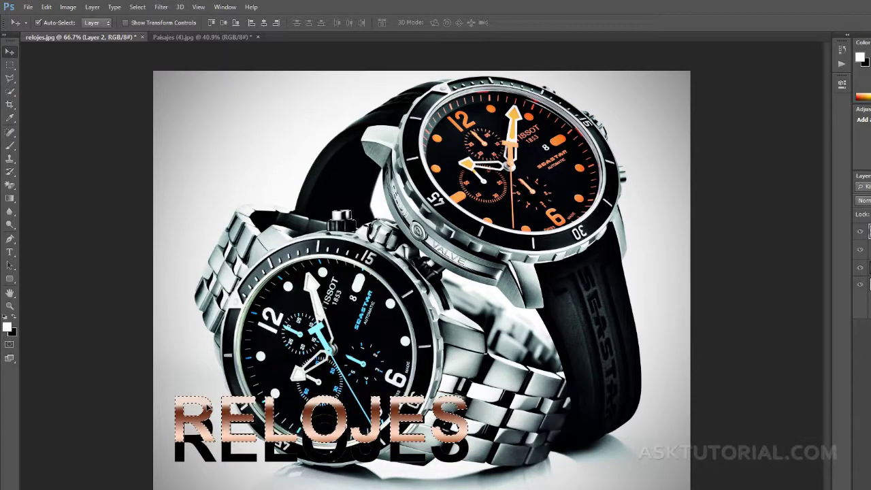
pyautogui.moveTo(231, 436); pyautogui.dragTo(231, 454)
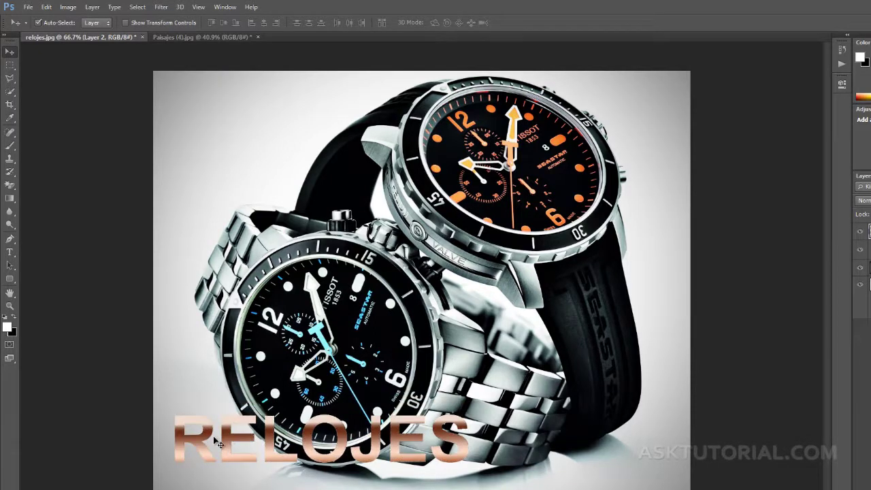
pyautogui.moveTo(213, 435); pyautogui.dragTo(197, 446)
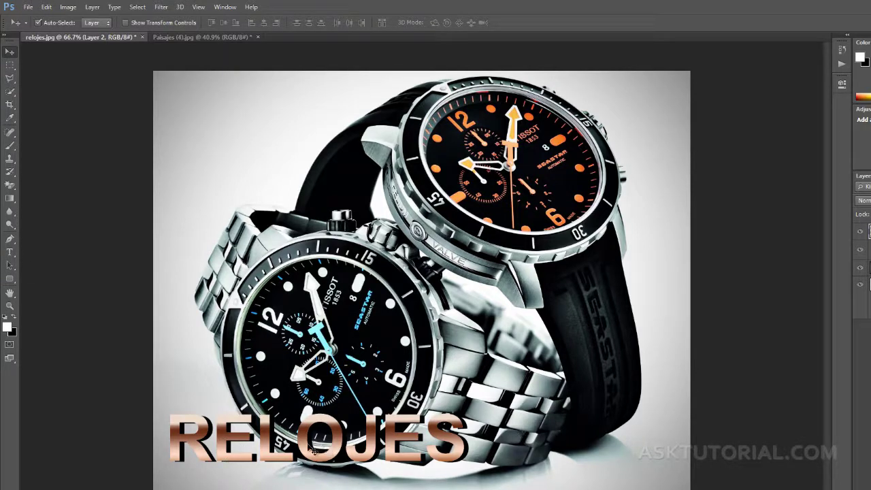
# - Add the vertical text "HOLA" in the light area above the front watch using the Vertical Type tool
pyautogui.click(9, 253)
pyautogui.rightClick(10, 253)
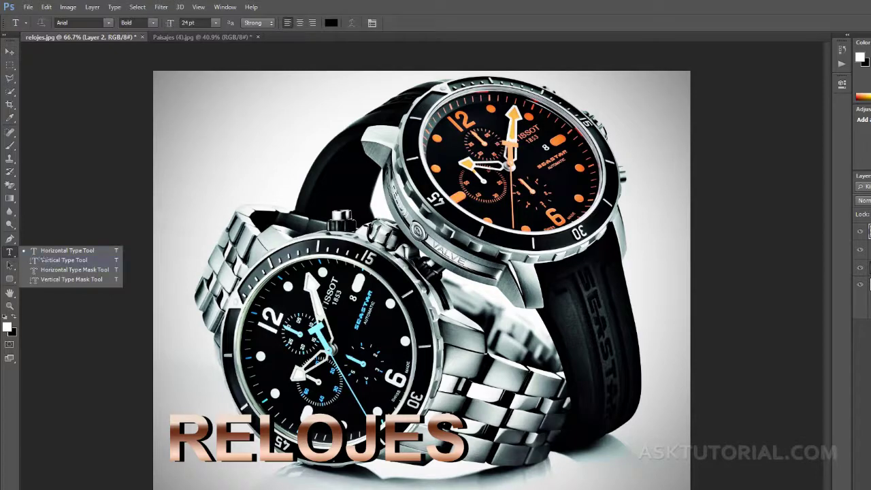
pyautogui.click(43, 259)
pyautogui.rightClick(12, 255)
pyautogui.click(45, 260)
pyautogui.click(211, 117)
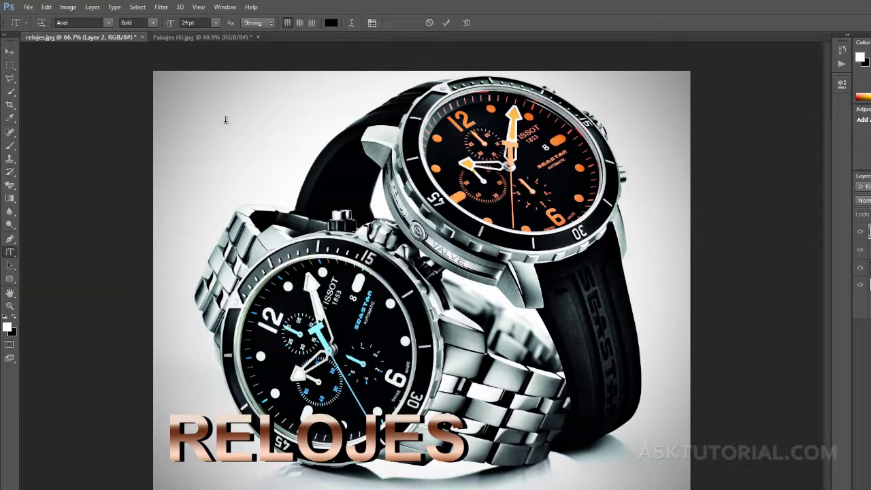
pyautogui.write('HOL')
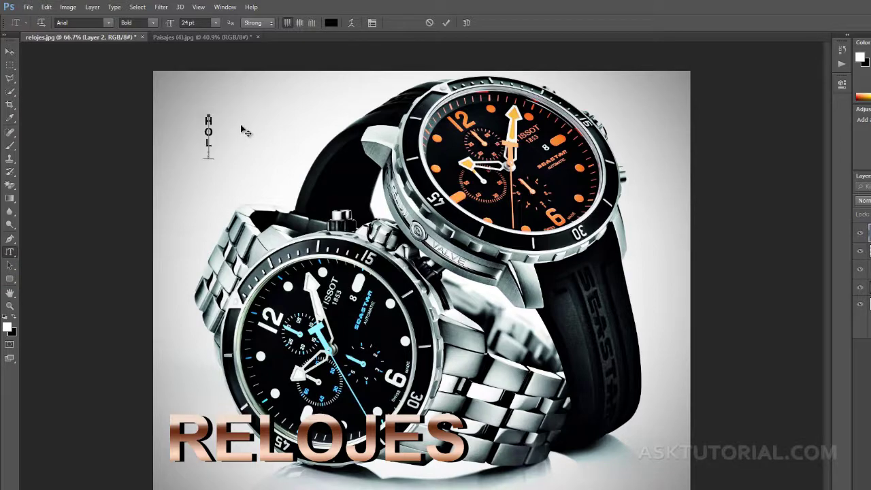
pyautogui.press('BackSpace')
pyautogui.press('BackSpace')
pyautogui.write('HOLA')
pyautogui.press('BackSpace')
pyautogui.press('BackSpace')
pyautogui.press('BackSpace')
pyautogui.press('BackSpace')
pyautogui.write('HOLA')
pyautogui.click(9, 51)
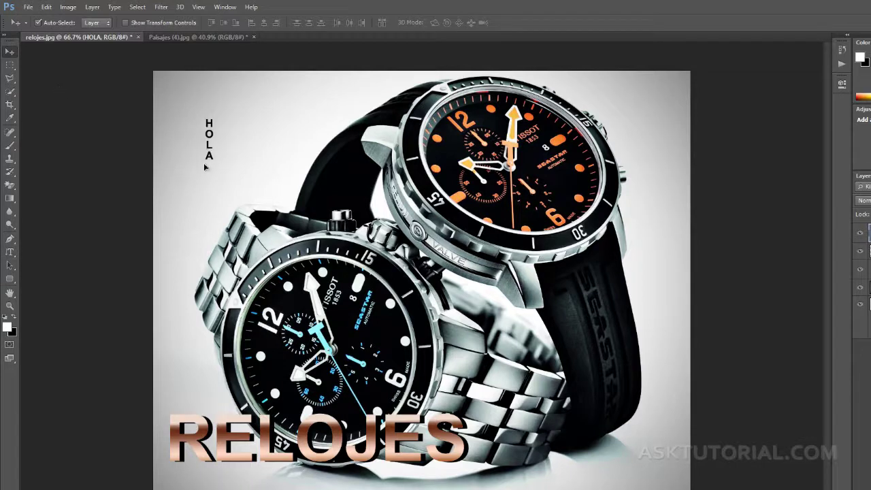
# - Scale the vertical HOLA text to about 260% and move it closer to the photo's left edge
pyautogui.moveTo(204, 167); pyautogui.dragTo(203, 192)
pyautogui.hotkey('ctrl', 't')
pyautogui.moveTo(215, 142); pyautogui.dragTo(274, 88)
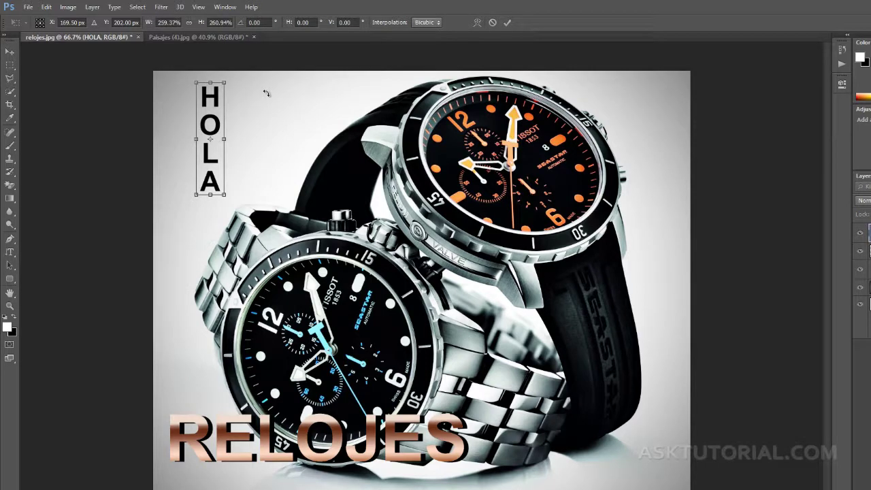
pyautogui.click(507, 22)
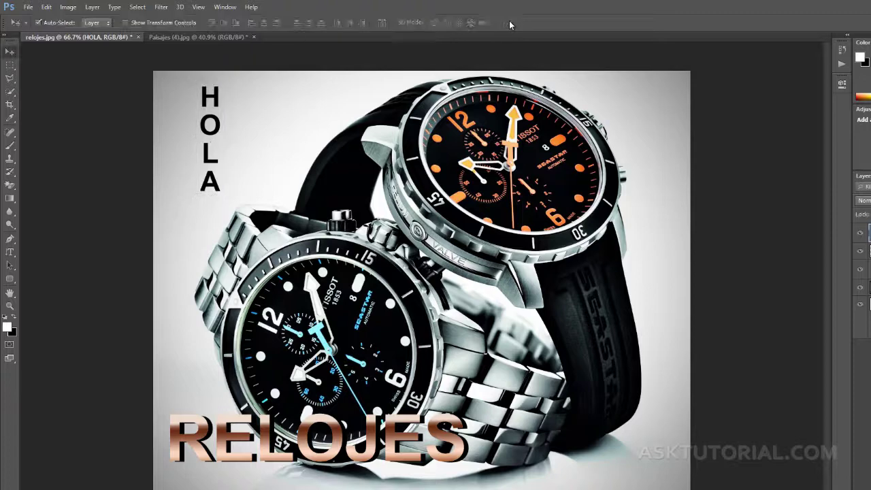
pyautogui.moveTo(218, 136); pyautogui.dragTo(205, 136)
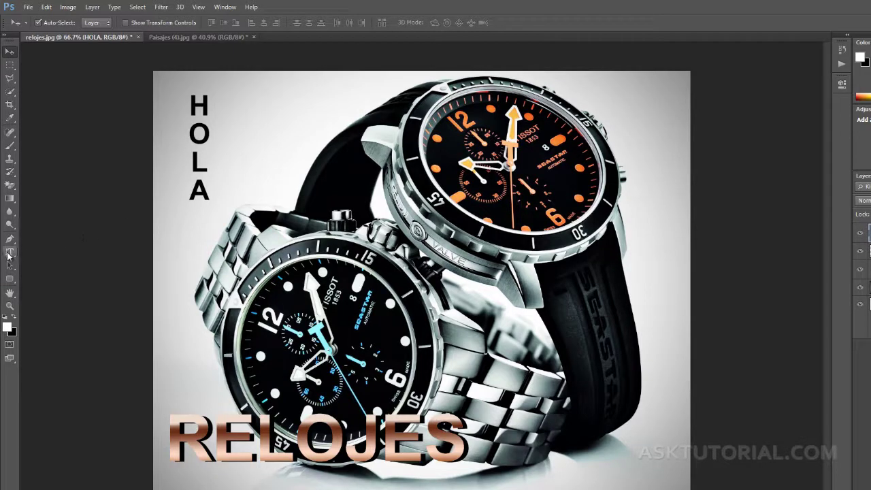
# - Select all of the vertical HOLA text and try other font families on it, ending with Birch Std
pyautogui.click(9, 253)
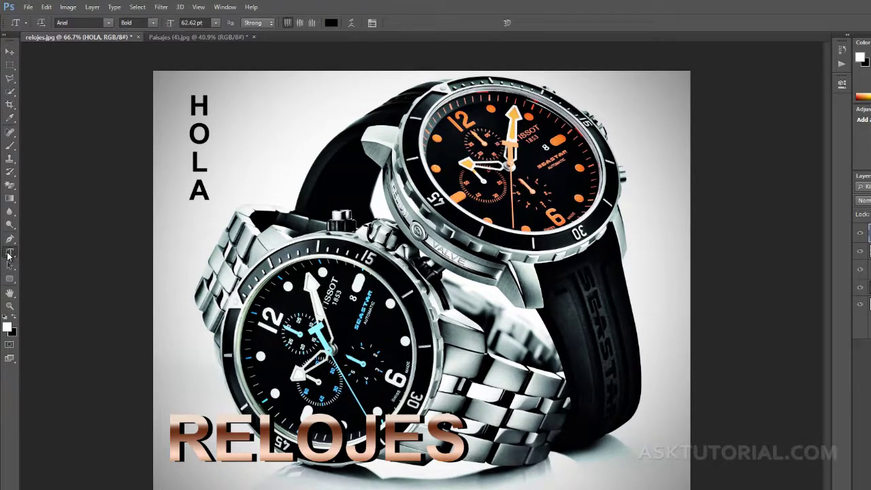
pyautogui.moveTo(199, 95); pyautogui.dragTo(200, 205)
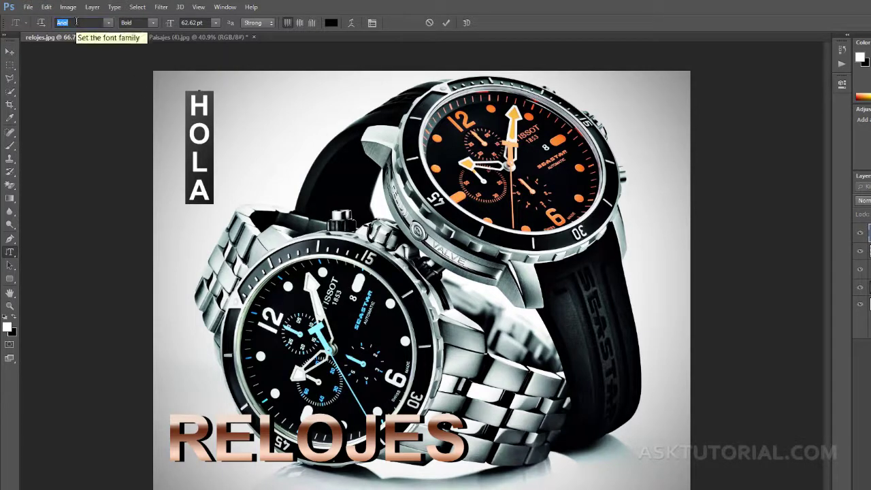
pyautogui.scroll(-8, 76, 21)
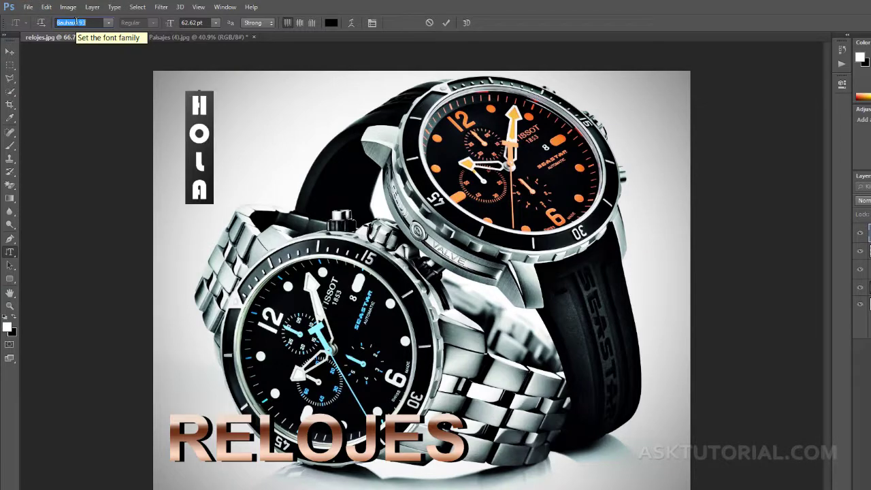
pyautogui.scroll(-4, 76, 21)
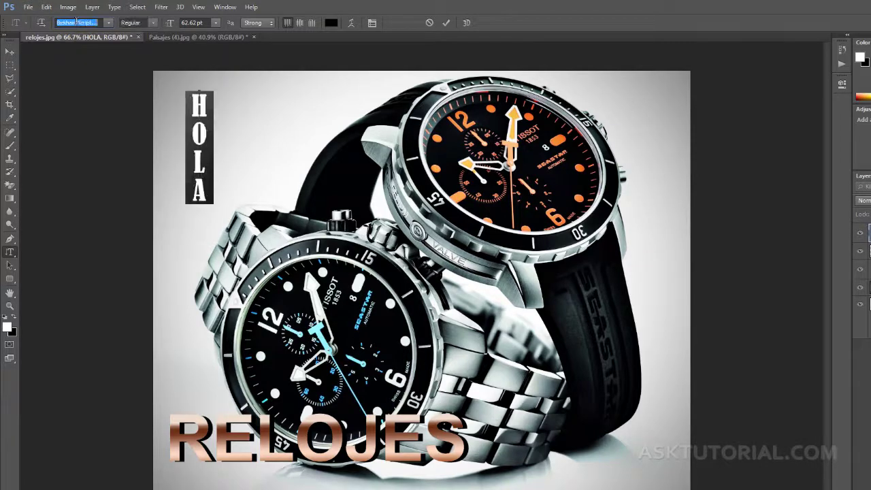
pyautogui.scroll(-1, 76, 22)
pyautogui.click(109, 23)
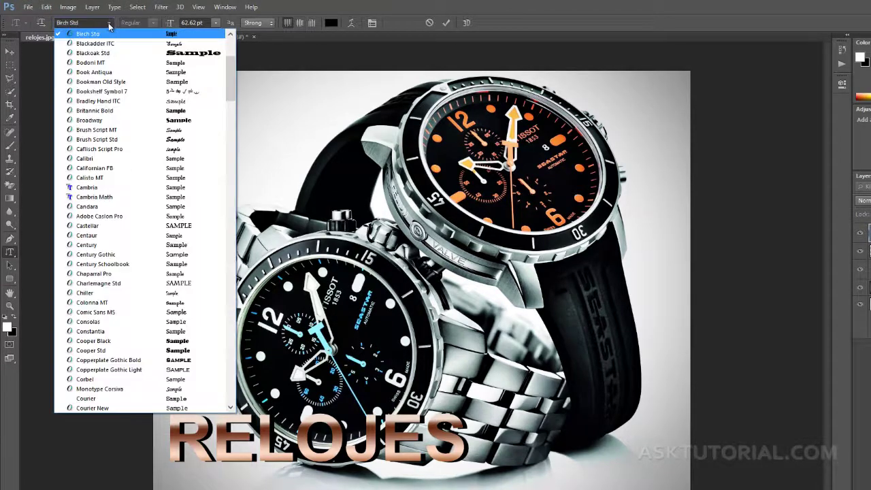
pyautogui.moveTo(231, 66); pyautogui.dragTo(286, 10)
pyautogui.click(286, 9)
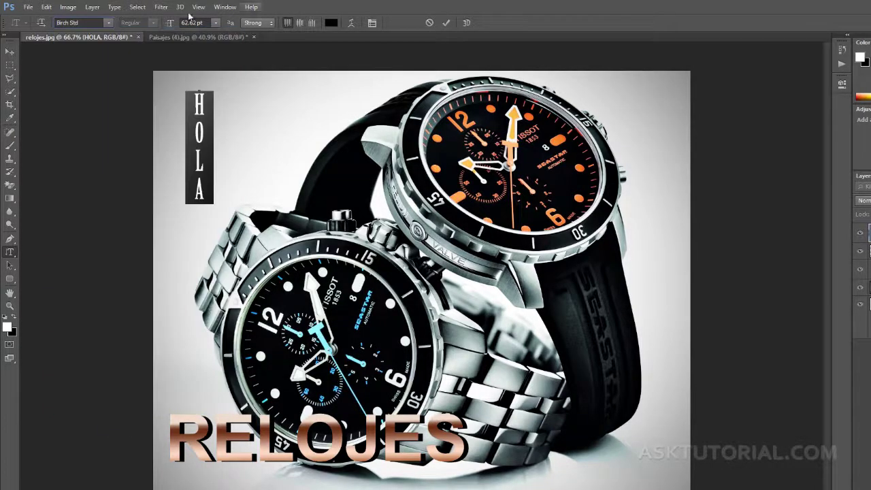
# - Set the selected HOLA text's font to Arial with the Bold style
pyautogui.click(108, 23)
pyautogui.scroll(5, 136, 81)
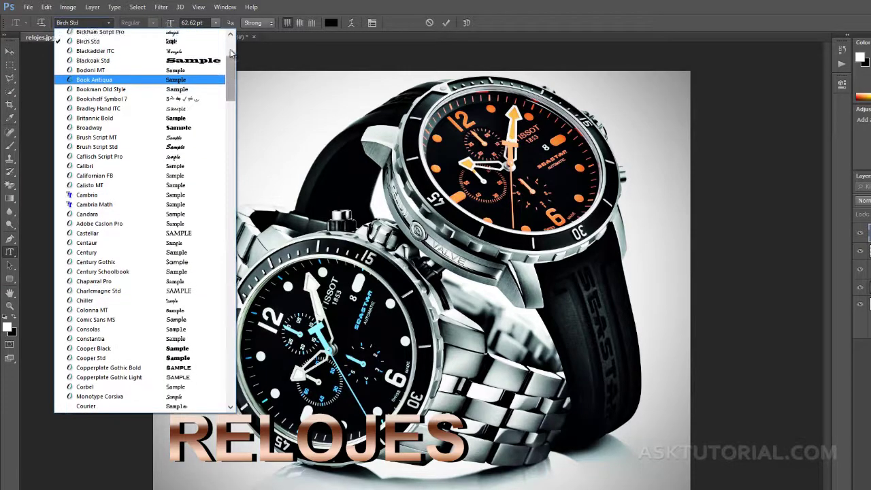
pyautogui.click(125, 90)
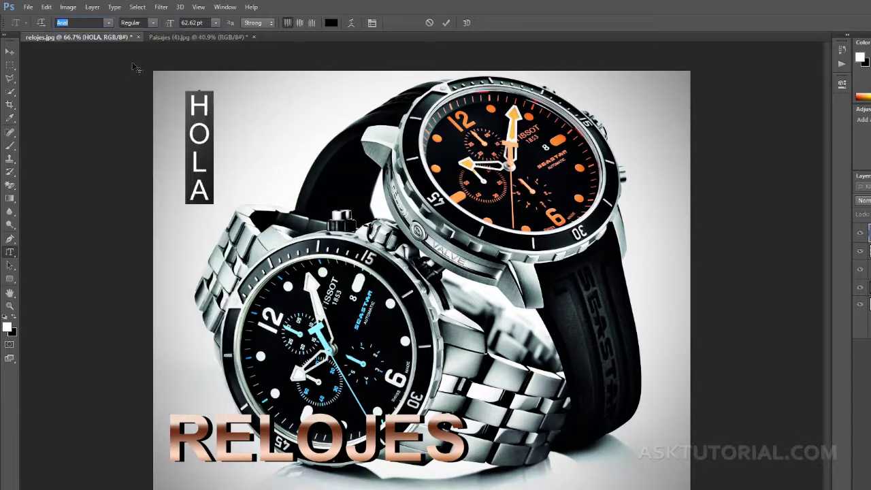
pyautogui.click(153, 25)
pyautogui.click(142, 62)
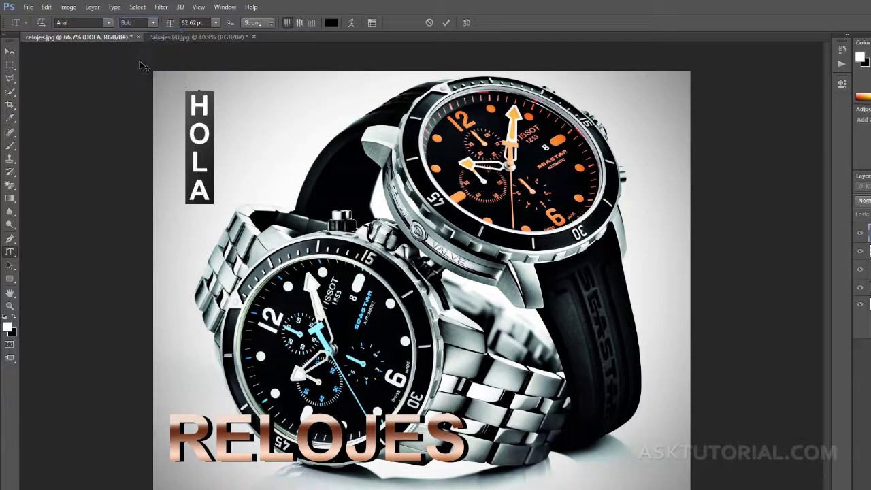
# - Set the selected vertical HOLA text to Italic at 80.62 pt, commit it, and move it nearer the photo's left edge
pyautogui.click(153, 24)
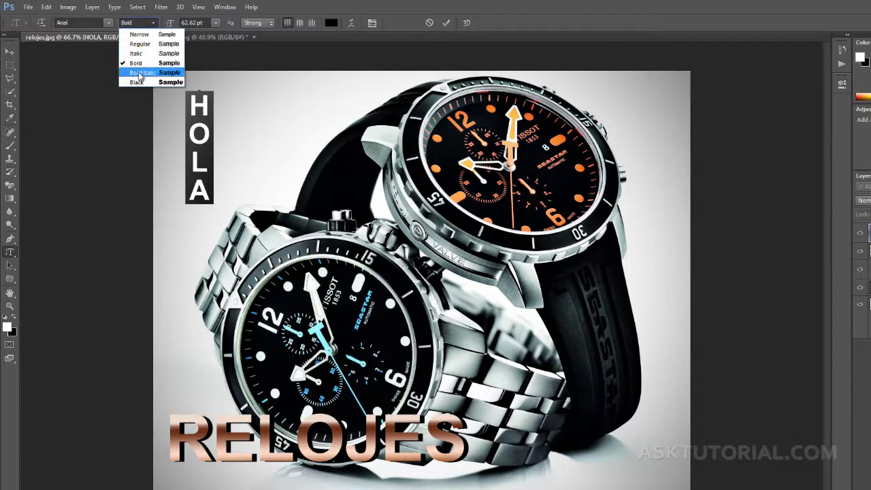
pyautogui.click(137, 54)
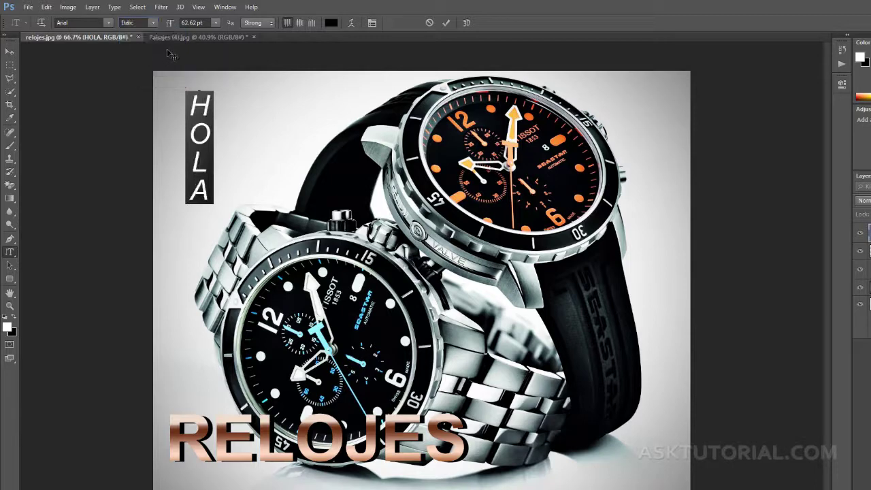
pyautogui.moveTo(171, 23); pyautogui.dragTo(193, 29)
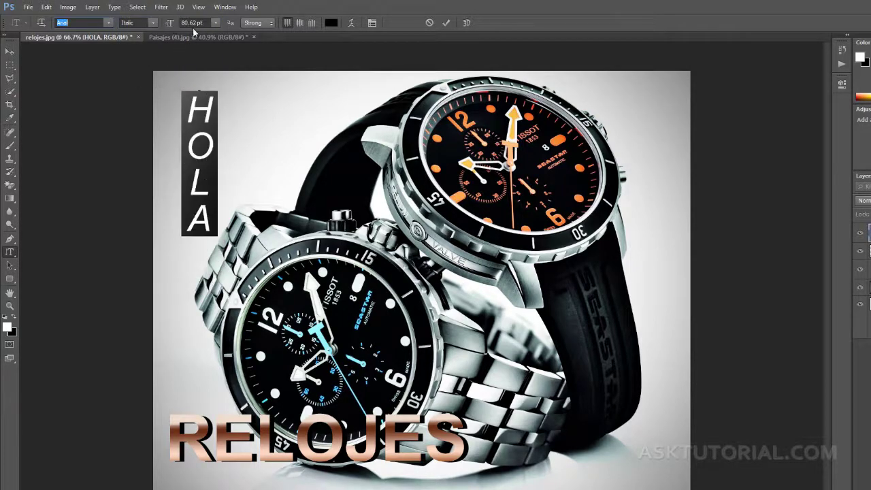
pyautogui.click(215, 23)
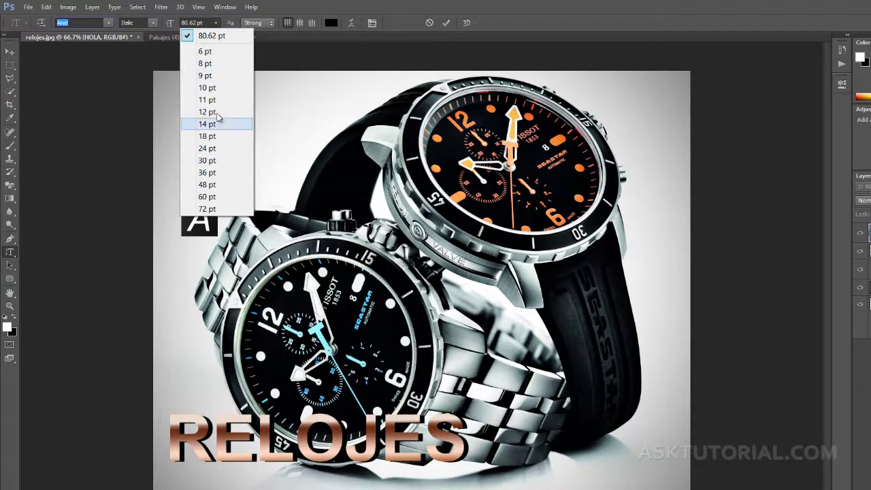
pyautogui.click(295, 5)
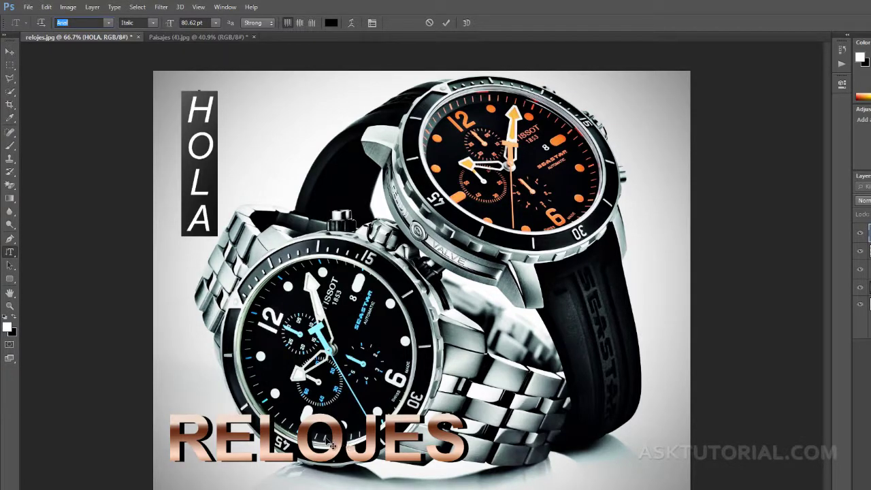
pyautogui.click(446, 23)
pyautogui.click(9, 51)
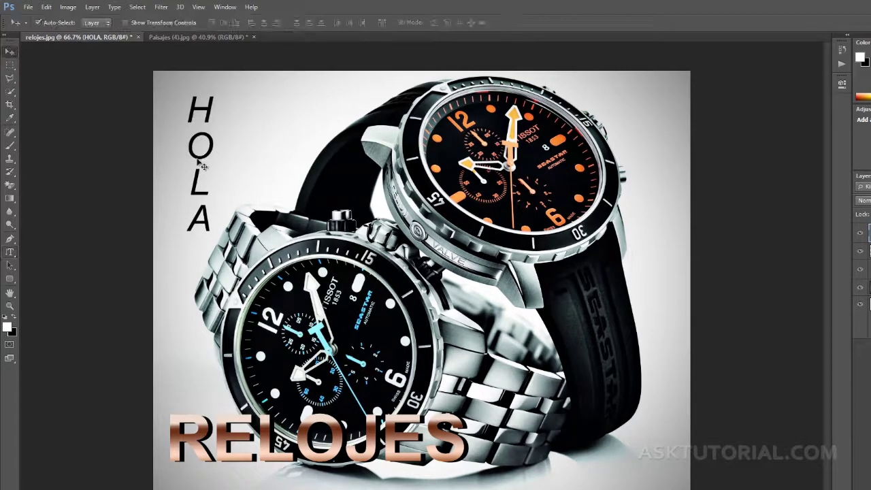
pyautogui.moveTo(205, 166); pyautogui.dragTo(186, 164)
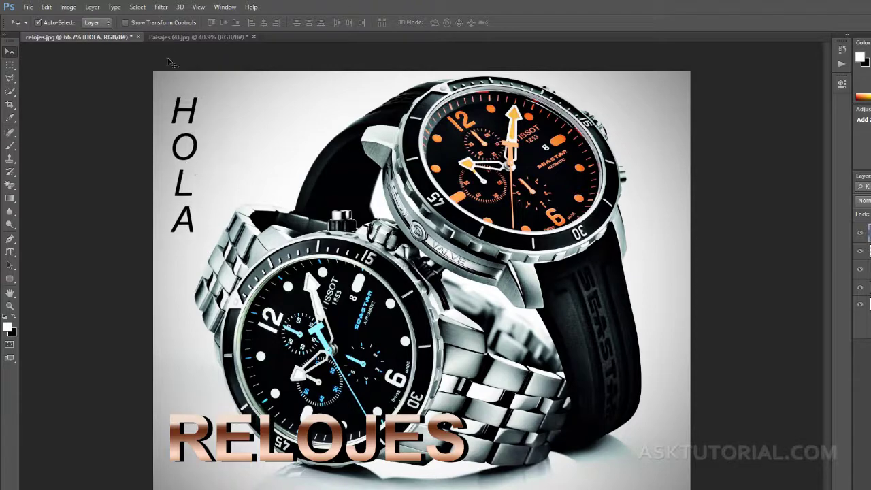
# - Switch to Paisajes (4).jpg and enter HOLA left of the main trunk with the Horizontal Type Mask tool
pyautogui.click(167, 38)
pyautogui.moveTo(9, 252); pyautogui.dragTo(55, 267)
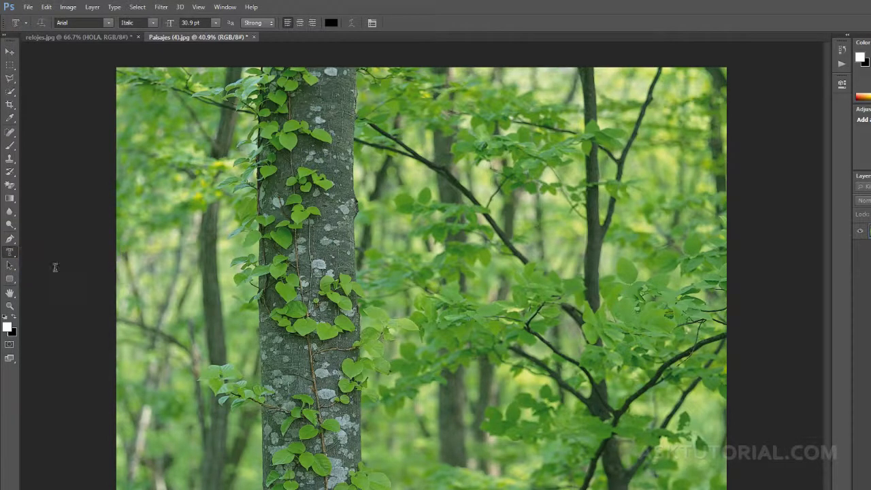
pyautogui.click(166, 259)
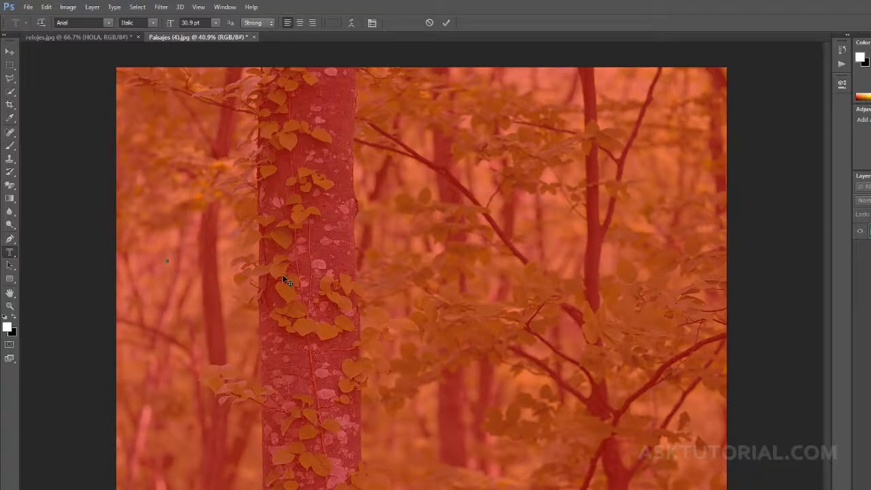
pyautogui.write('HOLA')
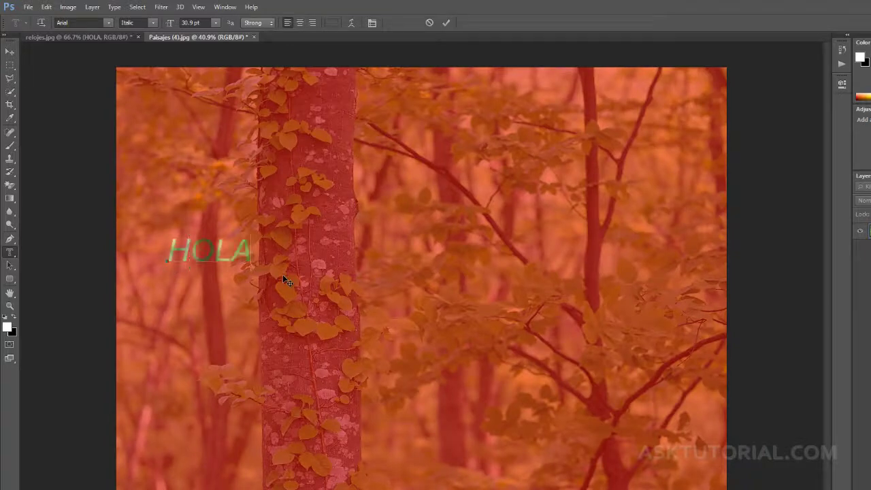
# - Set the HOLA mask text to Bold at 62.9 pt and commit it as a selection
pyautogui.click(153, 24)
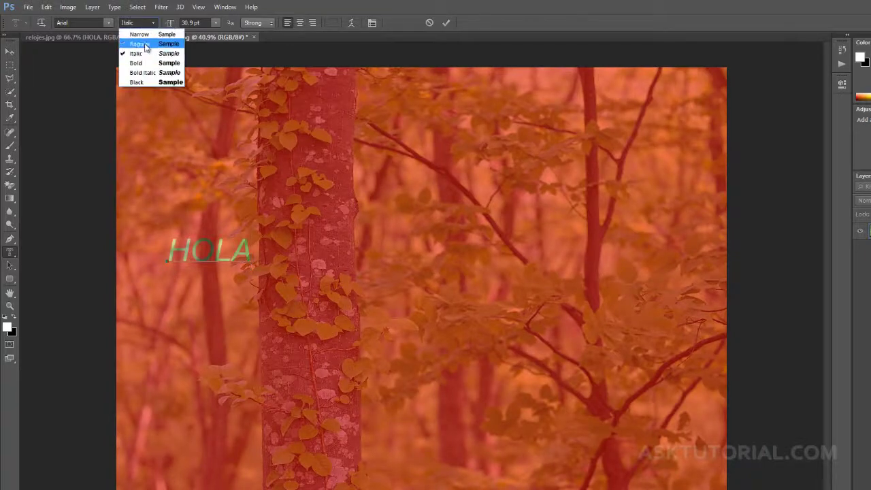
pyautogui.click(144, 63)
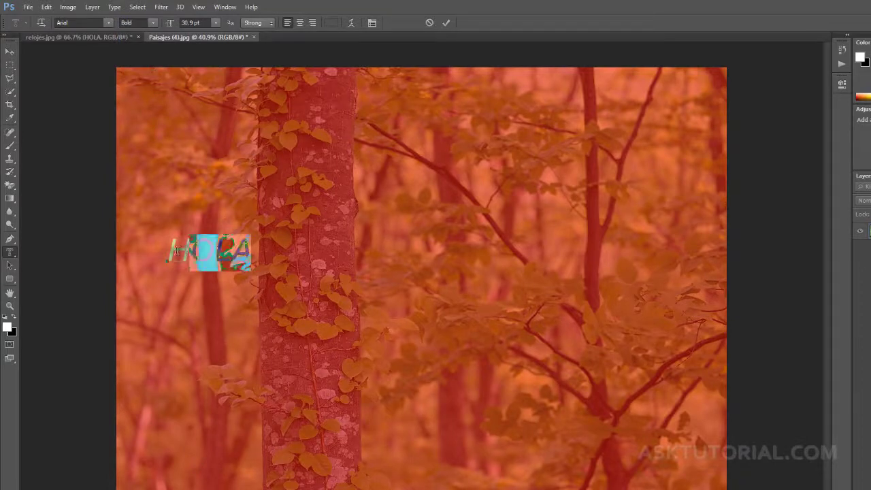
pyautogui.click(153, 22)
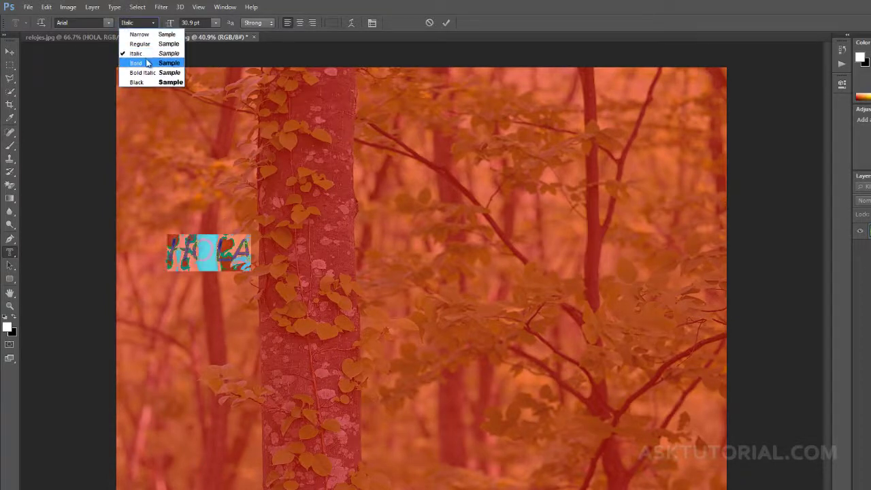
pyautogui.click(160, 61)
pyautogui.moveTo(169, 25); pyautogui.dragTo(184, 29)
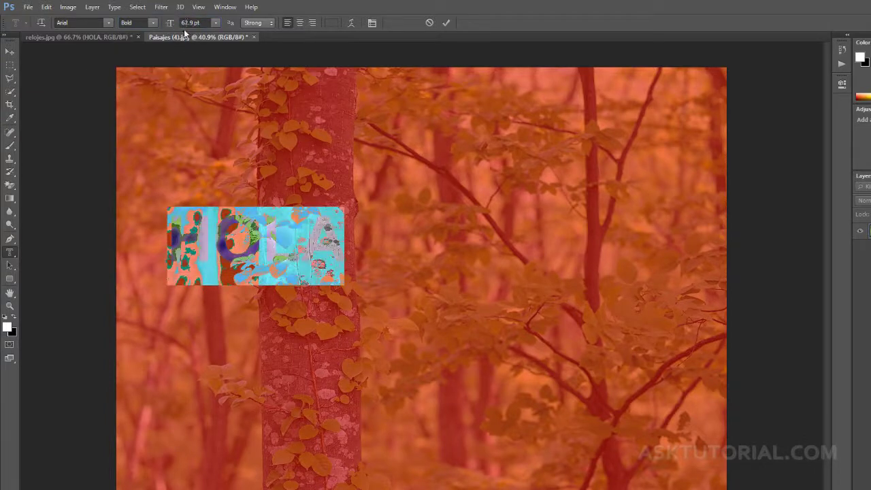
pyautogui.click(446, 23)
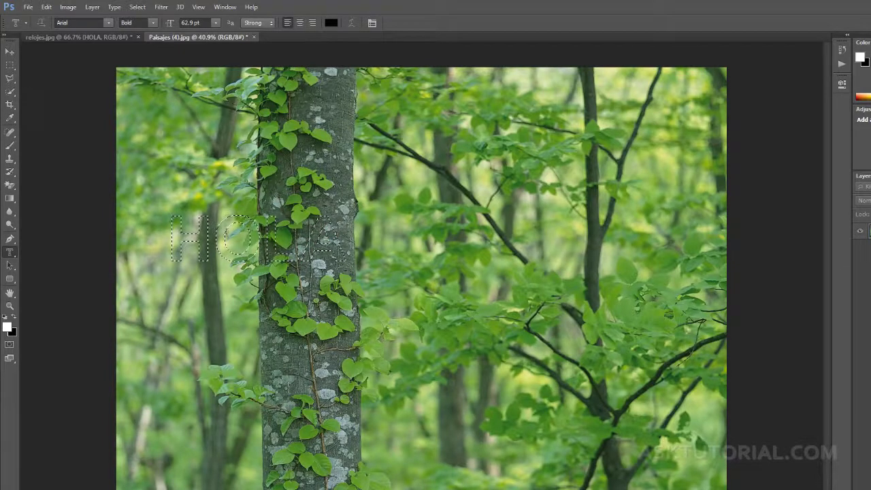
# - Copy the HOLA-shaped piece of forest into relojes.jpg with the Move tool and position it across the upper part of the photo
pyautogui.click(9, 52)
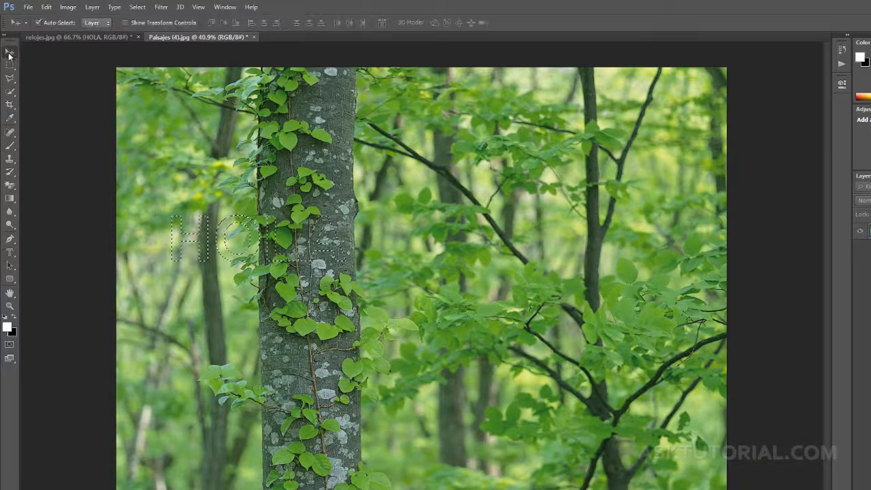
pyautogui.moveTo(173, 235); pyautogui.dragTo(233, 139)
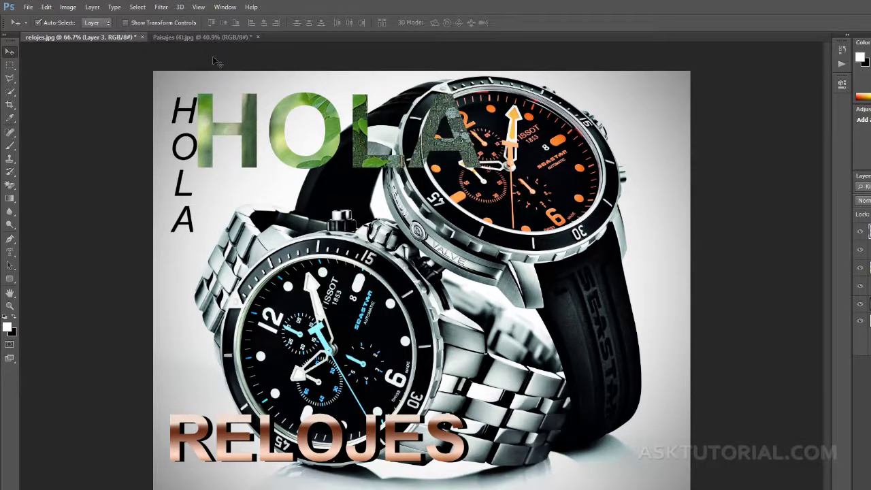
pyautogui.click(204, 38)
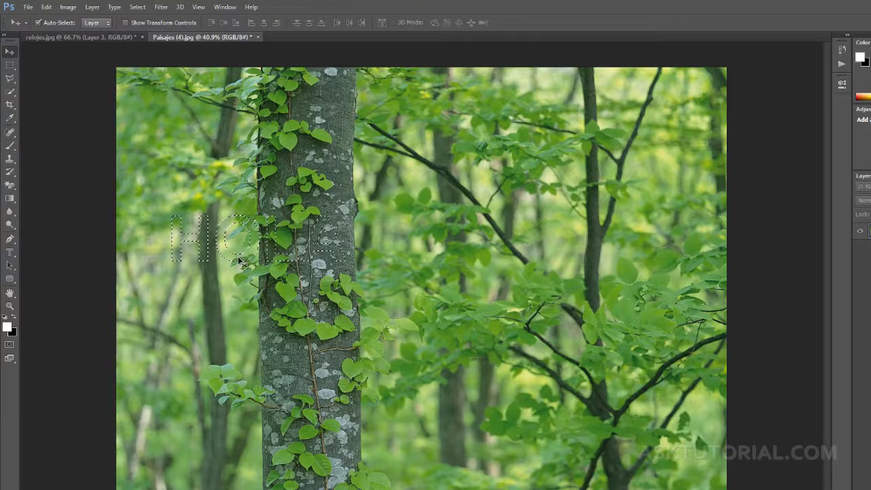
pyautogui.click(85, 37)
pyautogui.moveTo(326, 158)
pyautogui.mouseDown()
pyautogui.moveTo(325, 230)
pyautogui.moveTo(325, 175)
pyautogui.mouseUp()
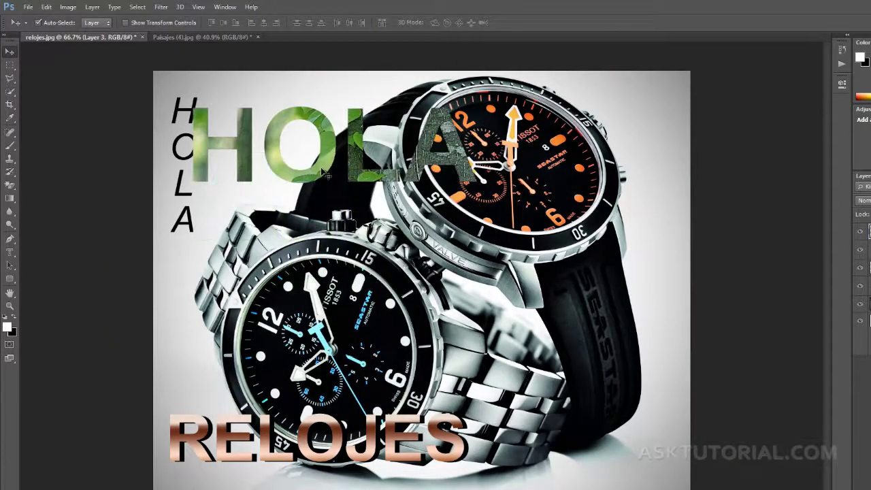
# - Scale the forest-filled HOLA to about 55% and move it to the photo's top edge, beside the vertical HOLA
pyautogui.hotkey('ctrl', 't')
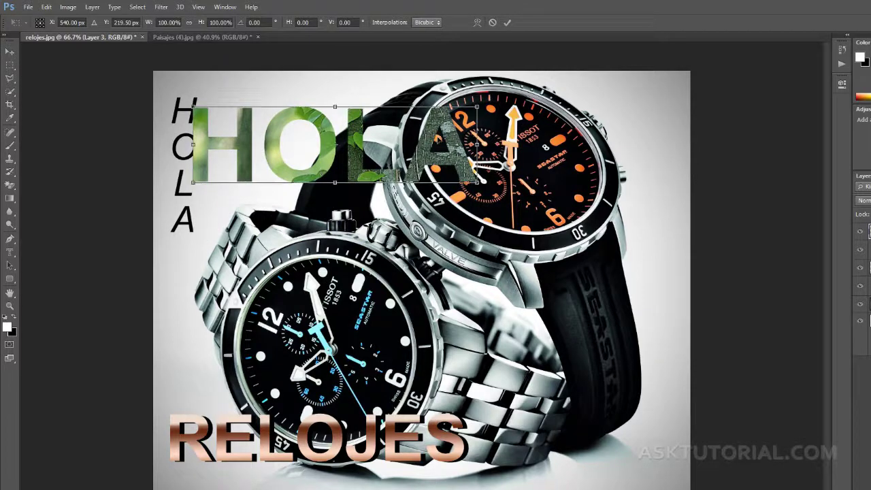
pyautogui.moveTo(477, 107); pyautogui.dragTo(349, 141)
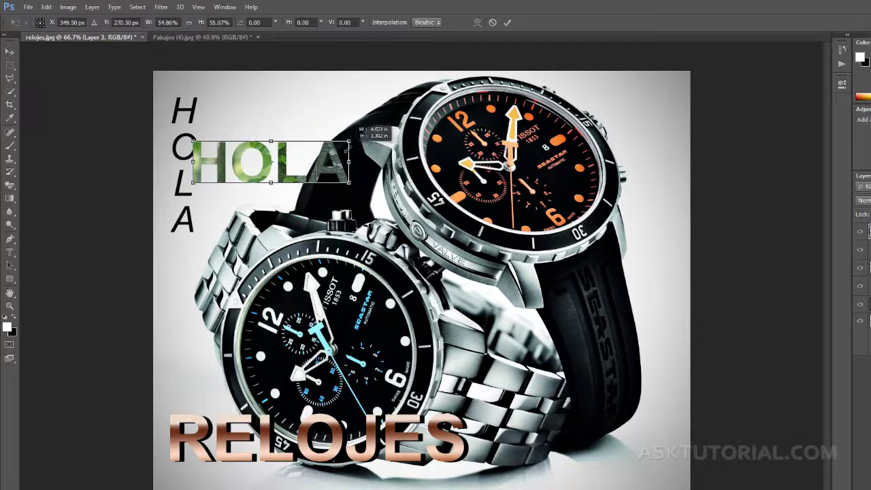
pyautogui.moveTo(293, 164); pyautogui.dragTo(320, 98)
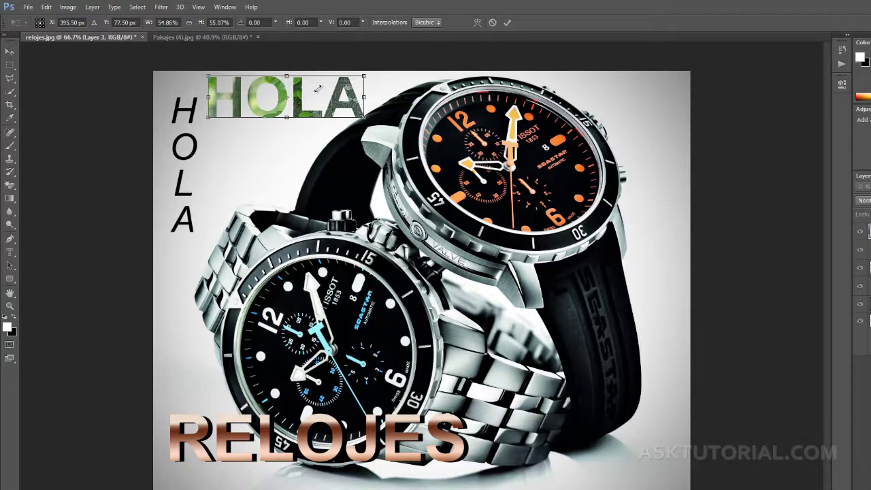
pyautogui.click(507, 23)
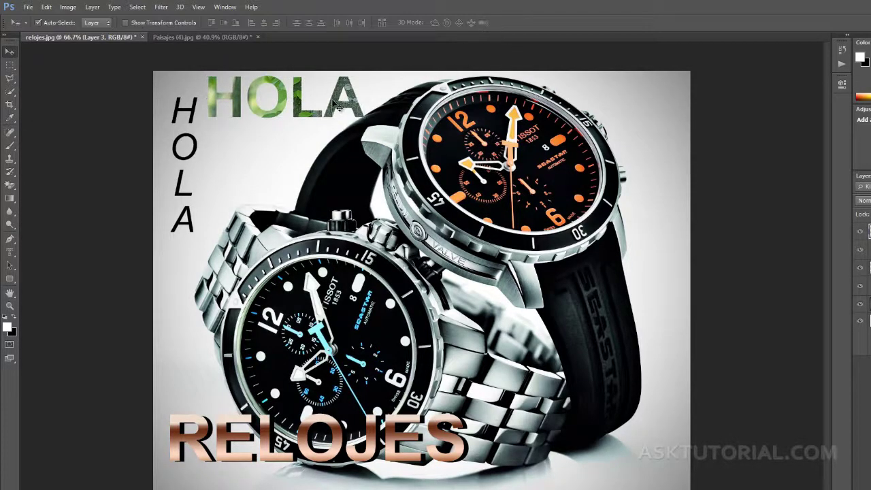
pyautogui.moveTo(336, 103); pyautogui.dragTo(333, 104)
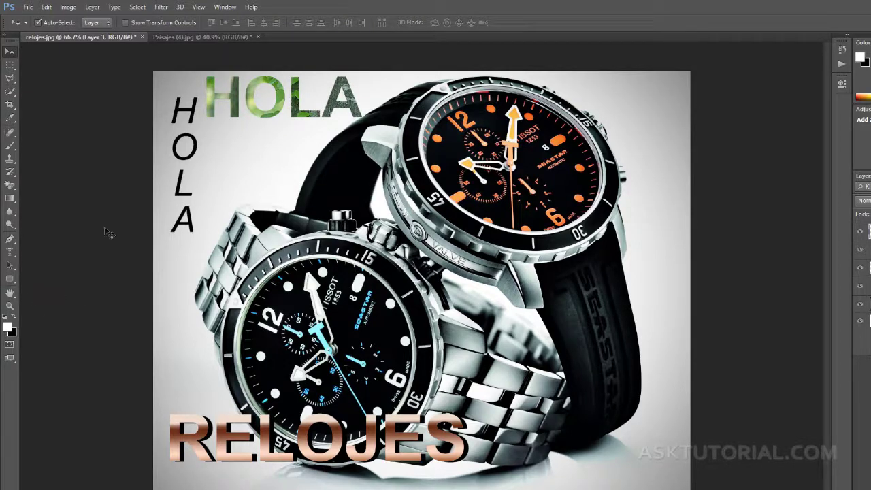
# - Draw a horizontal paragraph text box about 6 in square over the metal bracelet and fill it with placeholder letters starting SAFDDSFSDF
pyautogui.click(10, 254)
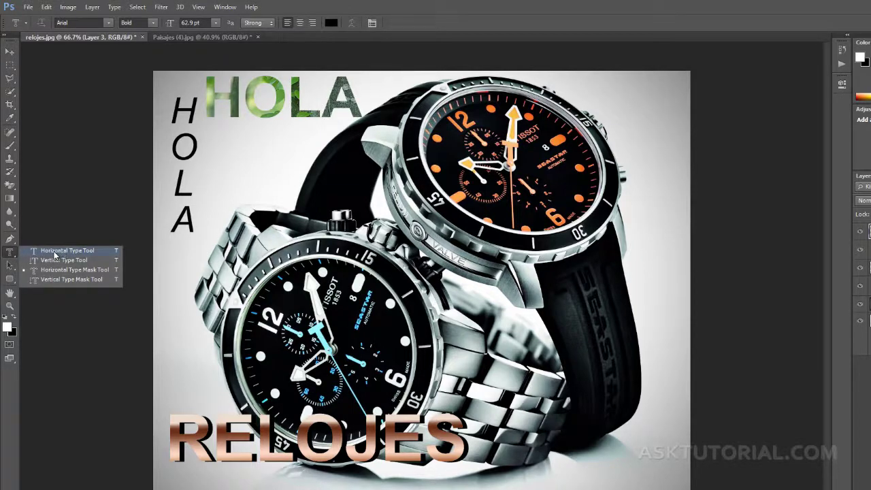
pyautogui.click(63, 252)
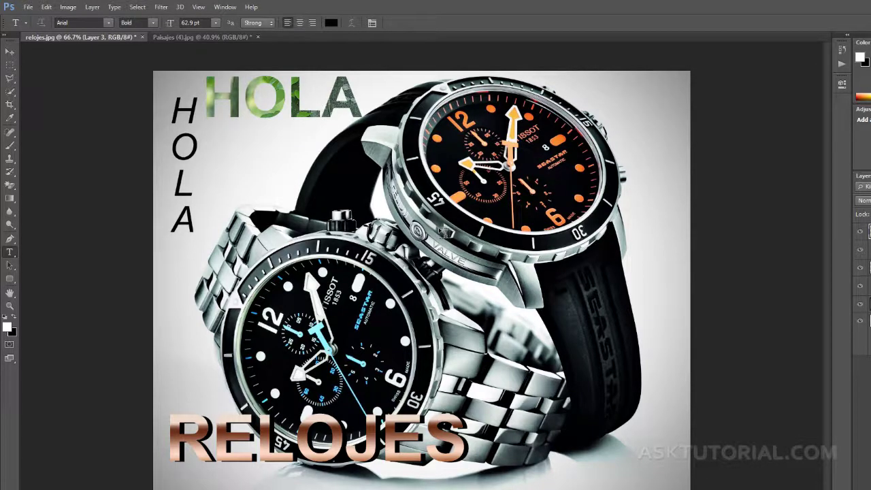
pyautogui.moveTo(443, 232); pyautogui.dragTo(618, 431)
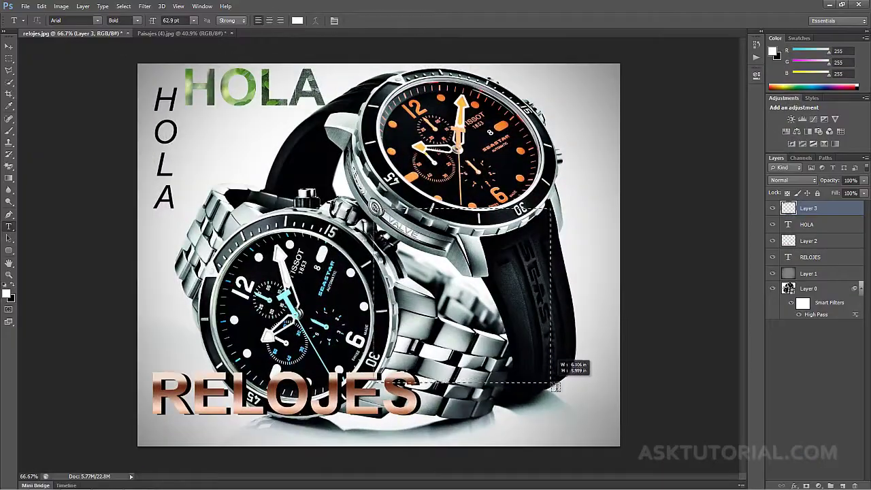
pyautogui.moveTo(555, 387); pyautogui.dragTo(552, 383)
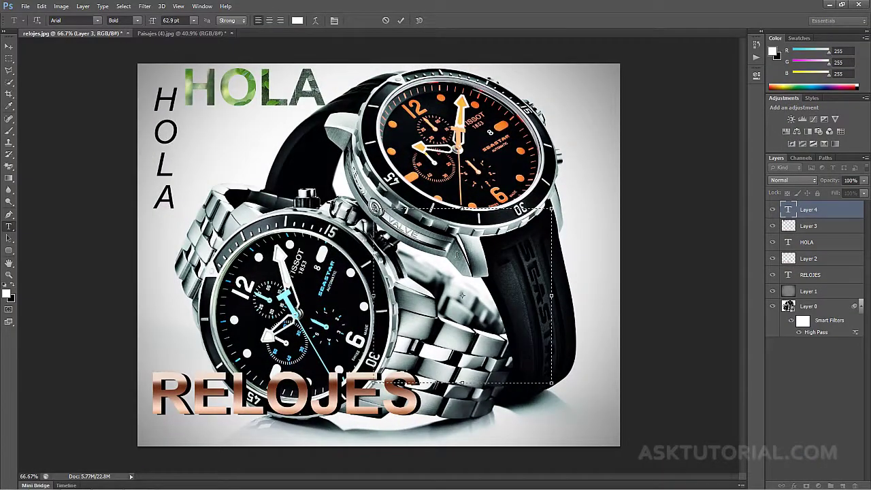
pyautogui.write('SAFDDSFSDFSDFSDFS')
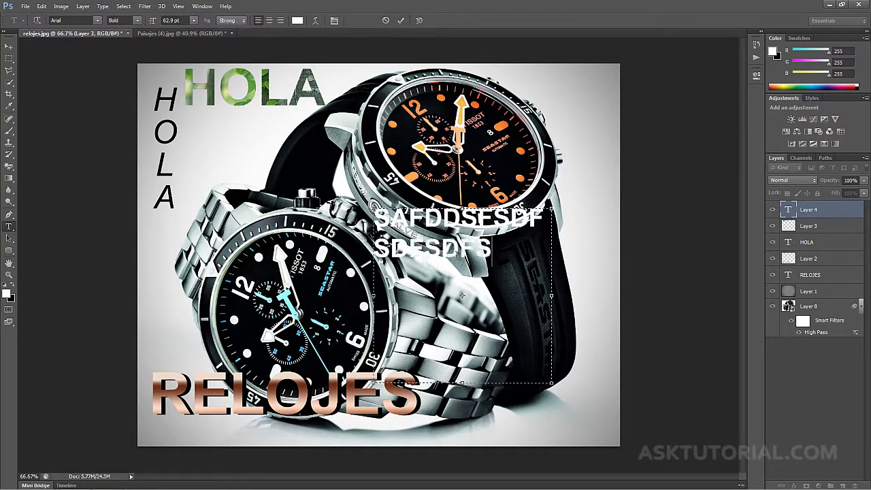
pyautogui.write('DFSSFDSFSDF')
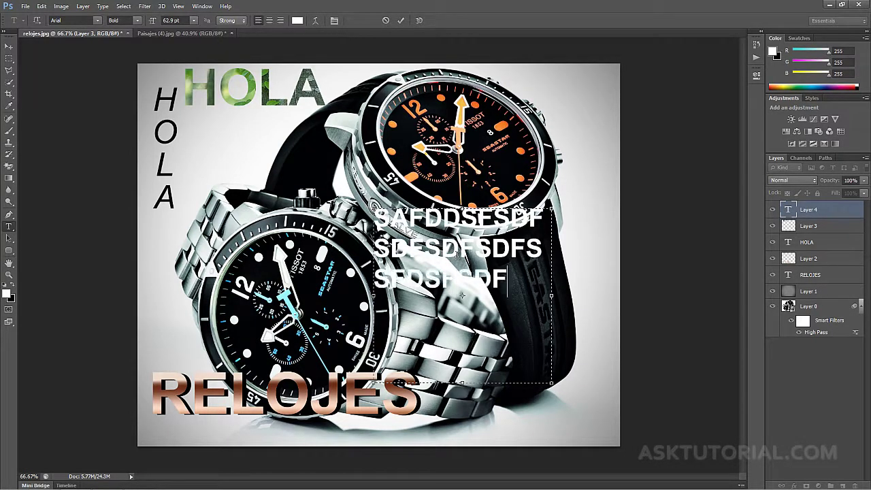
pyautogui.write('SFSDFSDFSDFSDF')
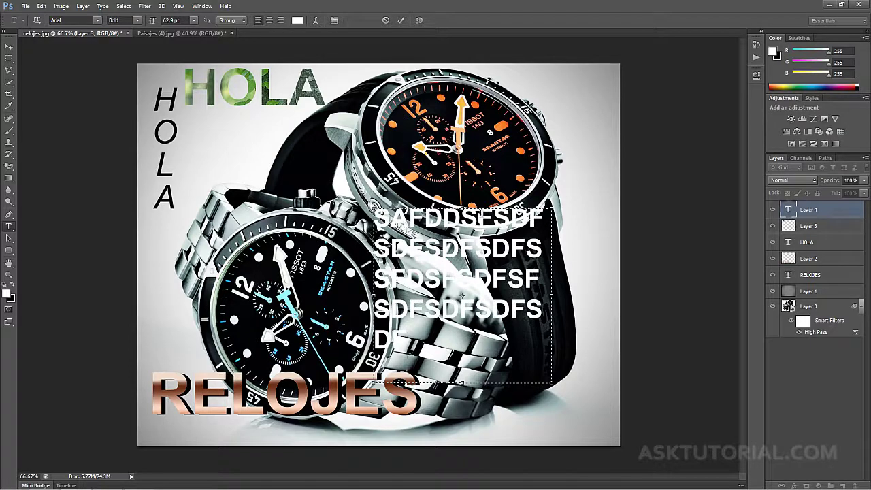
# - Recolor all of the paragraph placeholder text red and append SFSDFSDF at its end
pyautogui.moveTo(413, 341); pyautogui.dragTo(345, 218)
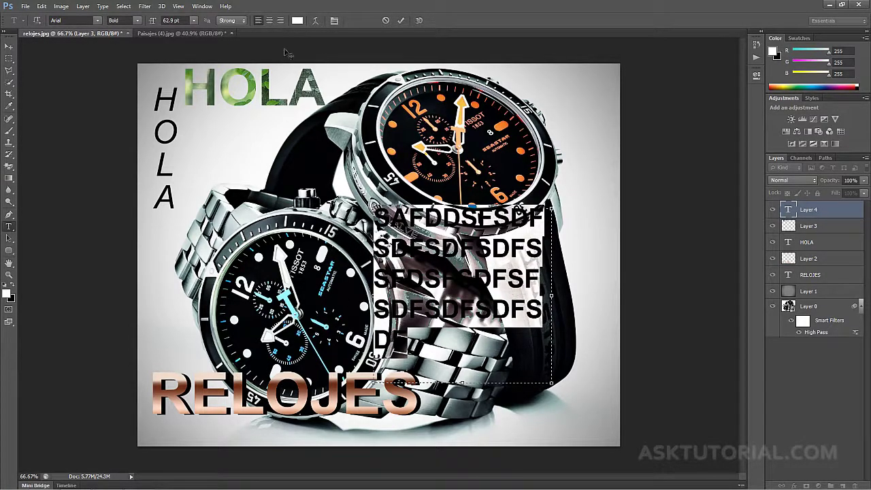
pyautogui.click(297, 21)
pyautogui.moveTo(492, 258); pyautogui.dragTo(500, 245)
pyautogui.click(598, 237)
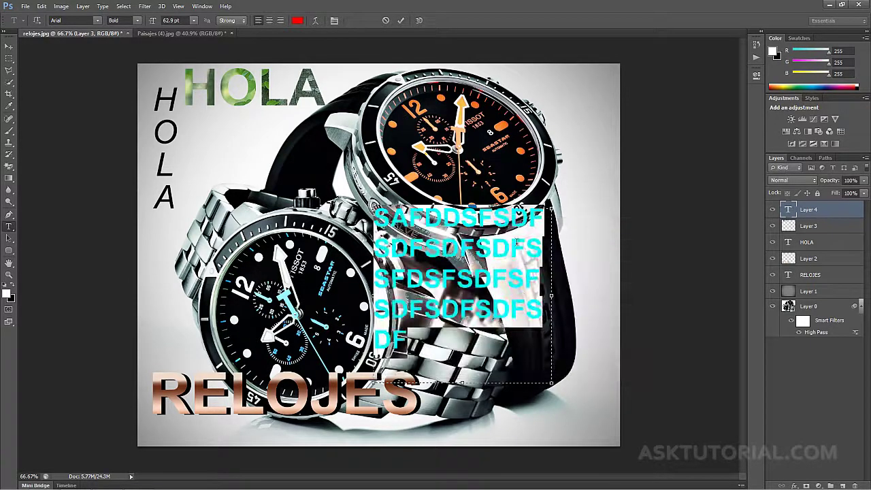
pyautogui.click(462, 294)
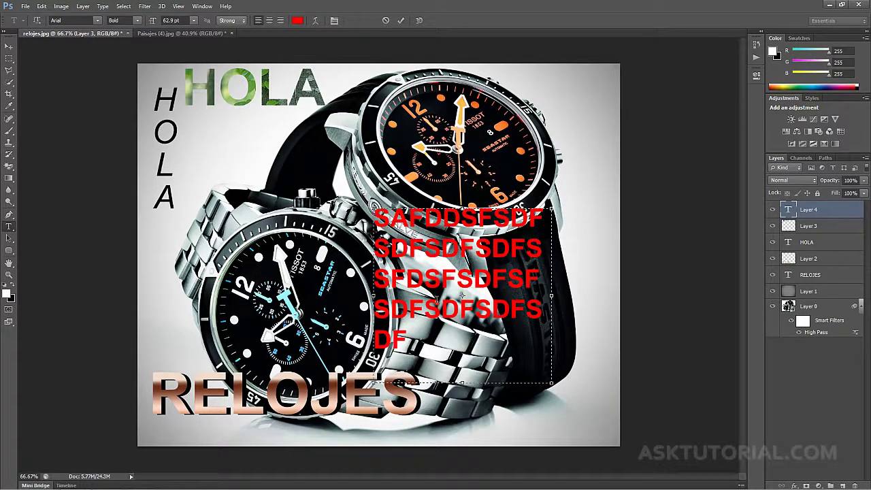
pyautogui.write('SFSDFSDF')
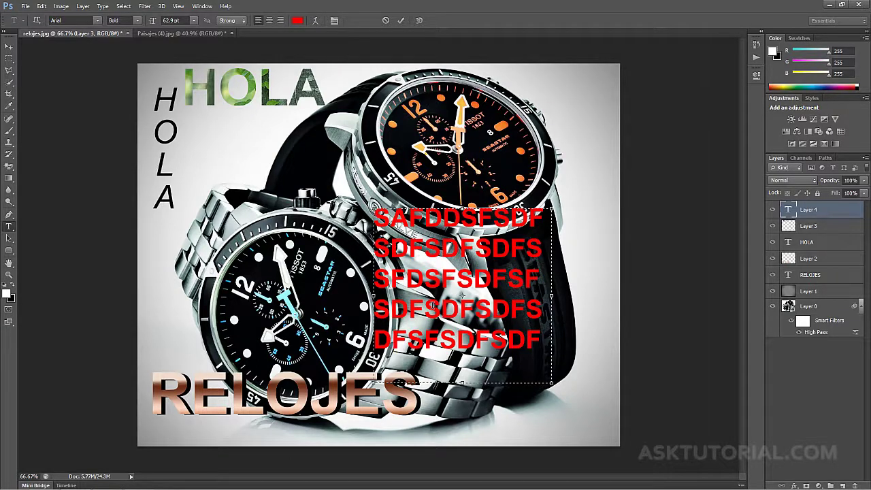
# - Commit the red paragraph text and move it down and right over the metal bracelet, beside the RELOJES title
pyautogui.click(401, 21)
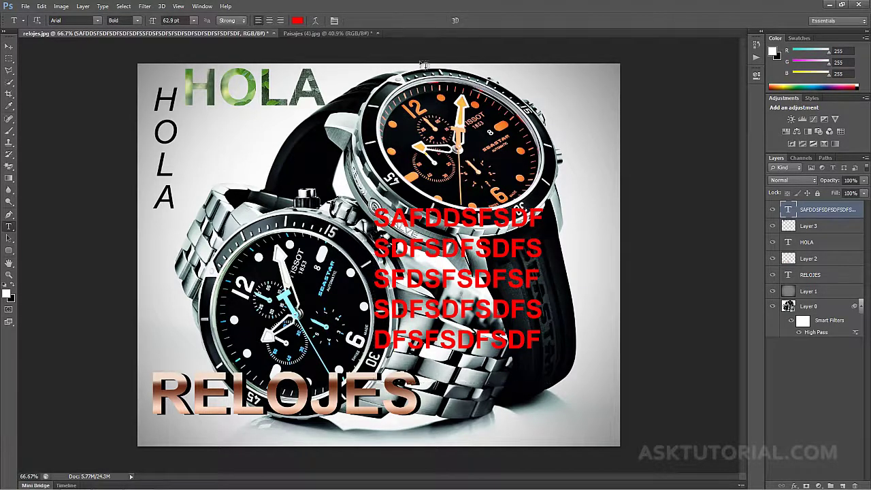
pyautogui.click(9, 47)
pyautogui.moveTo(425, 267); pyautogui.dragTo(478, 327)
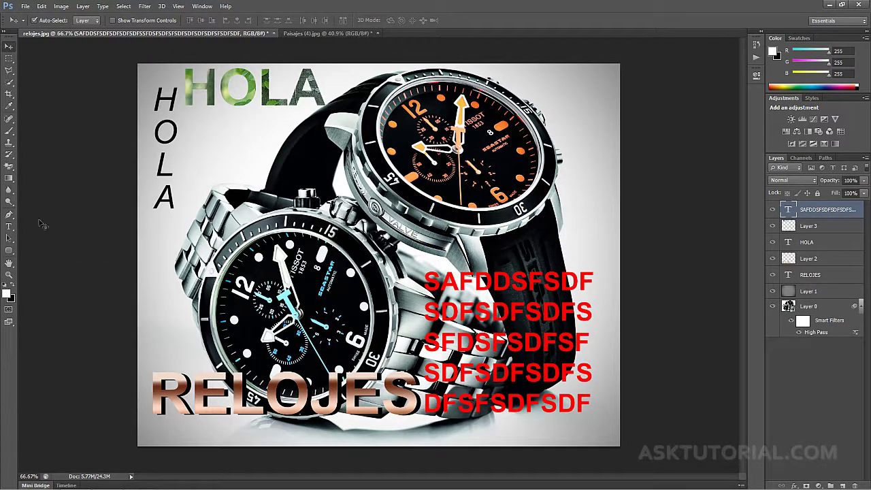
# - Add red point text with a line starting SDSSSS and a second line of Ds over the upper watch, shifted to fit inside the photo
pyautogui.click(8, 227)
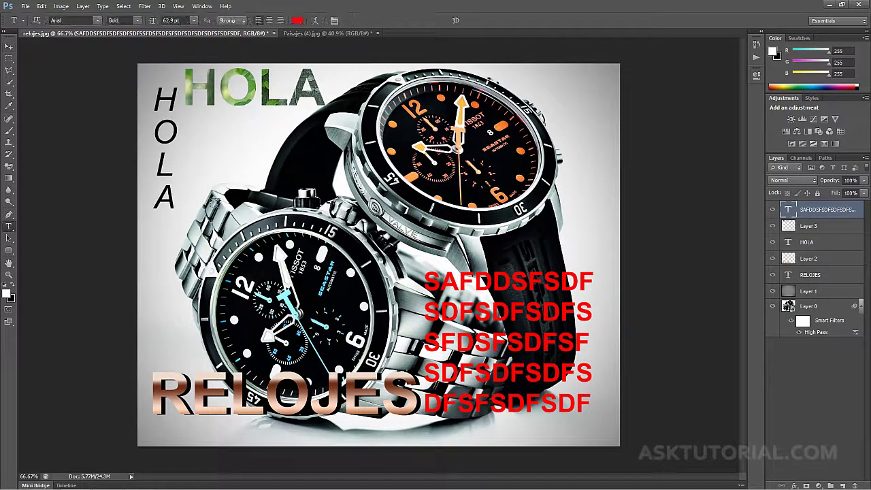
pyautogui.click(218, 167)
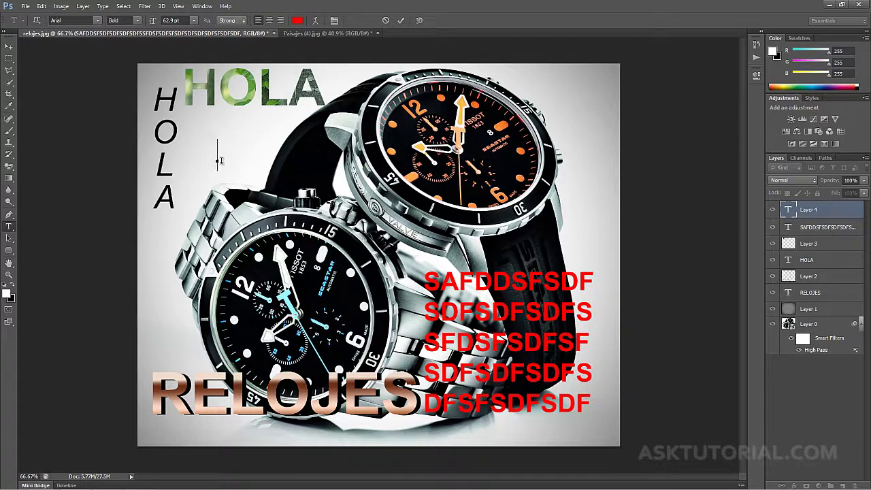
pyautogui.write('SD')
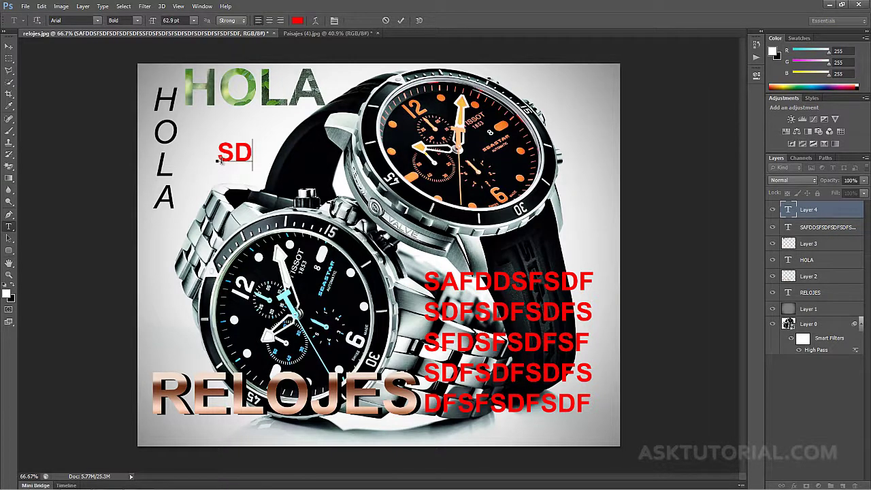
pyautogui.write('SSSSSSSSSSSSSSSSSSS')
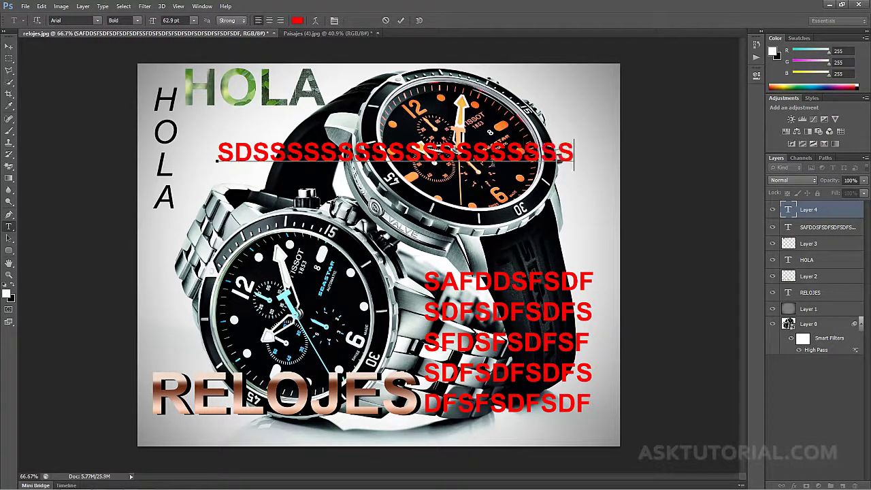
pyautogui.write('SSS ')
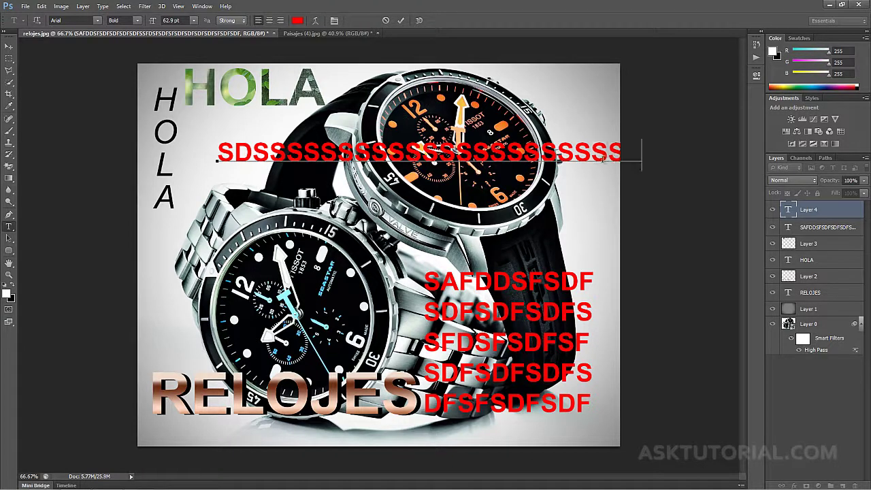
pyautogui.write('DDDDDDDDDDD')
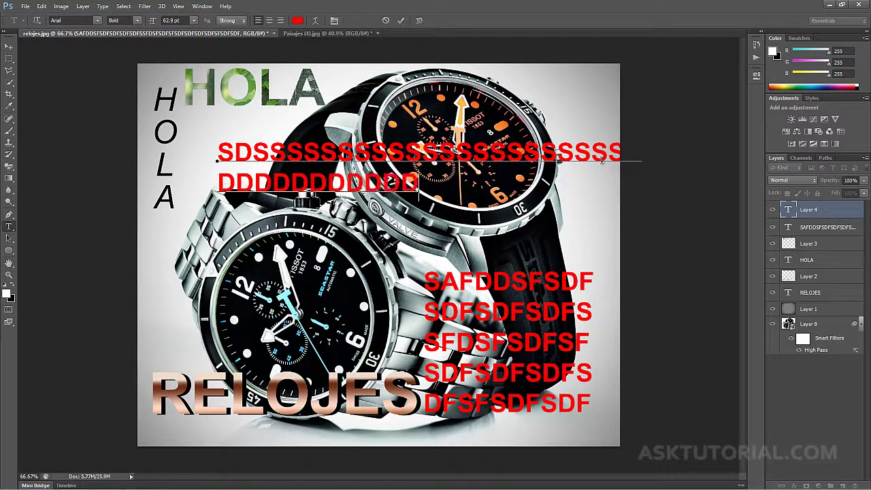
pyautogui.click(401, 20)
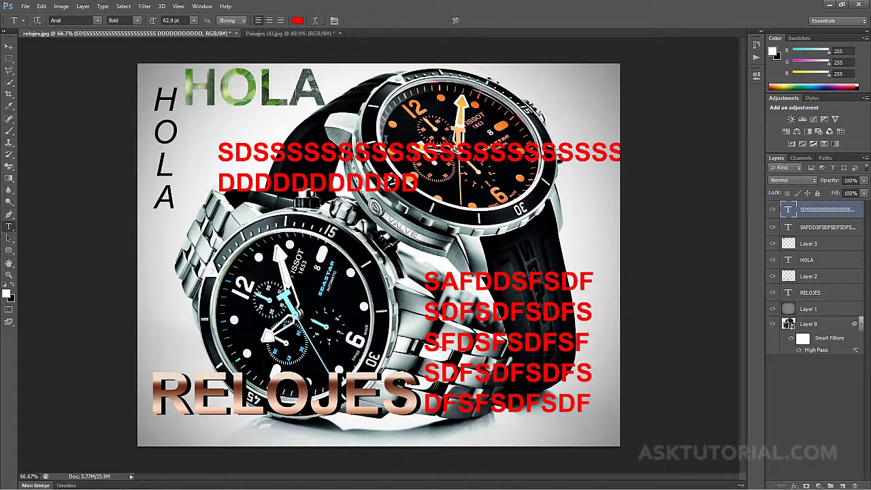
pyautogui.click(9, 46)
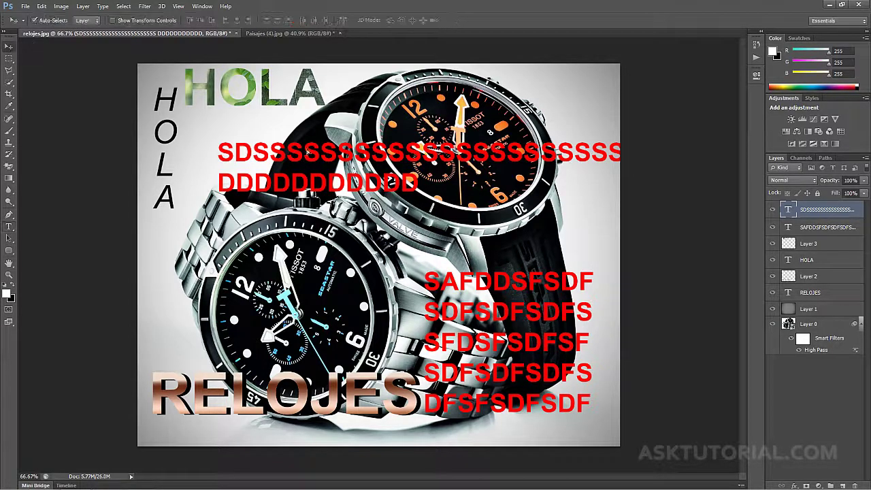
pyautogui.moveTo(309, 158); pyautogui.dragTo(263, 145)
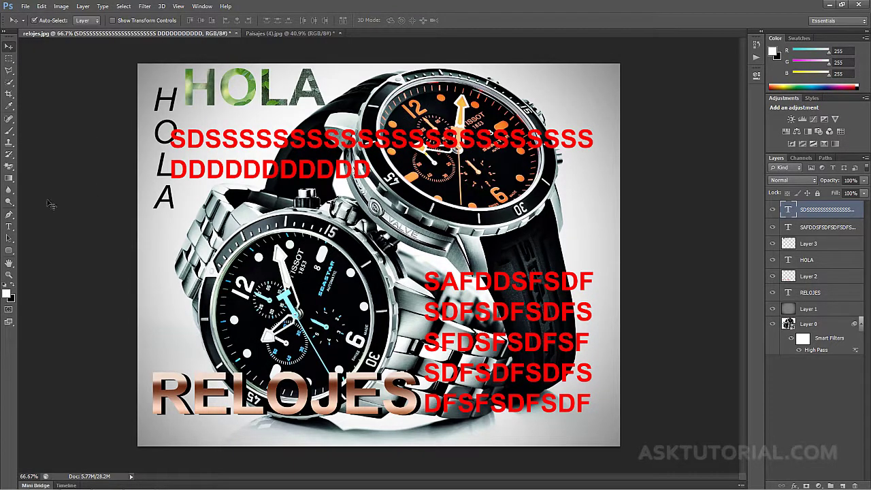
# - Center-align all of the red paragraph text over the metal bracelet
pyautogui.click(10, 229)
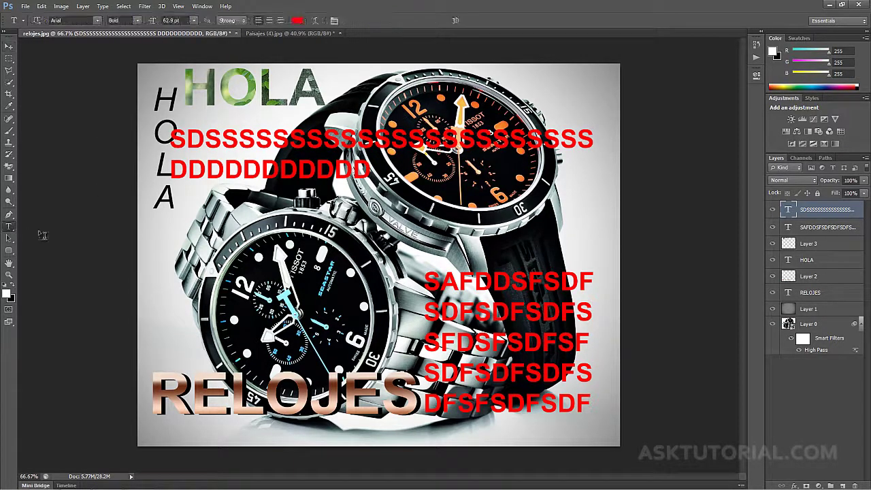
pyautogui.moveTo(427, 276); pyautogui.dragTo(597, 398)
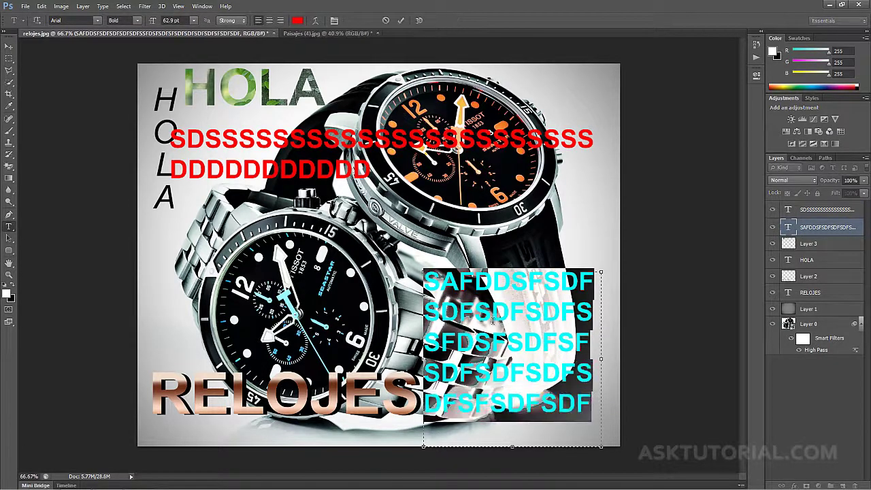
pyautogui.click(269, 21)
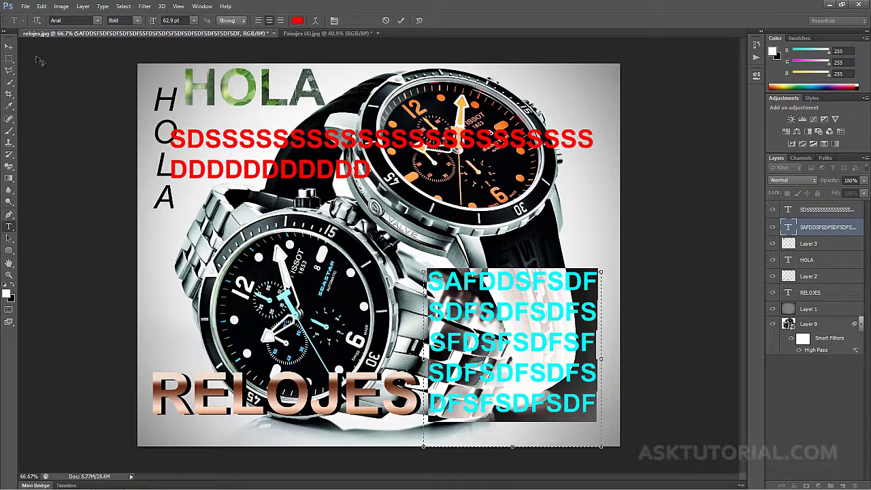
pyautogui.click(400, 21)
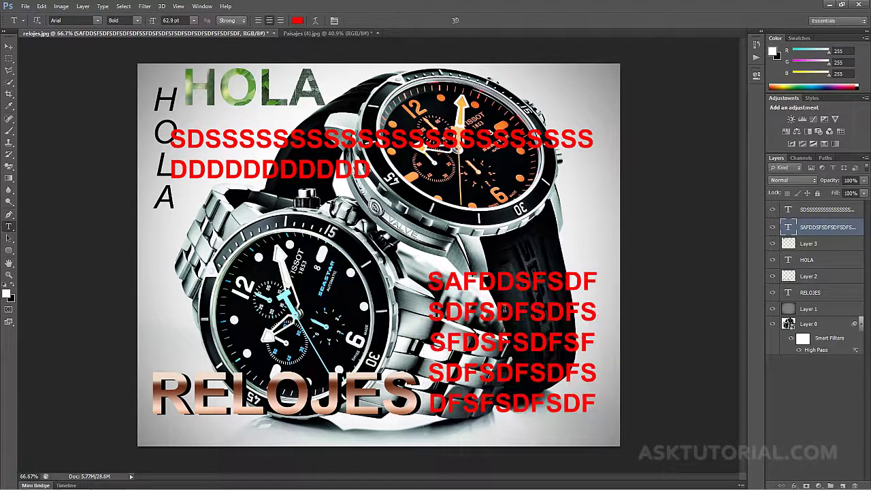
pyautogui.click(9, 45)
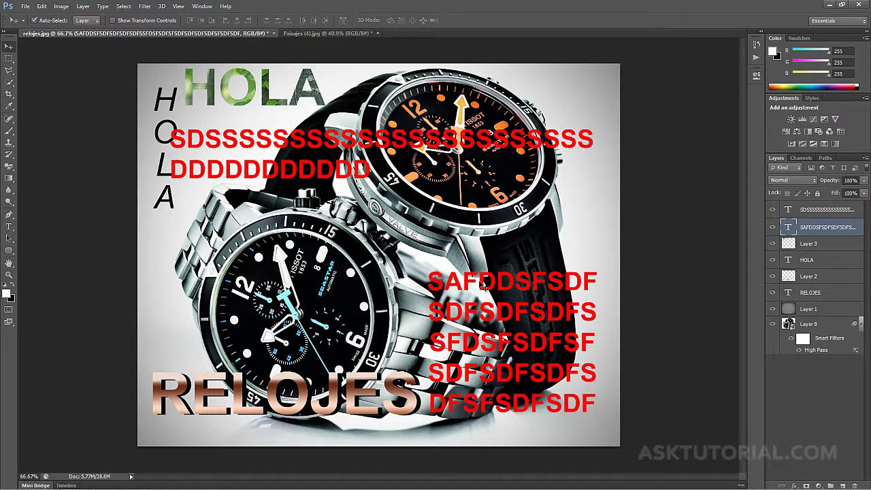
pyautogui.hotkey('ctrl', 't')
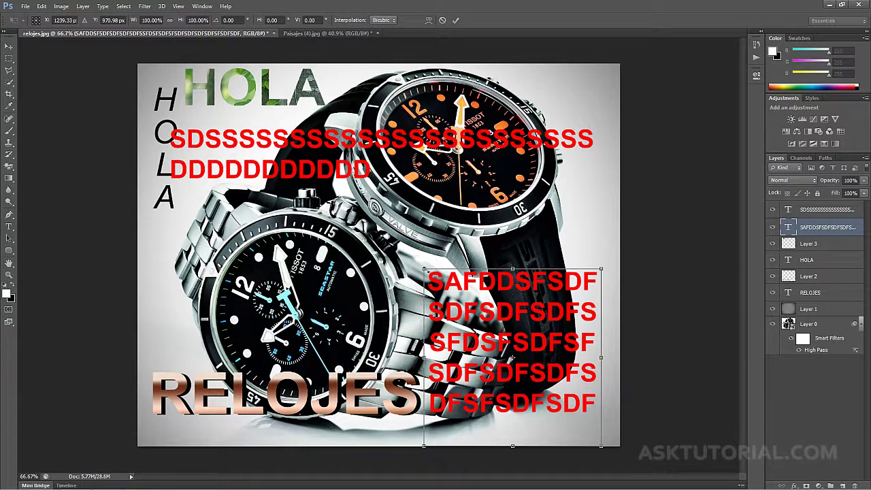
pyautogui.moveTo(423, 269); pyautogui.dragTo(448, 274)
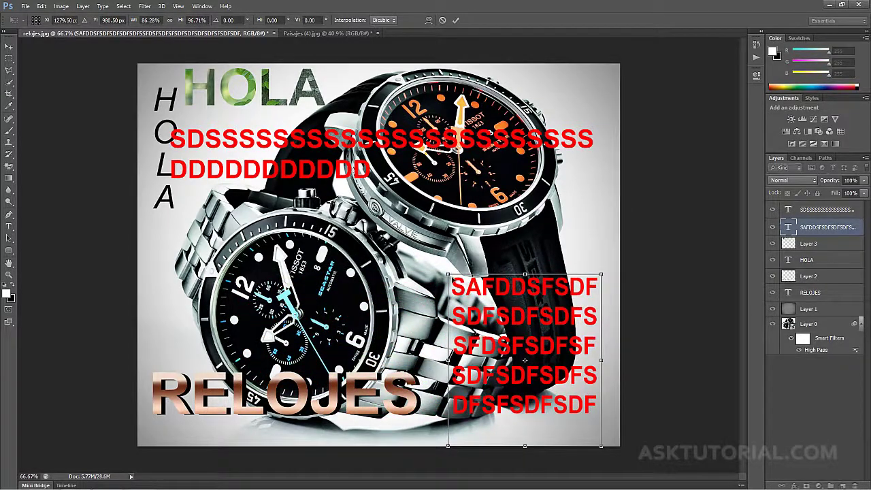
pyautogui.press('Return')
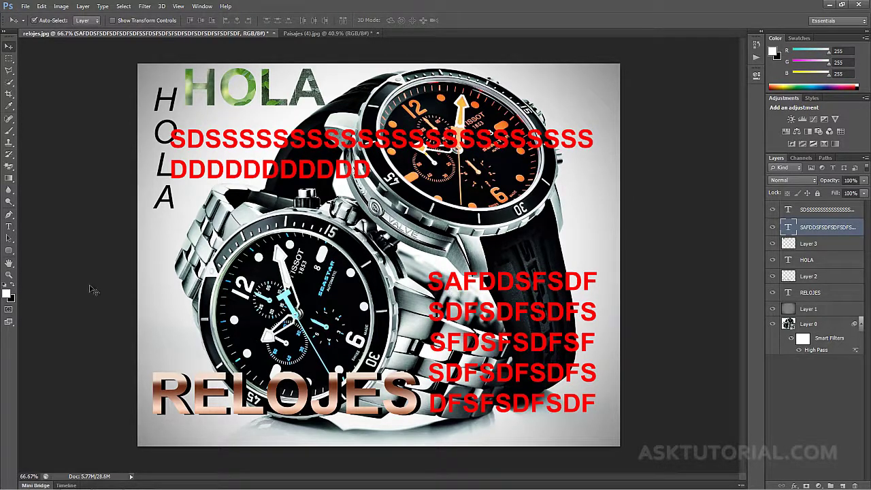
# - Reduce the font size of the whole centered paragraph to 33.9 pt
pyautogui.click(9, 226)
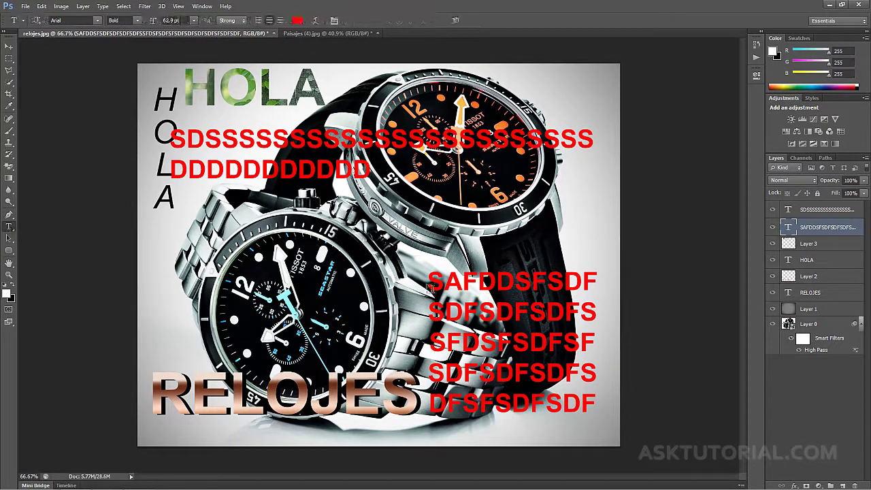
pyautogui.moveTo(427, 281); pyautogui.dragTo(593, 399)
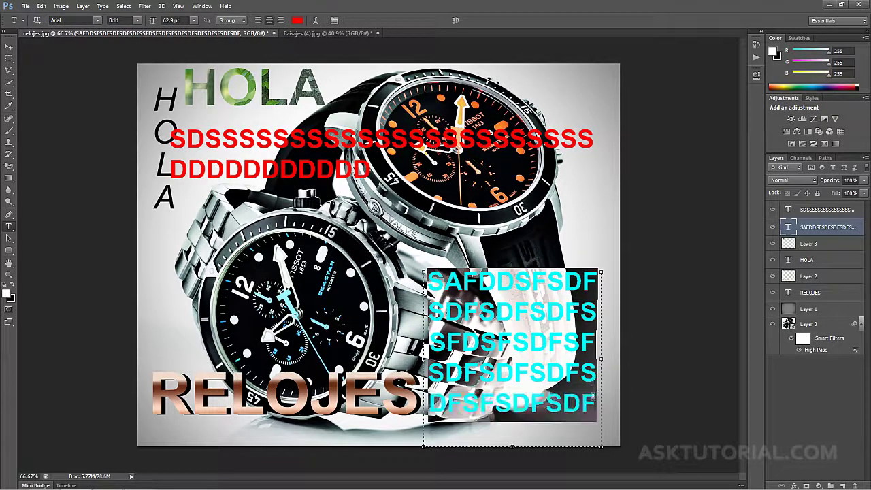
pyautogui.moveTo(154, 21)
pyautogui.mouseDown()
pyautogui.moveTo(138, 22)
pyautogui.moveTo(147, 22)
pyautogui.mouseUp()
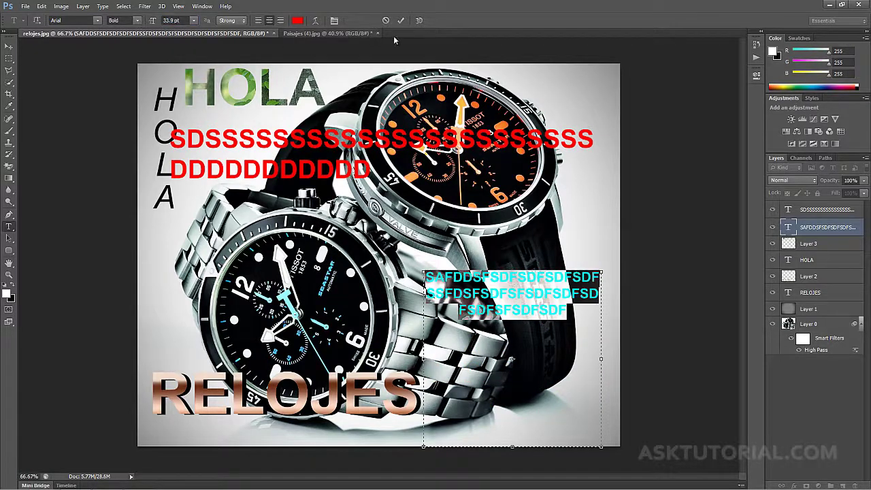
pyautogui.click(401, 21)
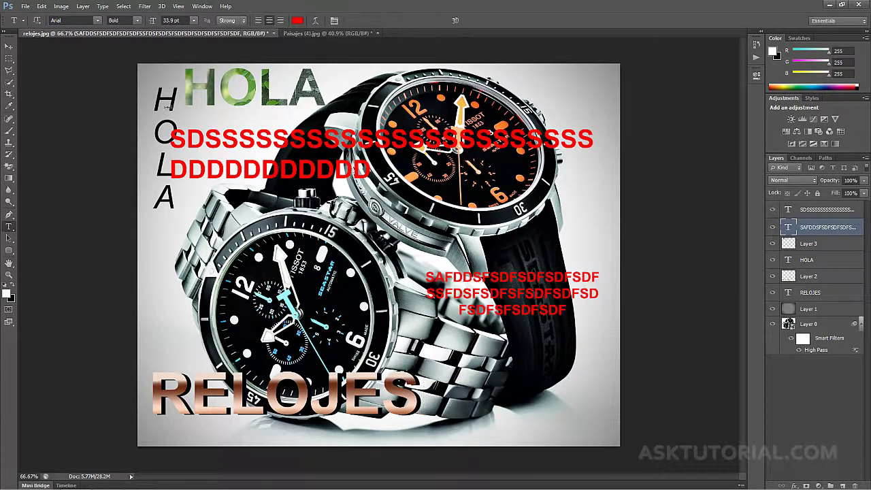
# - Move the smaller red paragraph down over the lower bracelet, right beside the RELOJES title
pyautogui.click(9, 46)
pyautogui.moveTo(507, 298); pyautogui.dragTo(507, 380)
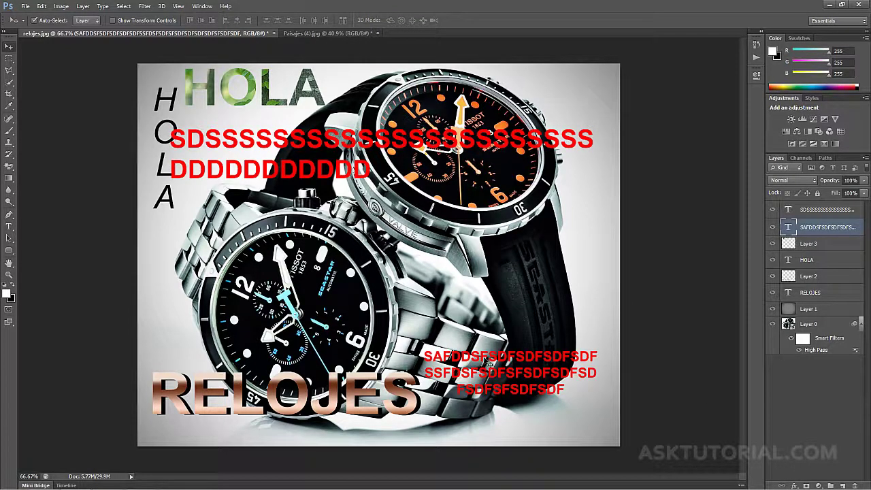
pyautogui.moveTo(489, 365)
pyautogui.mouseDown()
pyautogui.moveTo(471, 359)
pyautogui.moveTo(481, 366)
pyautogui.mouseUp()
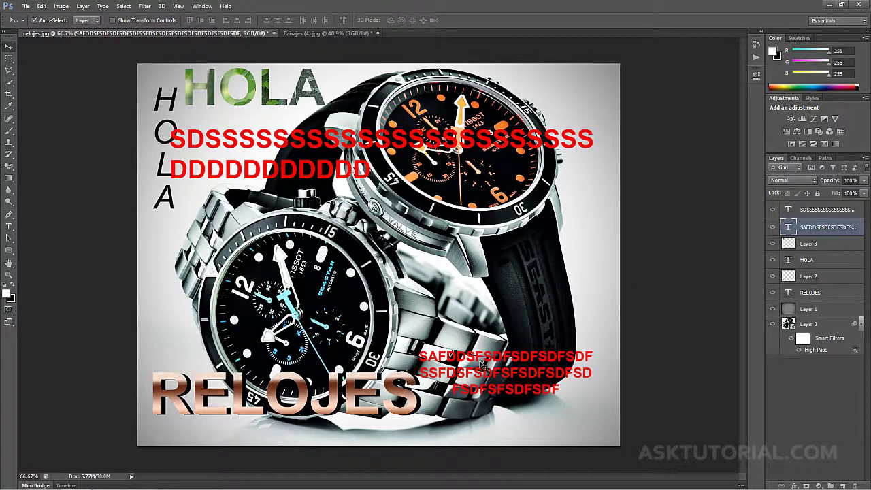